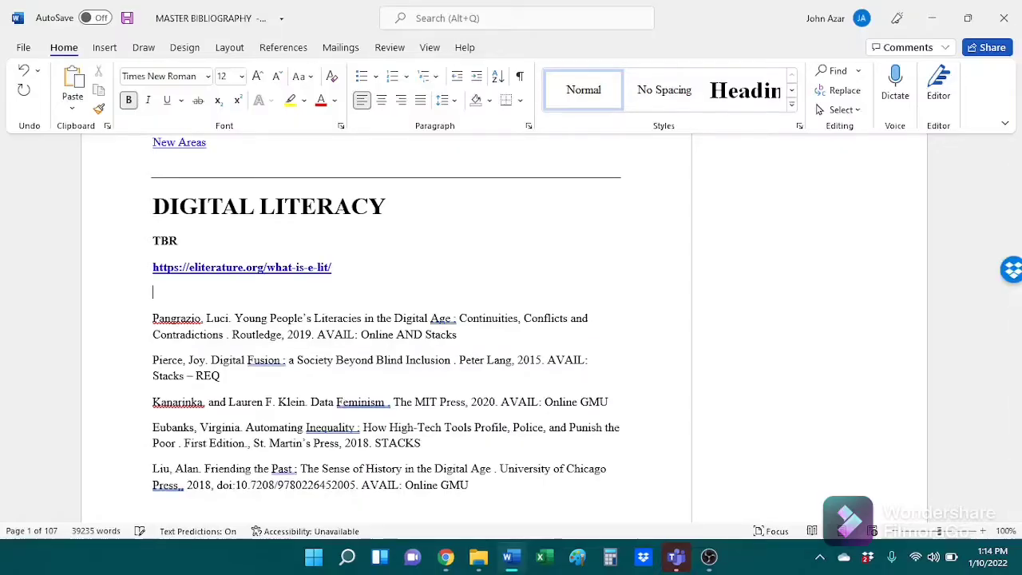
{"action": "type", "text": "https://dtc-wsuv.org/wp/ell/"}
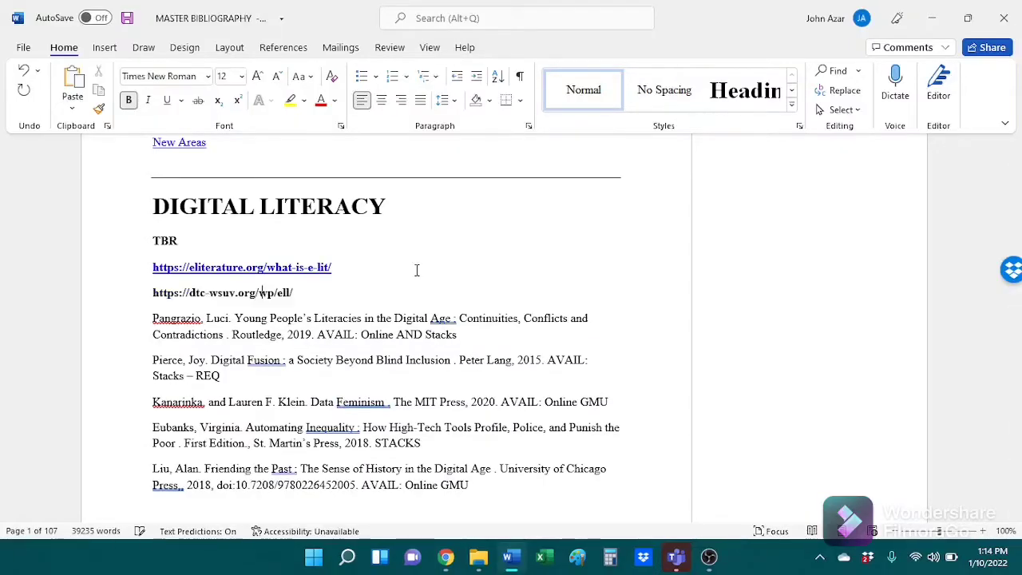
{"action": "left_click", "coordinate": [127, 17]}
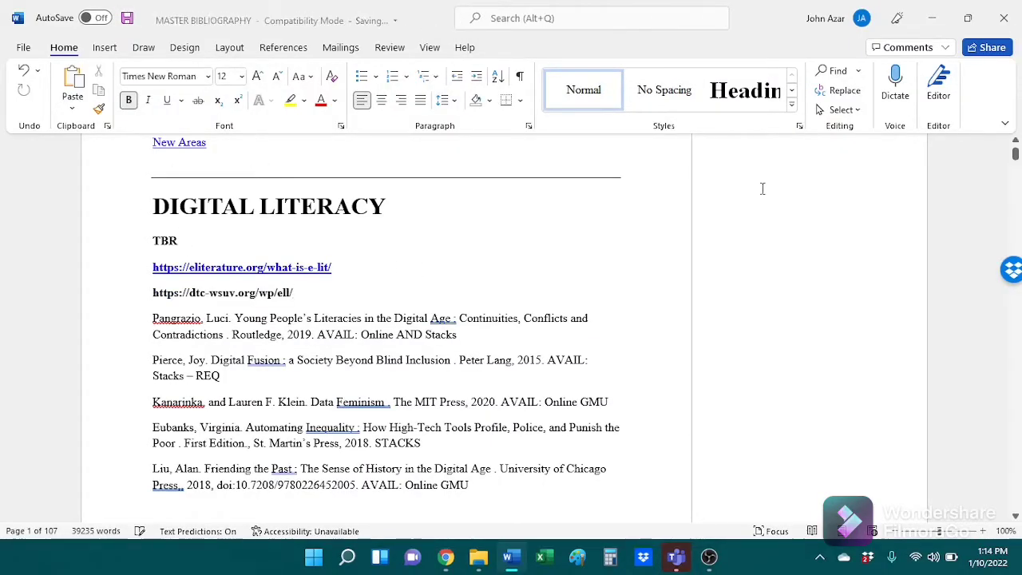
Step: Switch back to Chrome and close the Electronic Literature Lab page and the tab beside it
{"action": "left_click", "coordinate": [934, 16]}
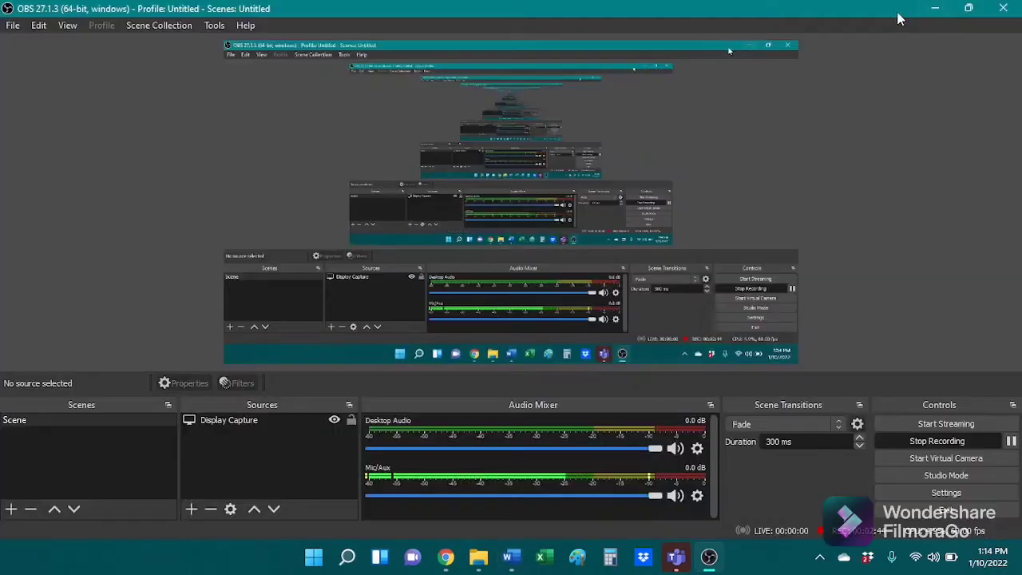
{"action": "left_click", "coordinate": [934, 8]}
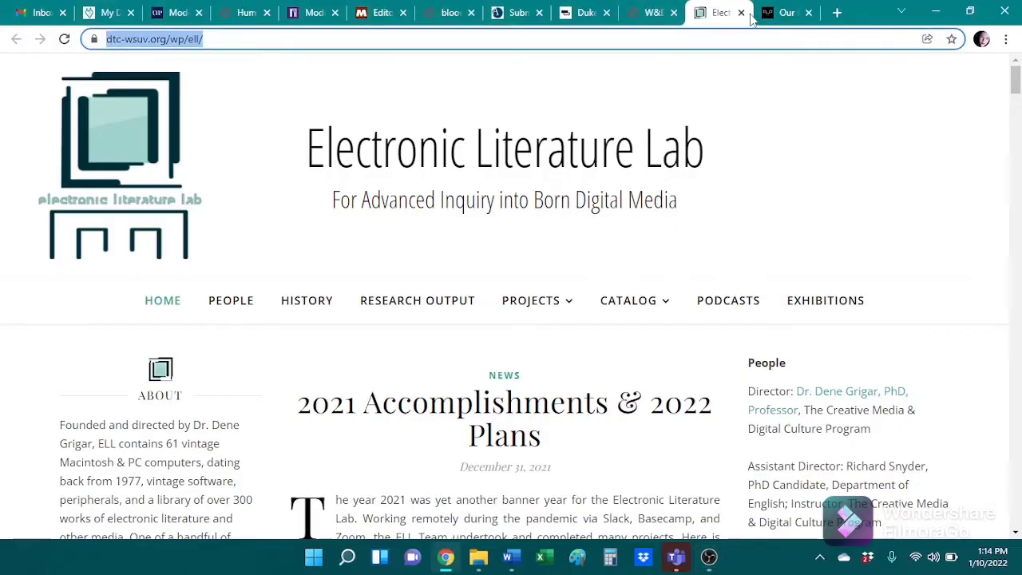
{"action": "left_click", "coordinate": [741, 12]}
{"action": "left_click", "coordinate": [741, 11]}
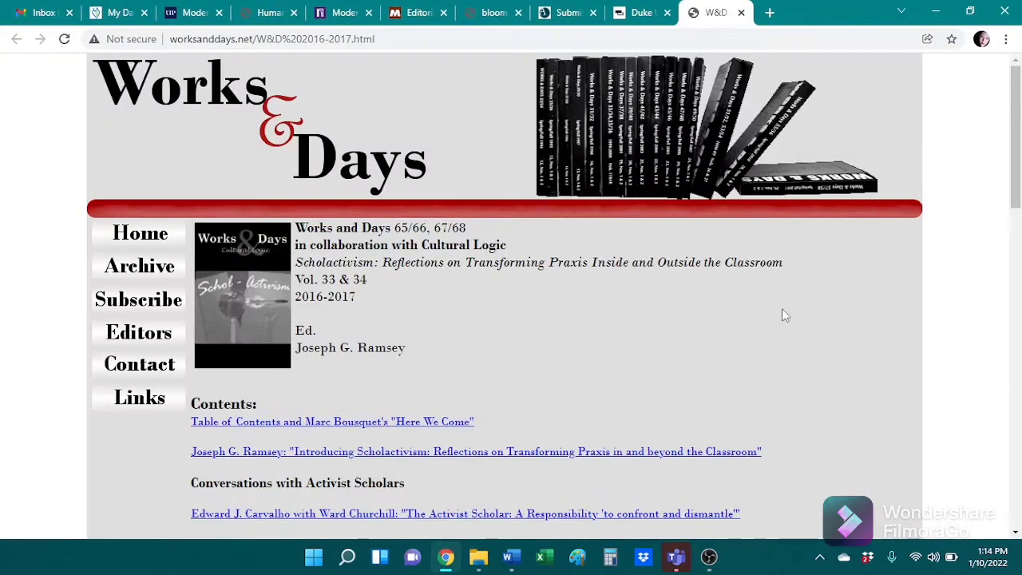
Step: Read through the full contents list of the Works and Days 2016-2017 Scholactivism issue
{"action": "scroll", "coordinate": [743, 327], "scroll_direction": "down", "scroll_amount": 1}
{"action": "scroll", "coordinate": [743, 331], "scroll_direction": "down", "scroll_amount": 4}
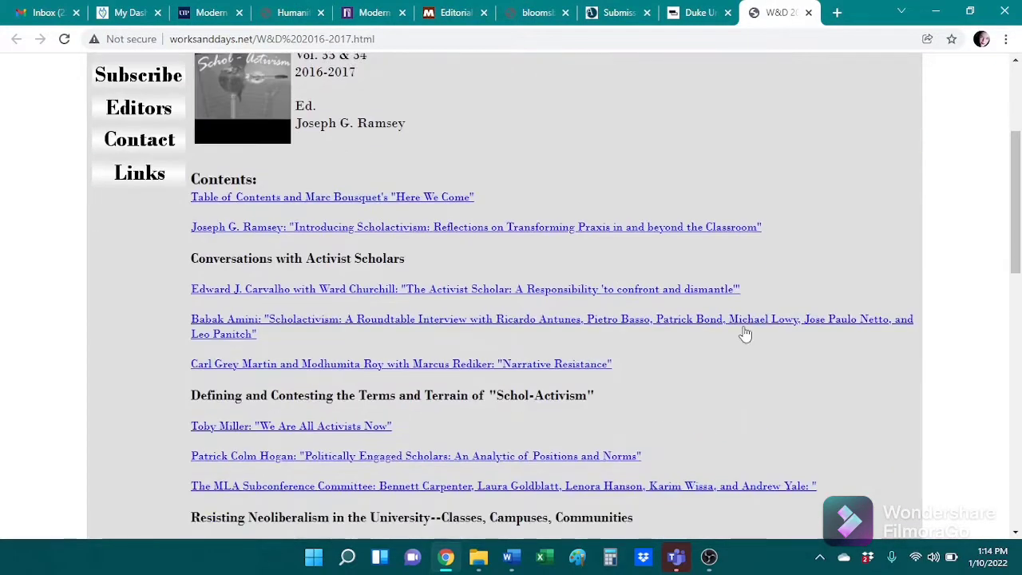
{"action": "scroll", "coordinate": [742, 333], "scroll_direction": "down", "scroll_amount": 3}
{"action": "scroll", "coordinate": [743, 333], "scroll_direction": "down", "scroll_amount": 2}
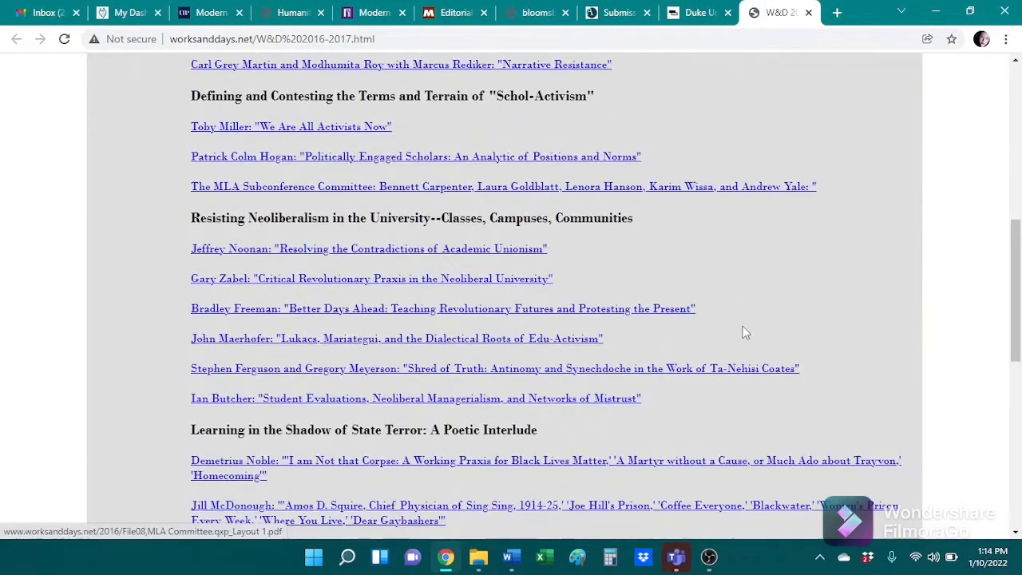
{"action": "scroll", "coordinate": [743, 330], "scroll_direction": "down", "scroll_amount": 4}
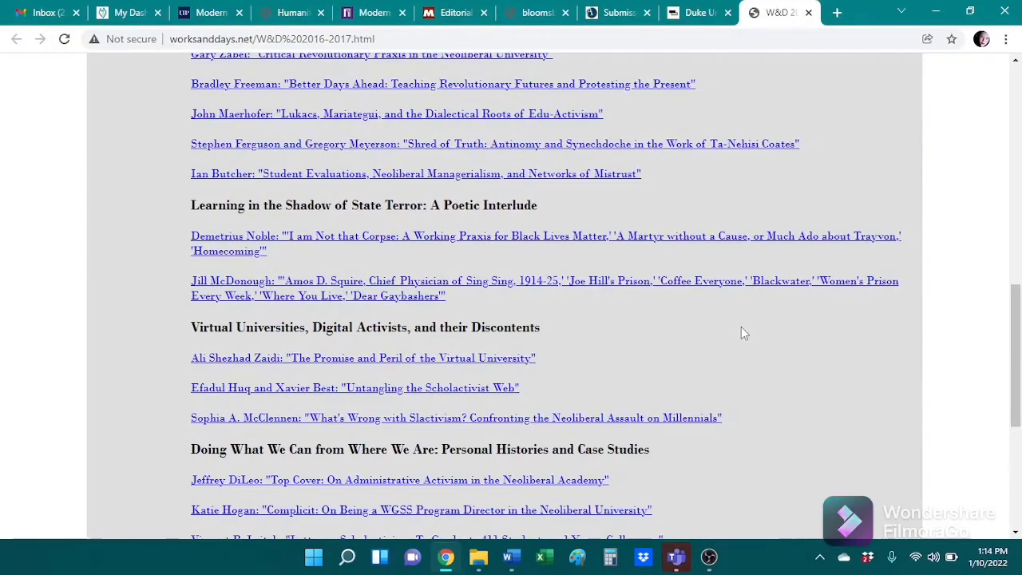
{"action": "scroll", "coordinate": [741, 329], "scroll_direction": "down", "scroll_amount": 5}
{"action": "scroll", "coordinate": [740, 333], "scroll_direction": "down", "scroll_amount": 1}
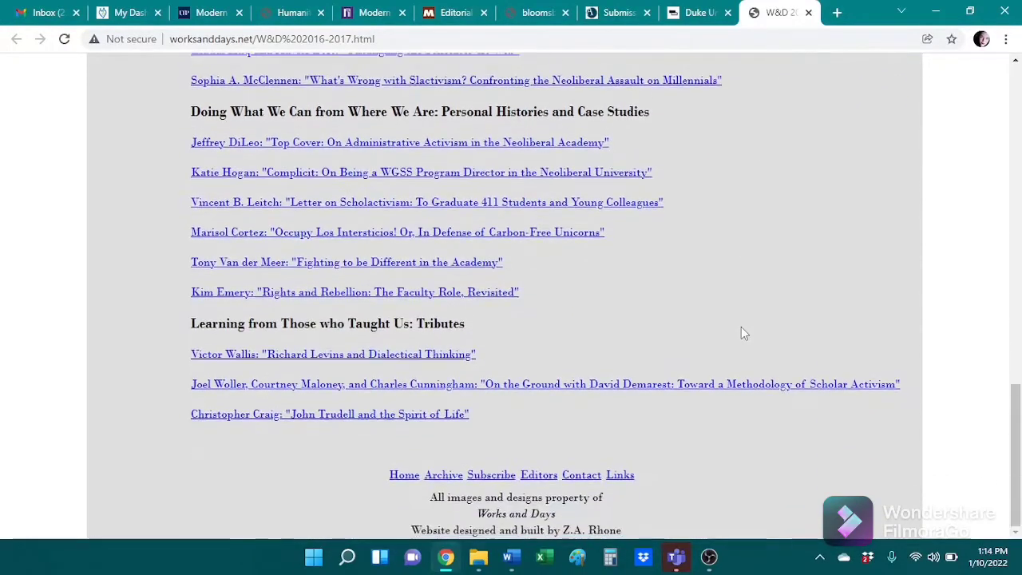
{"action": "scroll", "coordinate": [739, 333], "scroll_direction": "up", "scroll_amount": 13}
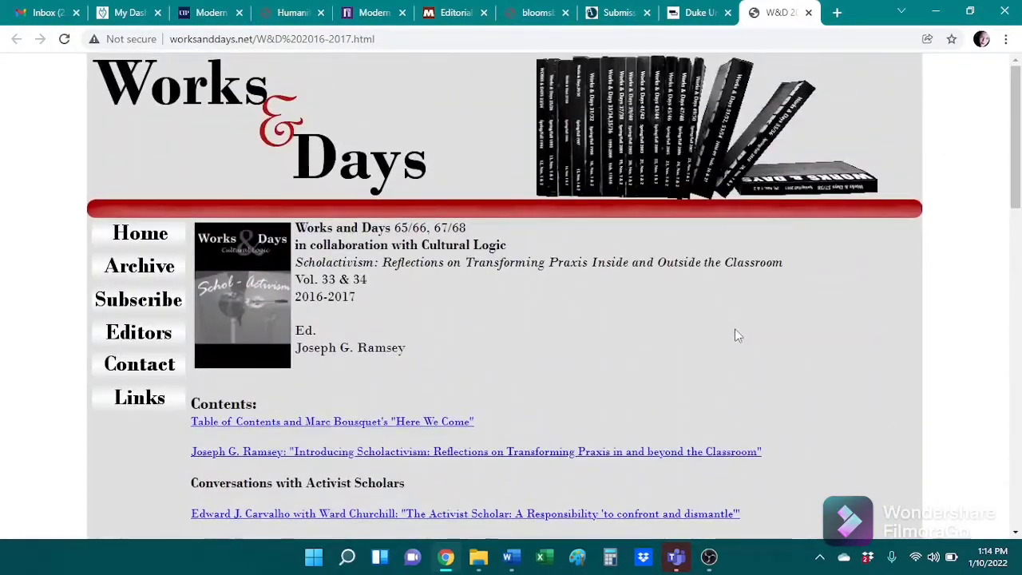
Step: Copy the web address of the Works and Days 2016-2017 issue and switch to the MASTER BIBLIOGRAPHY document in Word
{"action": "left_click", "coordinate": [445, 40]}
{"action": "key", "text": "ctrl+c"}
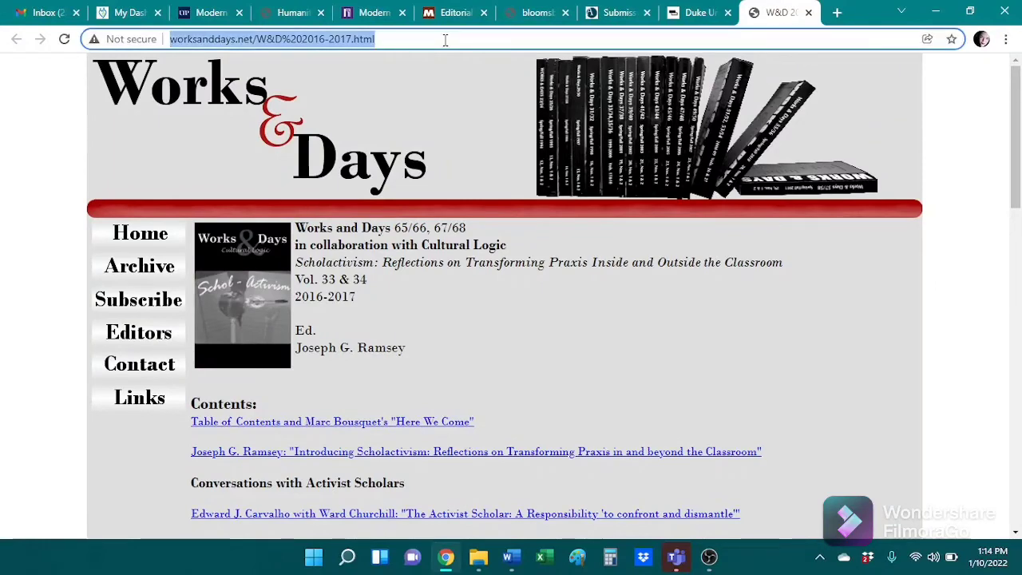
{"action": "left_click", "coordinate": [512, 556]}
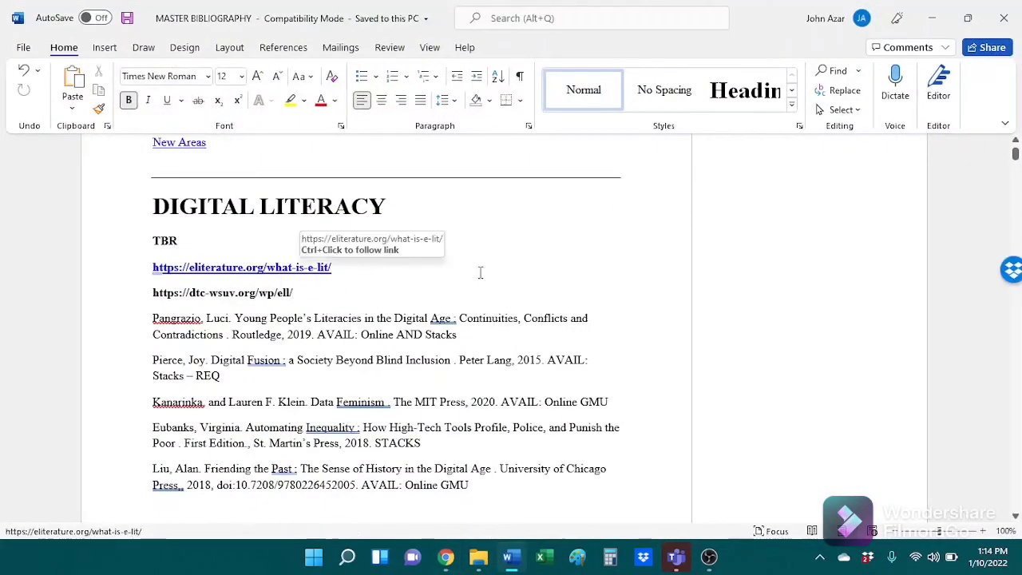
Step: Paste the Works and Days address on a new line below TBR in the Digital Literacy section, and close its page in Chrome
{"action": "left_click_drag", "start_coordinate": [1015, 157], "coordinate": [1015, 148]}
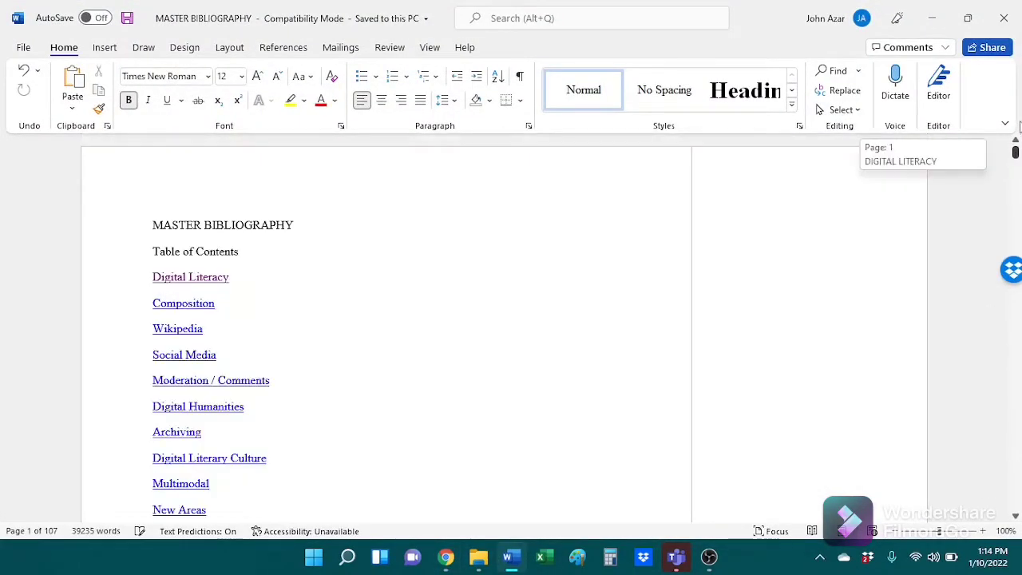
{"action": "scroll", "coordinate": [182, 322], "scroll_direction": "down", "scroll_amount": 1}
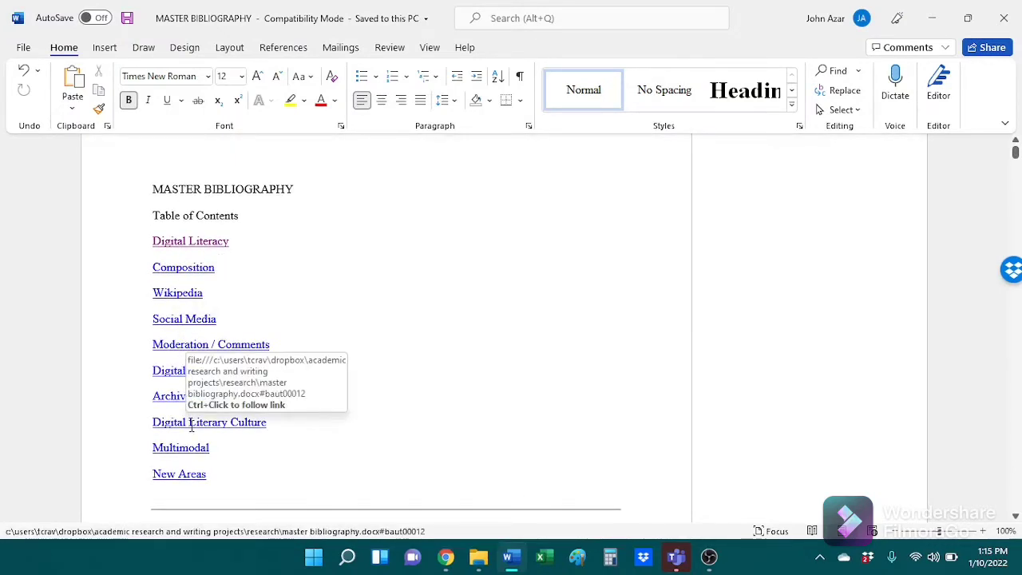
{"action": "left_click", "coordinate": [207, 245]}
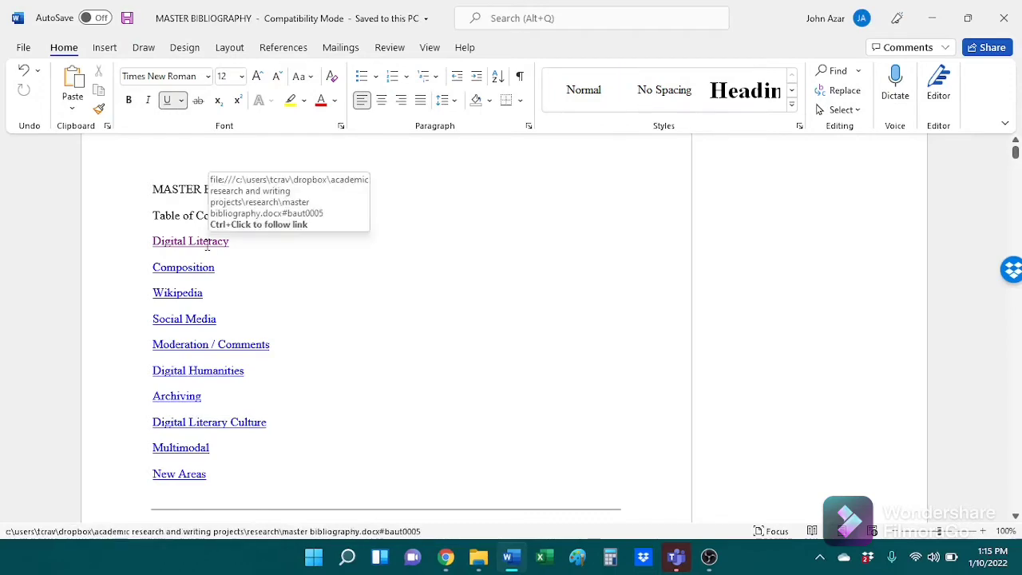
{"action": "left_click", "coordinate": [207, 252], "text": "ctrl"}
{"action": "left_click", "coordinate": [222, 243]}
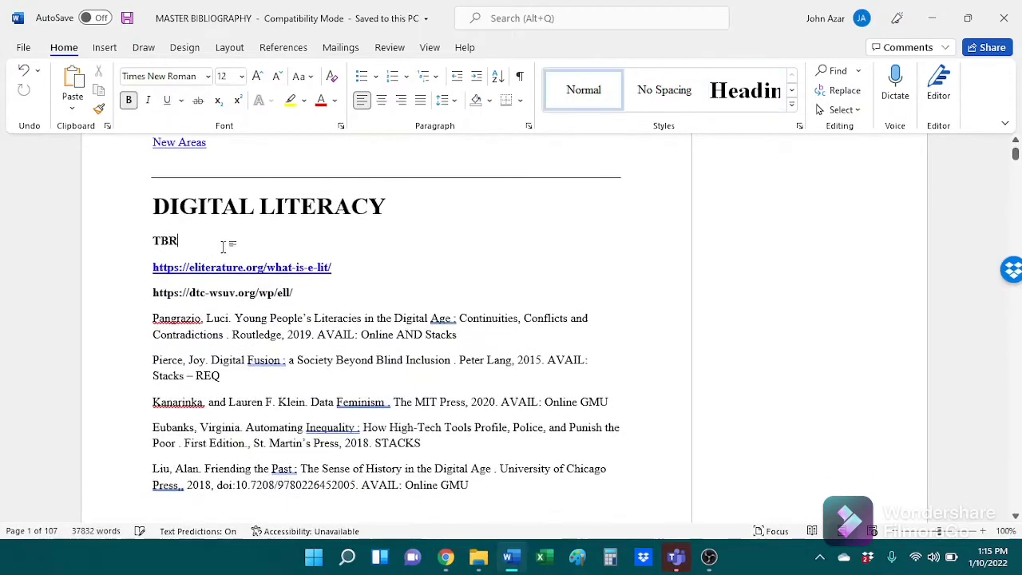
{"action": "key", "text": "Return"}
{"action": "key", "text": "ctrl+v"}
{"action": "left_click", "coordinate": [445, 557]}
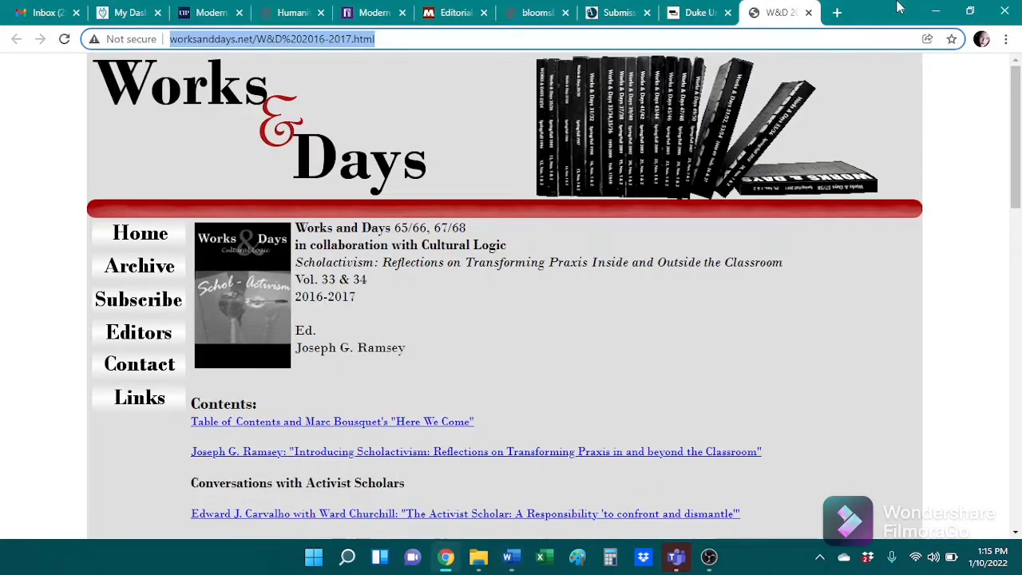
{"action": "left_click", "coordinate": [808, 14]}
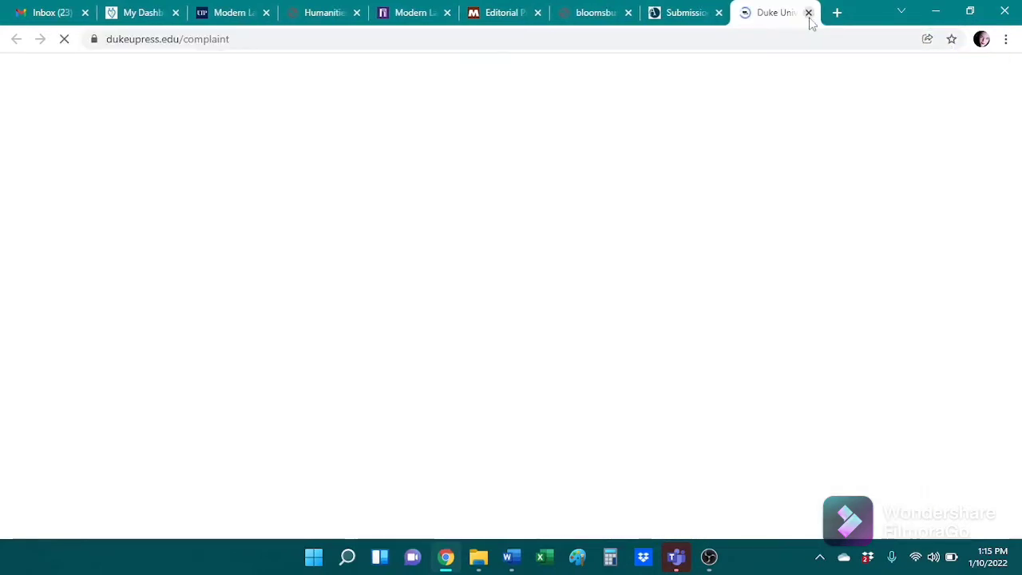
Step: Look through the open publisher pages, ending with the University of Toronto Press section on publishing with UTP
{"action": "left_click", "coordinate": [697, 8]}
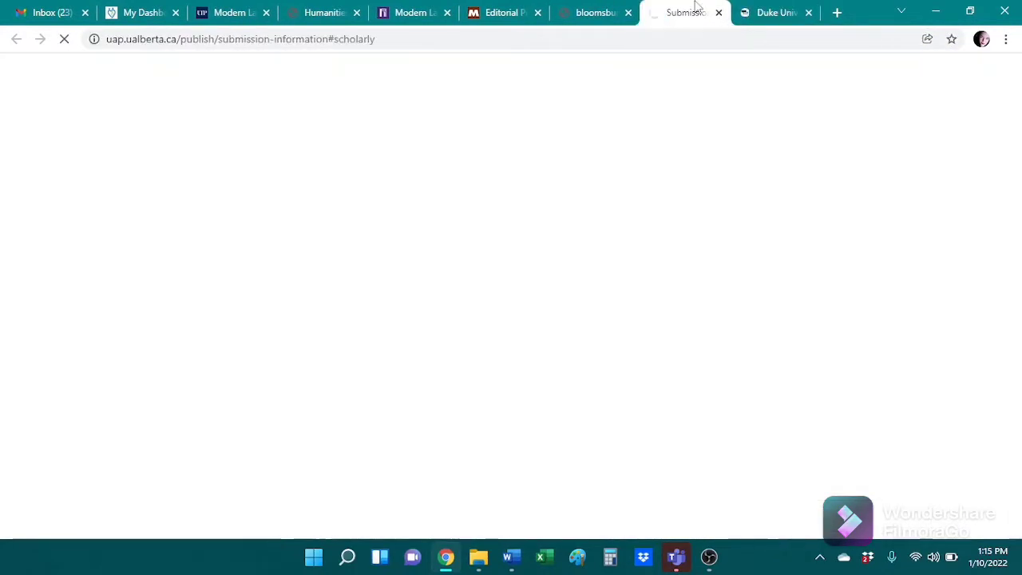
{"action": "left_click", "coordinate": [595, 9]}
{"action": "left_click", "coordinate": [503, 10]}
{"action": "left_click", "coordinate": [413, 10]}
{"action": "left_click", "coordinate": [310, 8]}
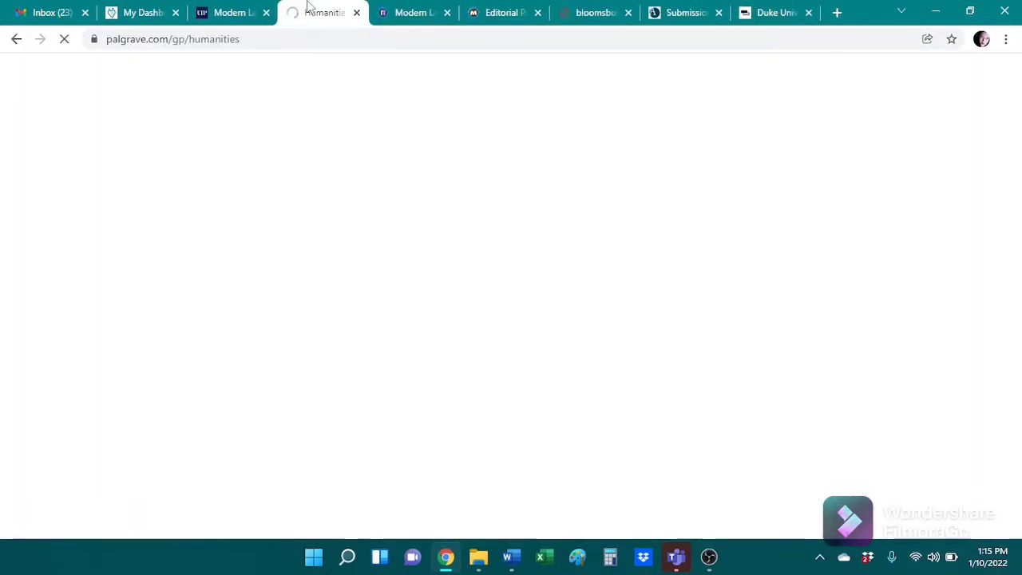
{"action": "left_click", "coordinate": [230, 8]}
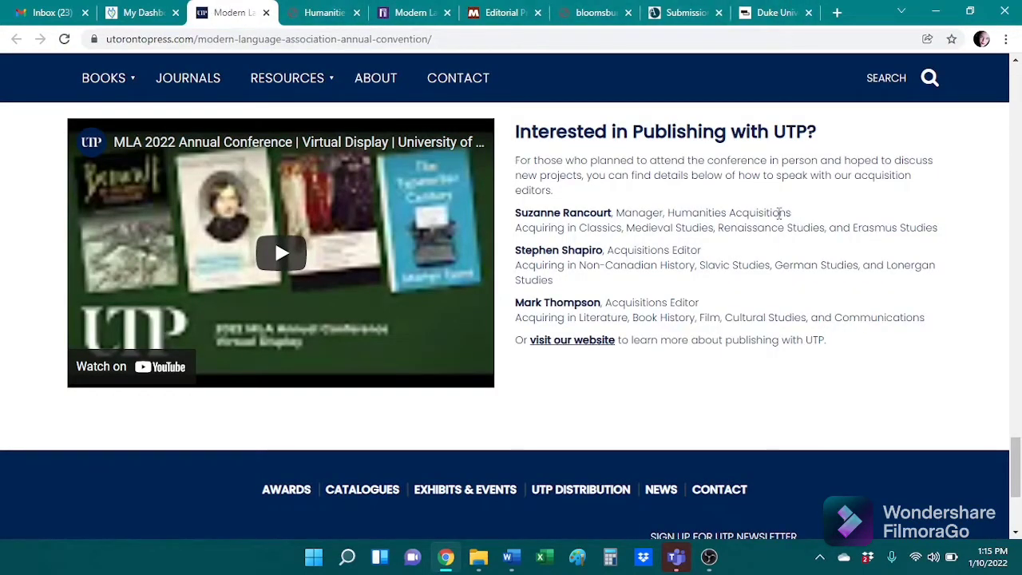
{"action": "scroll", "coordinate": [779, 213], "scroll_direction": "up", "scroll_amount": 1}
{"action": "scroll", "coordinate": [720, 285], "scroll_direction": "up", "scroll_amount": 1}
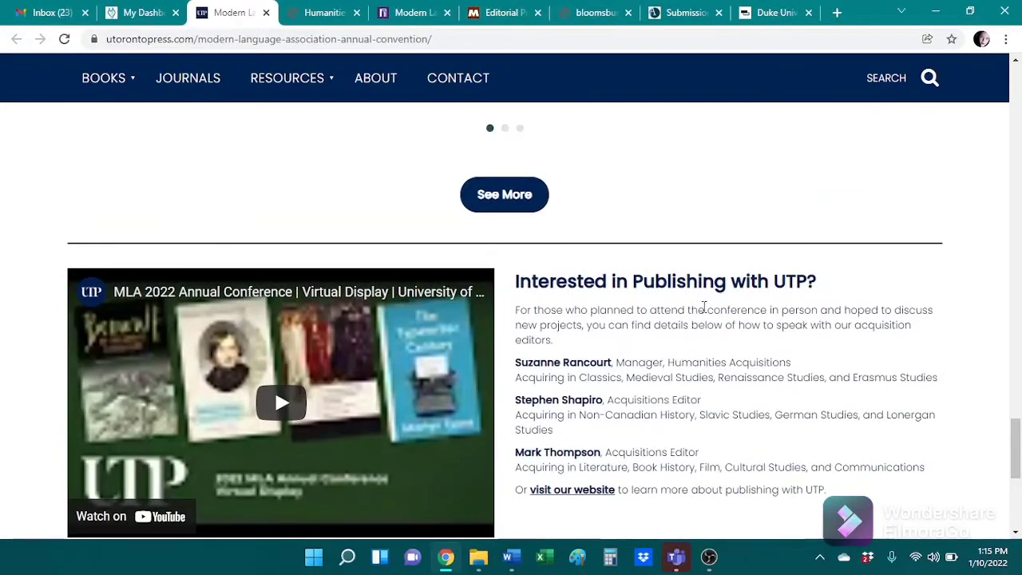
Step: Open the Projects spreadsheet from Google Drive, starting from Gmail
{"action": "left_click", "coordinate": [76, 10]}
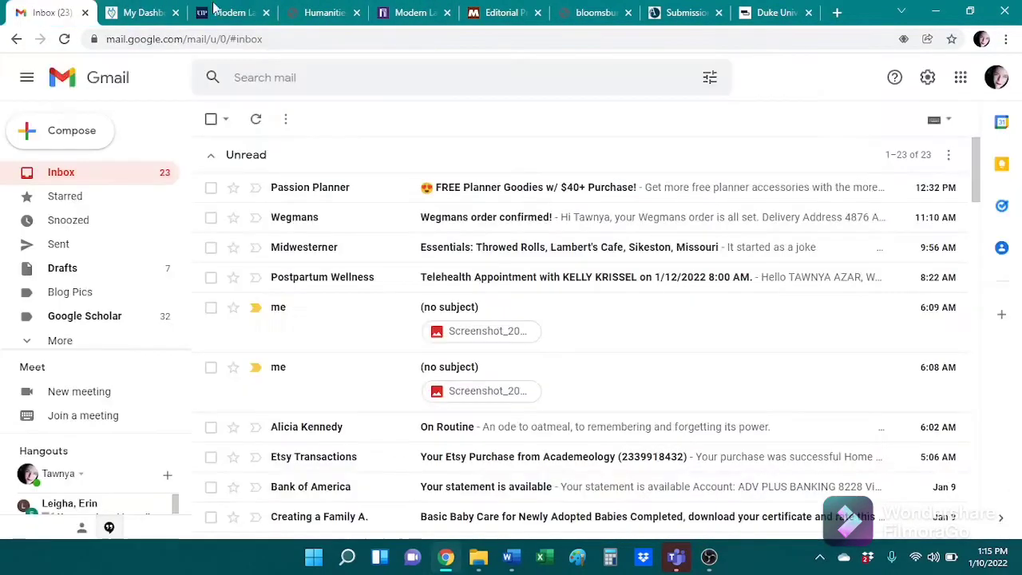
{"action": "left_click", "coordinate": [960, 77]}
{"action": "left_click", "coordinate": [897, 353]}
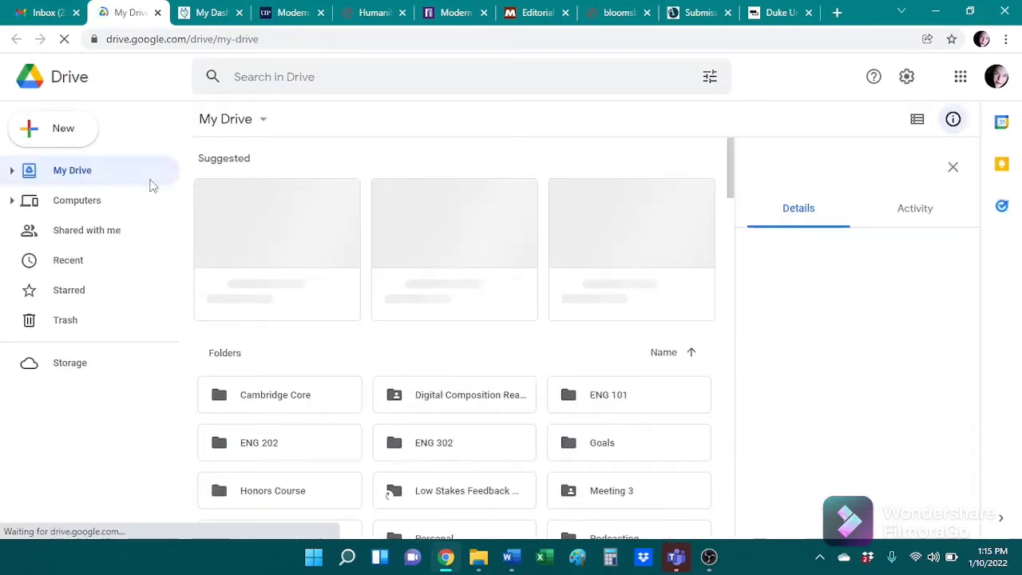
{"action": "left_click", "coordinate": [315, 247]}
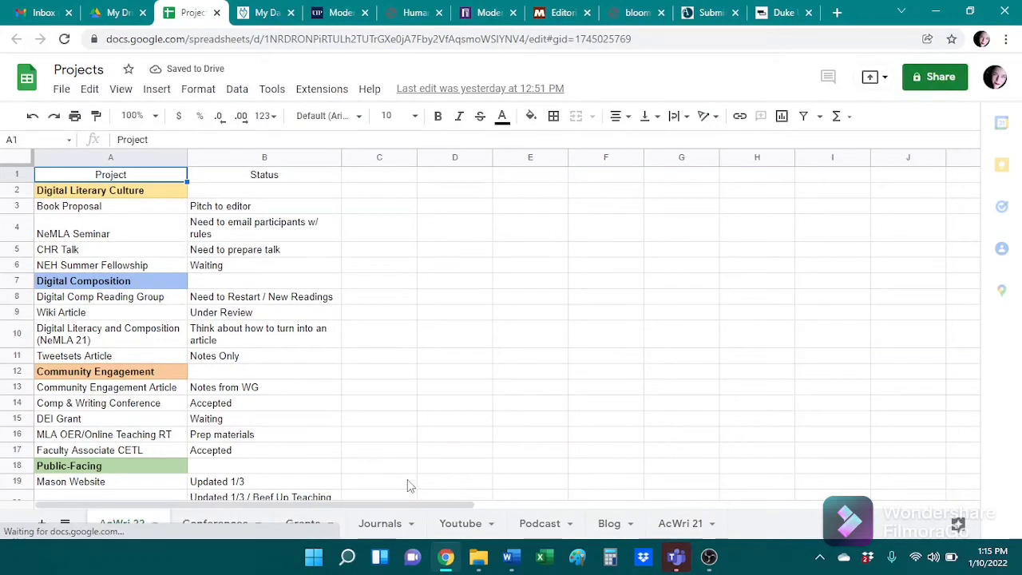
Step: Add a new sheet after AcWri 21 in the Projects spreadsheet and rename it Publishers
{"action": "left_click", "coordinate": [676, 524]}
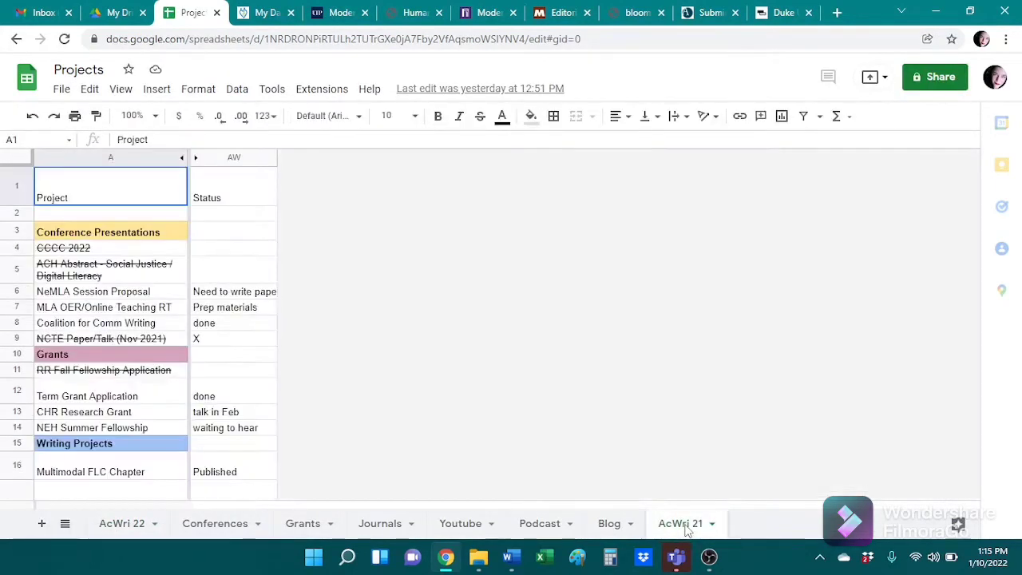
{"action": "left_click", "coordinate": [41, 523]}
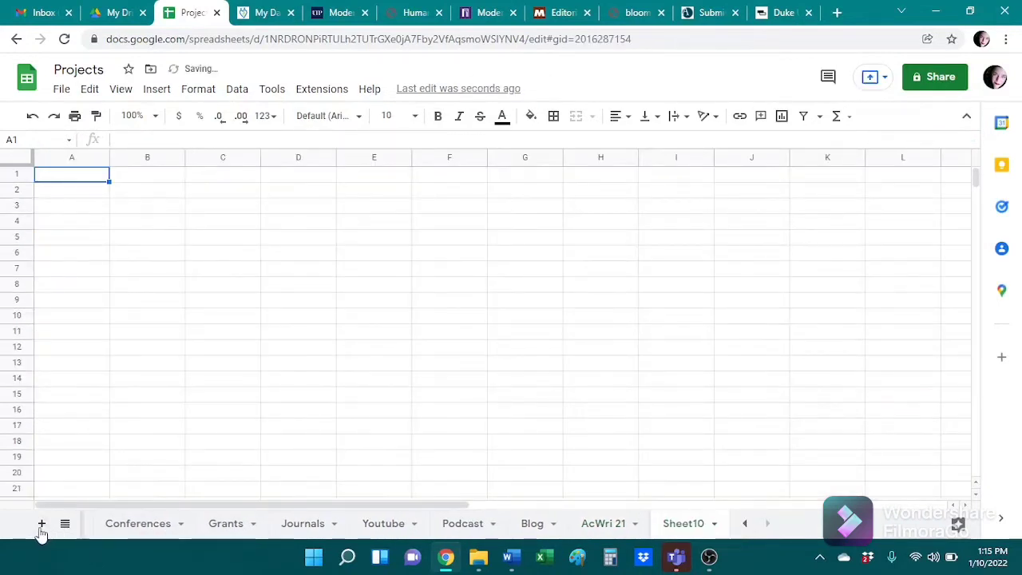
{"action": "right_click", "coordinate": [686, 529]}
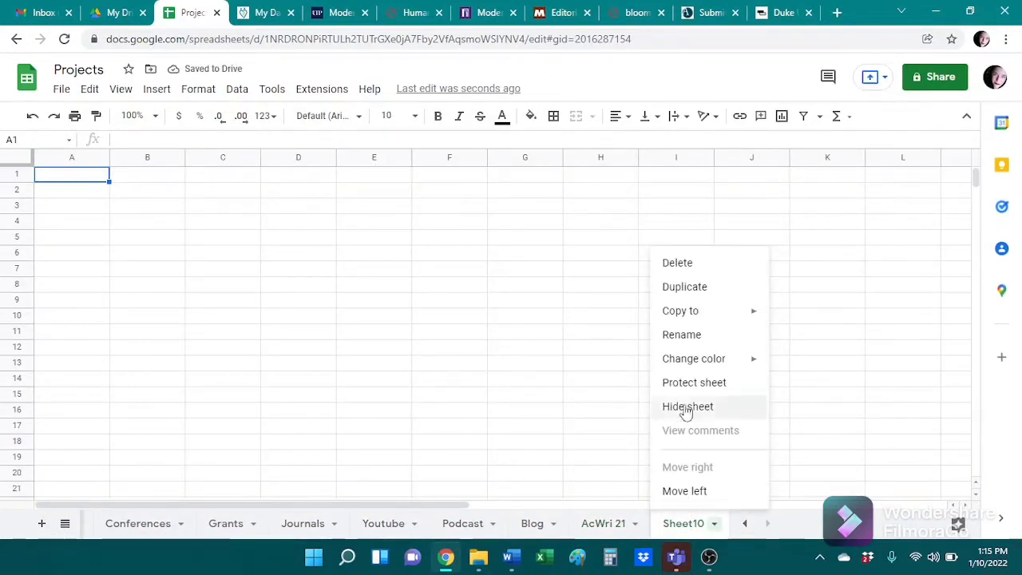
{"action": "left_click", "coordinate": [688, 335]}
{"action": "type", "text": "Publishers"}
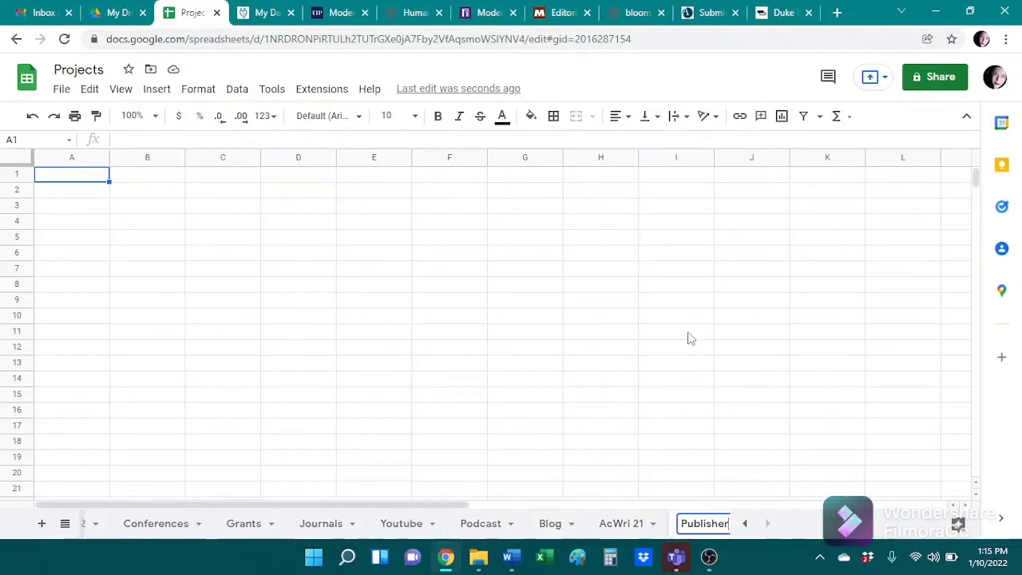
{"action": "key", "text": "Return"}
Step: Copy the University of Toronto Press convention page address into cell B2 of the Publishers sheet
{"action": "left_click", "coordinate": [339, 12]}
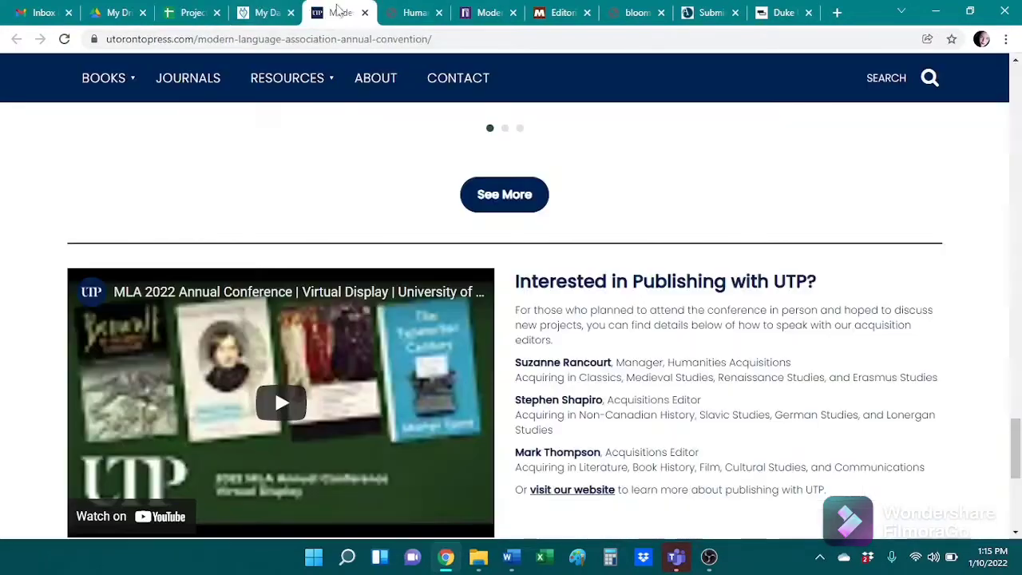
{"action": "left_click", "coordinate": [290, 39]}
{"action": "key", "text": "ctrl+c"}
{"action": "left_click", "coordinate": [227, 11]}
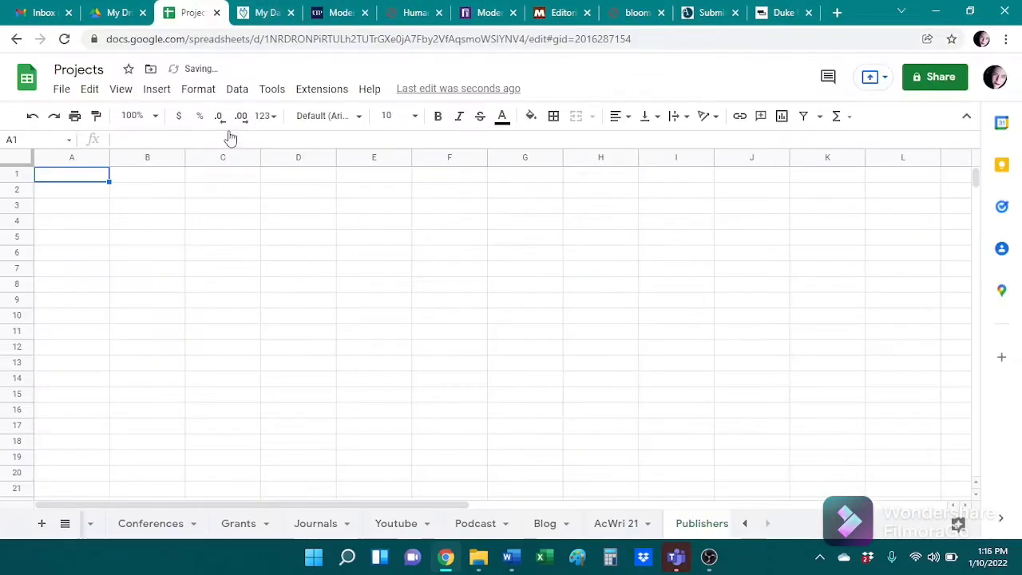
{"action": "left_click", "coordinate": [152, 184]}
{"action": "key", "text": "ctrl+v"}
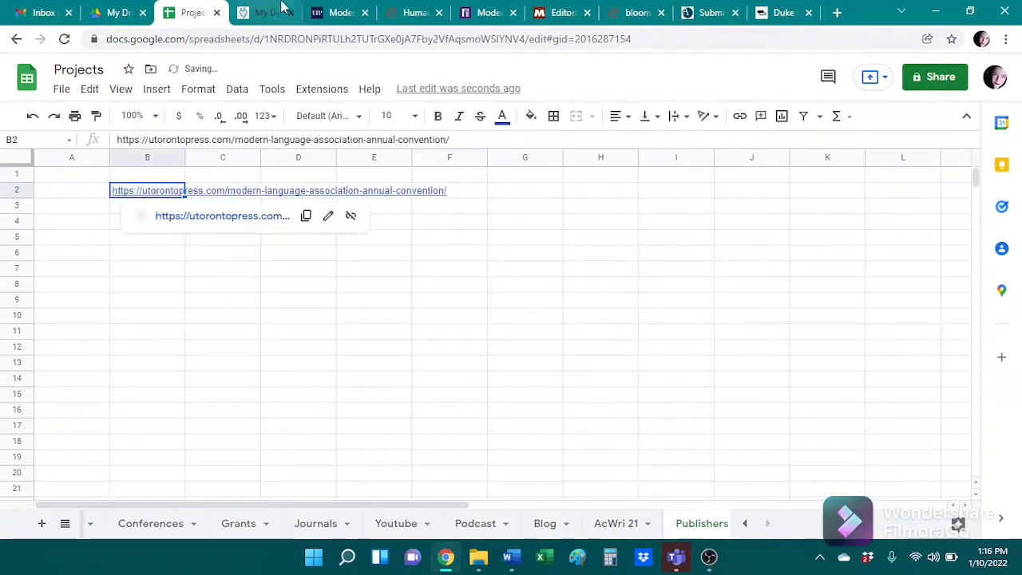
Step: Copy the Palgrave Humanities page address into cell B3 of the Publishers sheet
{"action": "left_click", "coordinate": [403, 12]}
{"action": "left_click", "coordinate": [340, 39]}
{"action": "key", "text": "ctrl+c"}
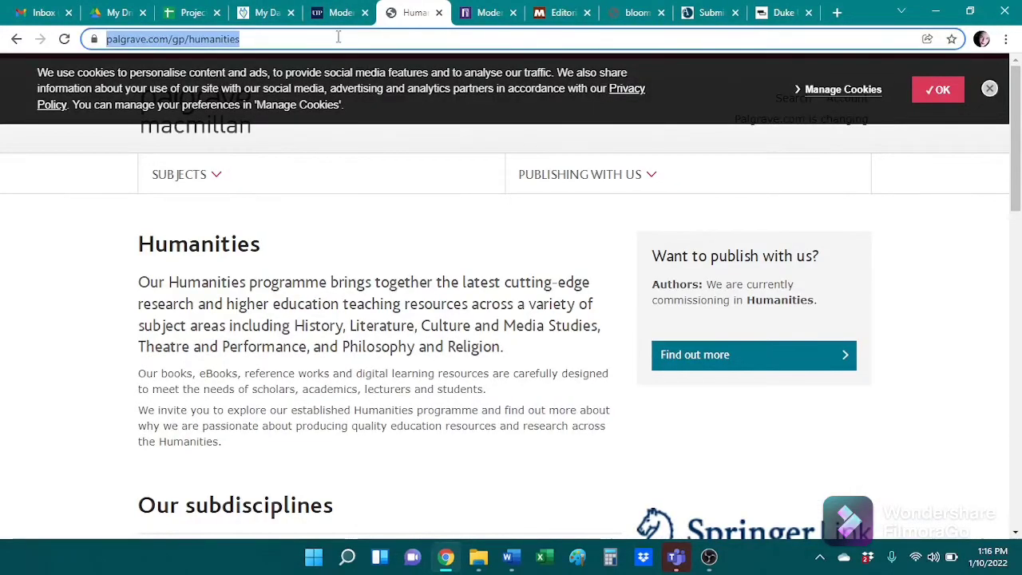
{"action": "left_click", "coordinate": [191, 12]}
{"action": "left_click", "coordinate": [146, 206]}
{"action": "key", "text": "ctrl+v"}
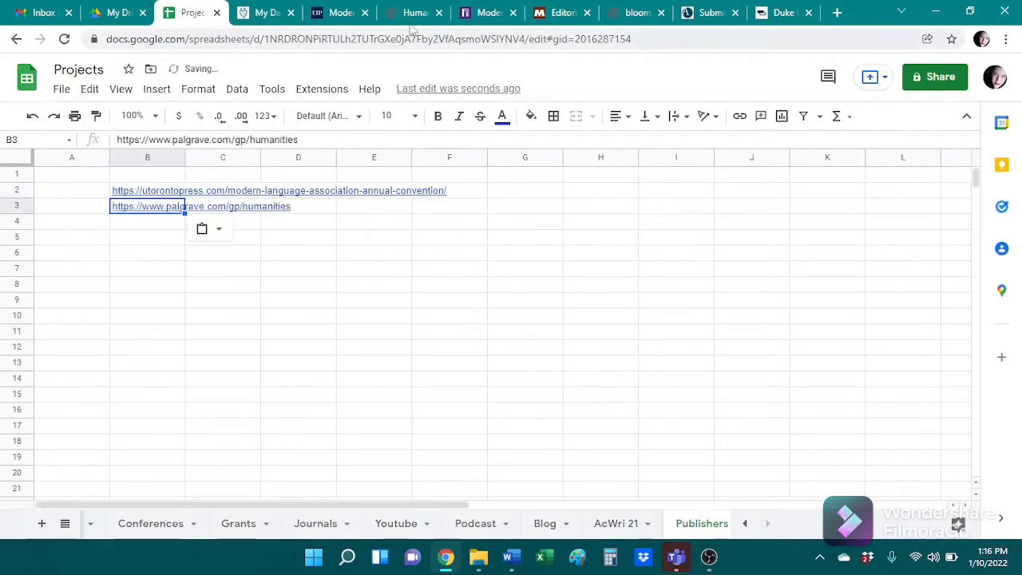
Step: Copy the NYU Press page address into cell B4 of the Publishers sheet
{"action": "left_click", "coordinate": [488, 12]}
{"action": "left_click", "coordinate": [430, 38]}
{"action": "key", "text": "ctrl+c"}
{"action": "left_click", "coordinate": [191, 12]}
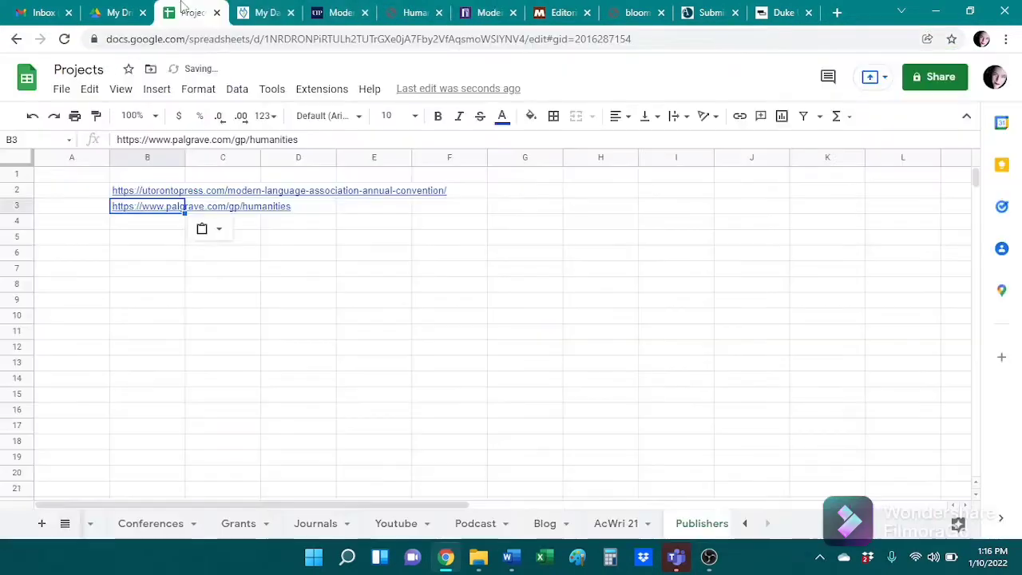
{"action": "left_click", "coordinate": [146, 222]}
{"action": "key", "text": "ctrl+v"}
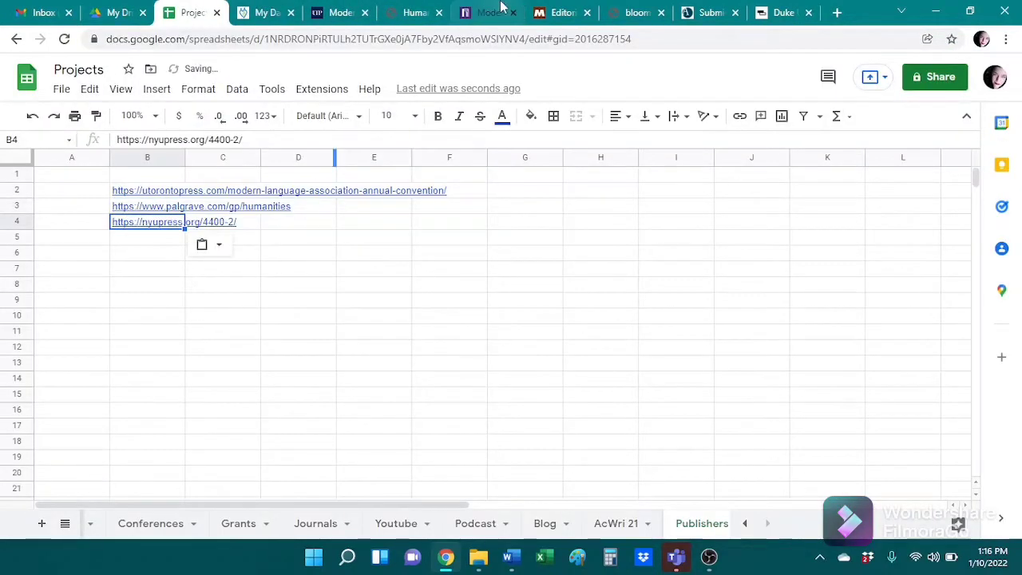
Step: Copy the University of Minnesota Press editorial program page address into cell B5 of the Publishers sheet
{"action": "left_click", "coordinate": [558, 12]}
{"action": "left_click", "coordinate": [488, 40]}
{"action": "key", "text": "ctrl+c"}
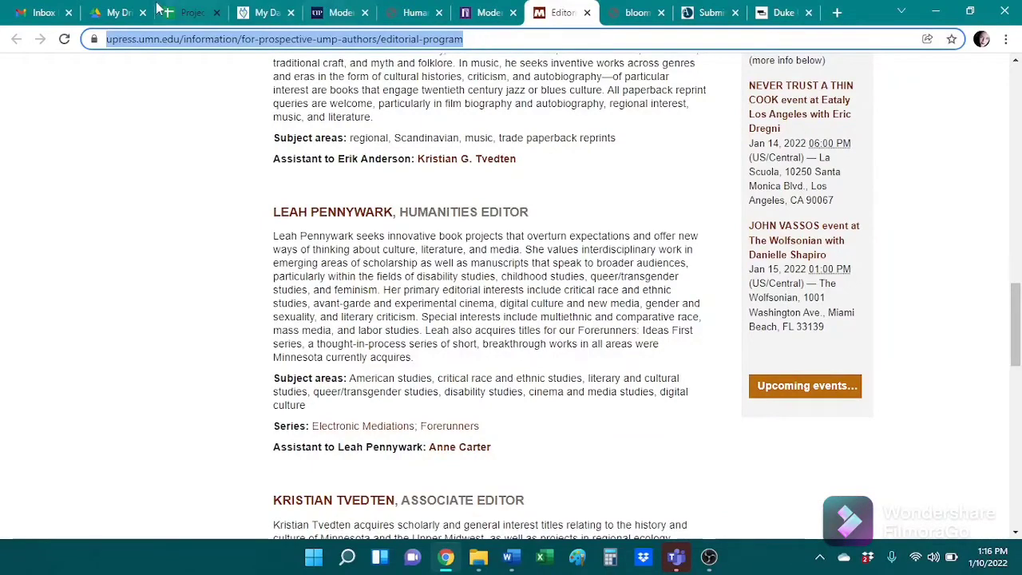
{"action": "left_click", "coordinate": [191, 12]}
{"action": "left_click", "coordinate": [170, 238]}
{"action": "key", "text": "ctrl+v"}
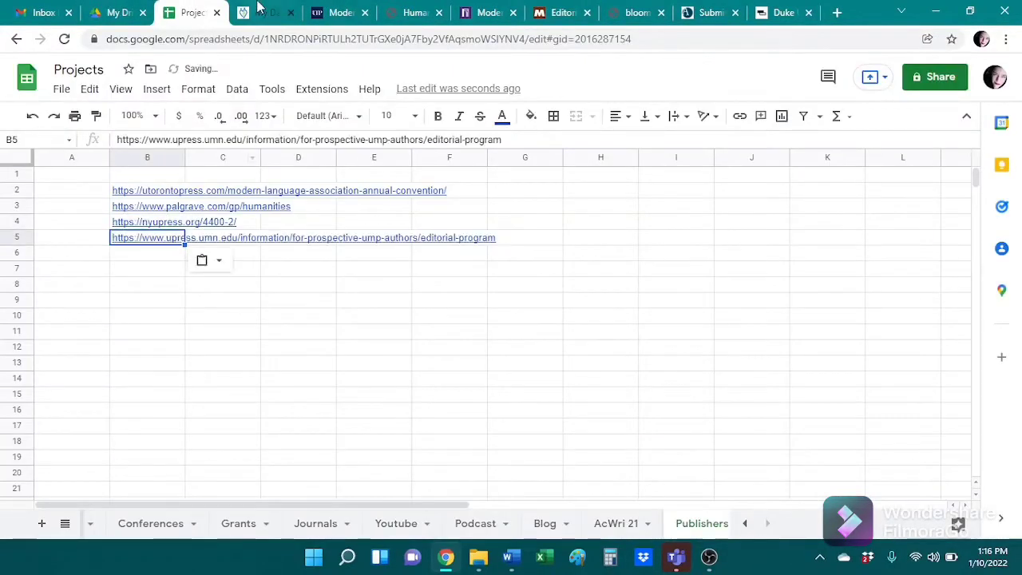
Step: Close the browser tabs for the University of Toronto Press, Palgrave, NYU Press and University of Minnesota Press pages
{"action": "left_click", "coordinate": [365, 13]}
{"action": "left_click", "coordinate": [365, 13]}
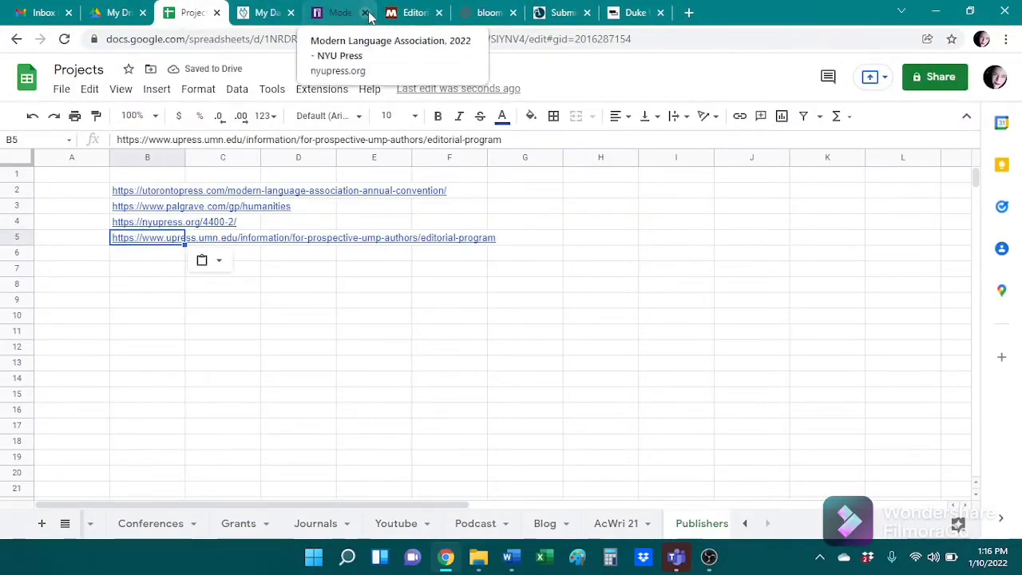
{"action": "left_click", "coordinate": [365, 12]}
{"action": "left_click", "coordinate": [334, 18]}
{"action": "left_click", "coordinate": [364, 13]}
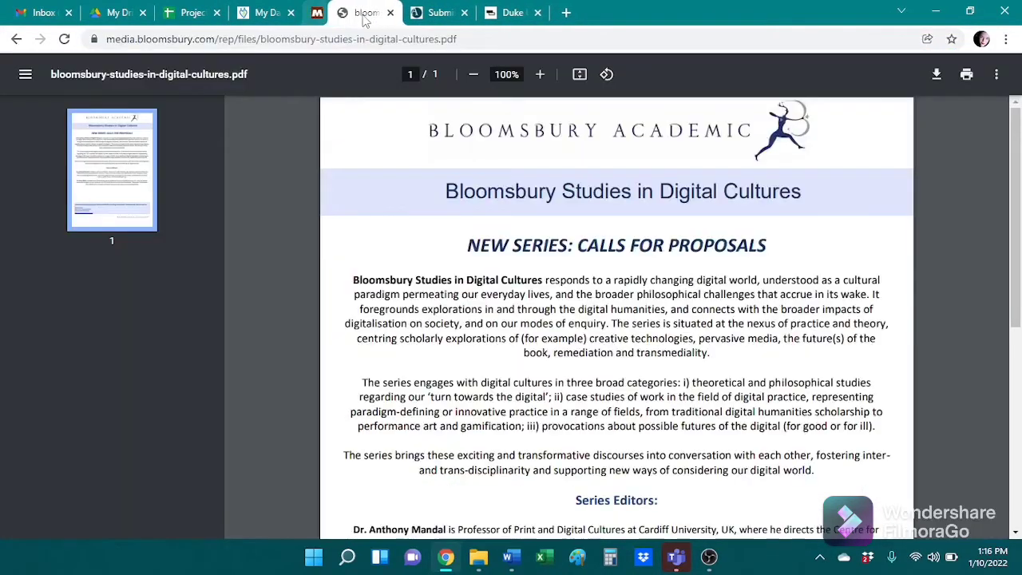
Step: Copy the Bloomsbury Studies in Digital Cultures PDF address into cell B6 of the Publishers sheet and close the PDF's tab
{"action": "left_click", "coordinate": [192, 12]}
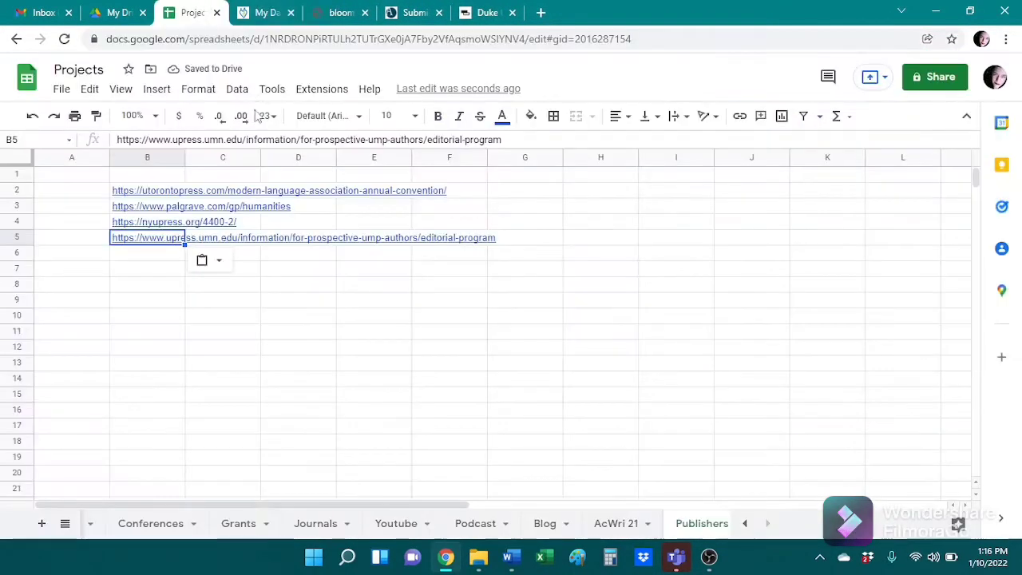
{"action": "left_click", "coordinate": [140, 254]}
{"action": "type", "text": "https://media.bloomsbury.com/rep/files/bloomsbury-studies-in-digital-cultures.pdf"}
{"action": "left_click", "coordinate": [527, 13]}
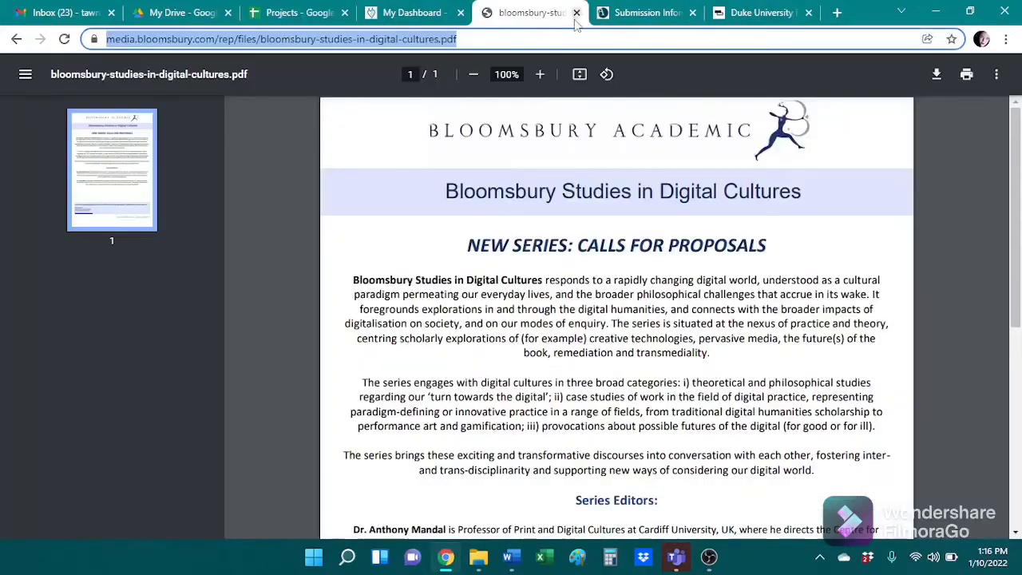
{"action": "left_click", "coordinate": [577, 13]}
Step: Copy the University of Alberta Press submission information address into cell B7 of the Publishers sheet and close that page's tab
{"action": "left_click", "coordinate": [496, 39]}
{"action": "key", "text": "ctrl+c"}
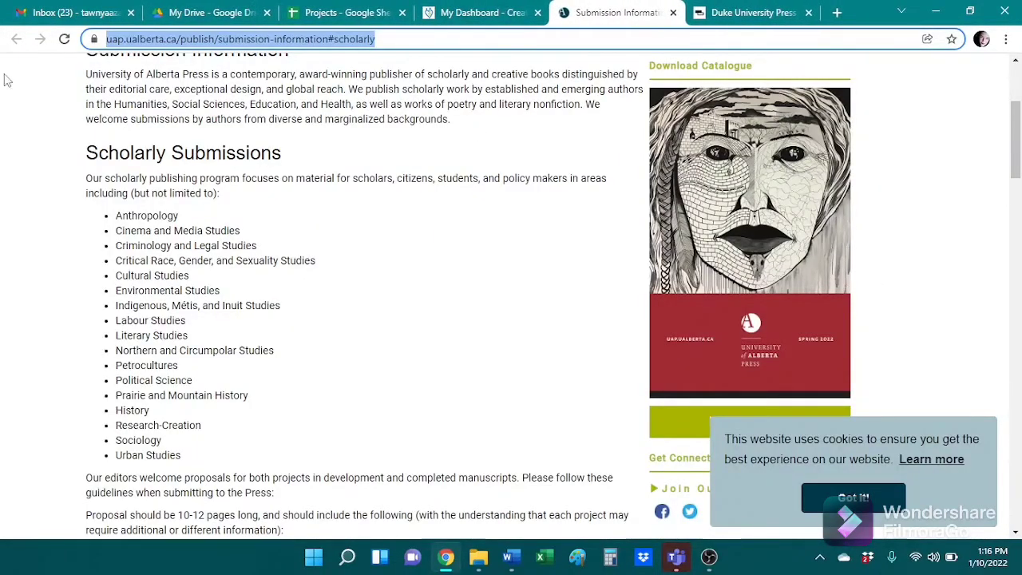
{"action": "left_click", "coordinate": [319, 13]}
{"action": "left_click", "coordinate": [156, 270]}
{"action": "key", "text": "ctrl+v"}
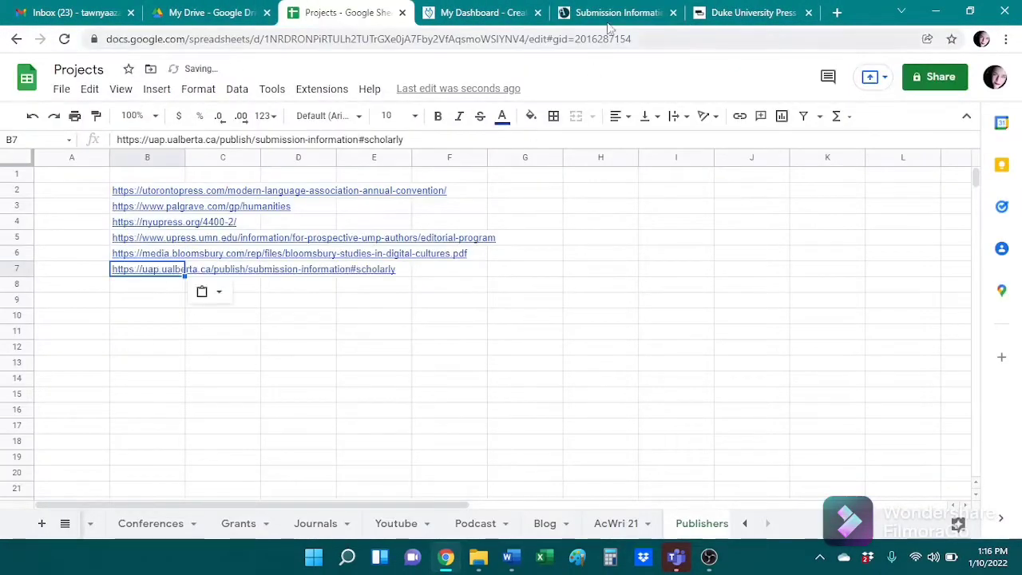
{"action": "left_click", "coordinate": [614, 12]}
{"action": "left_click", "coordinate": [673, 13]}
Step: Copy the Duke University Press Complaint! page address into cell B8 of the Publishers sheet
{"action": "left_click", "coordinate": [540, 46]}
{"action": "key", "text": "ctrl+c"}
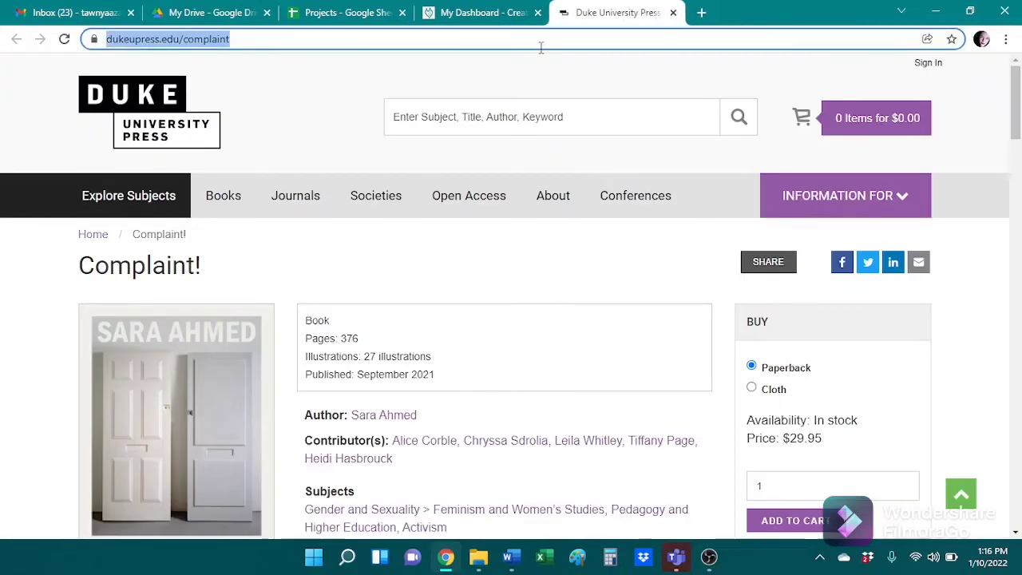
{"action": "left_click", "coordinate": [367, 12]}
{"action": "left_click", "coordinate": [140, 288]}
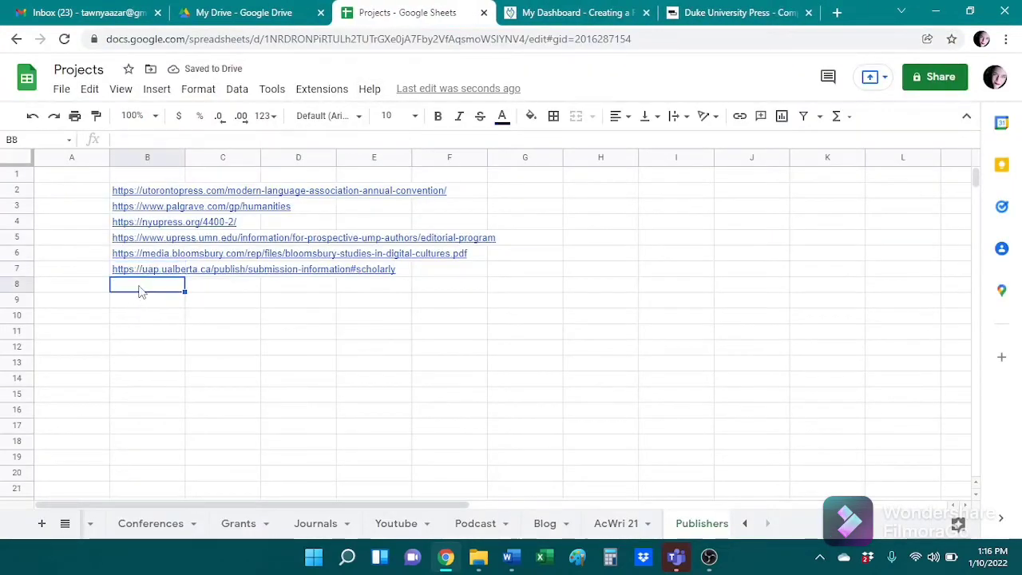
{"action": "key", "text": "ctrl+v"}
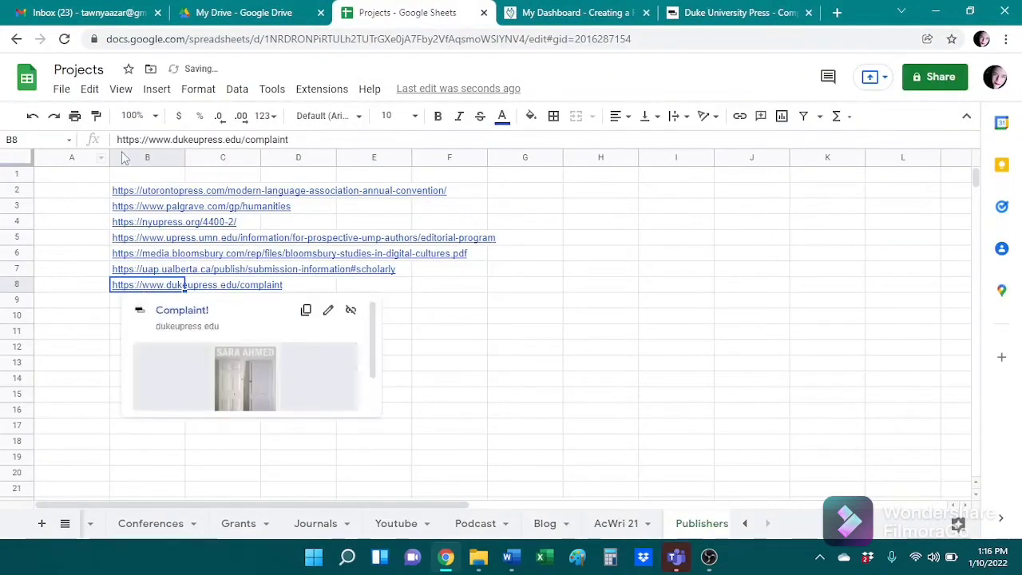
Step: Add the column headers Names in cell A1 and Link in cell B1 of the Publishers sheet
{"action": "left_click", "coordinate": [146, 180]}
{"action": "type", "text": "Link"}
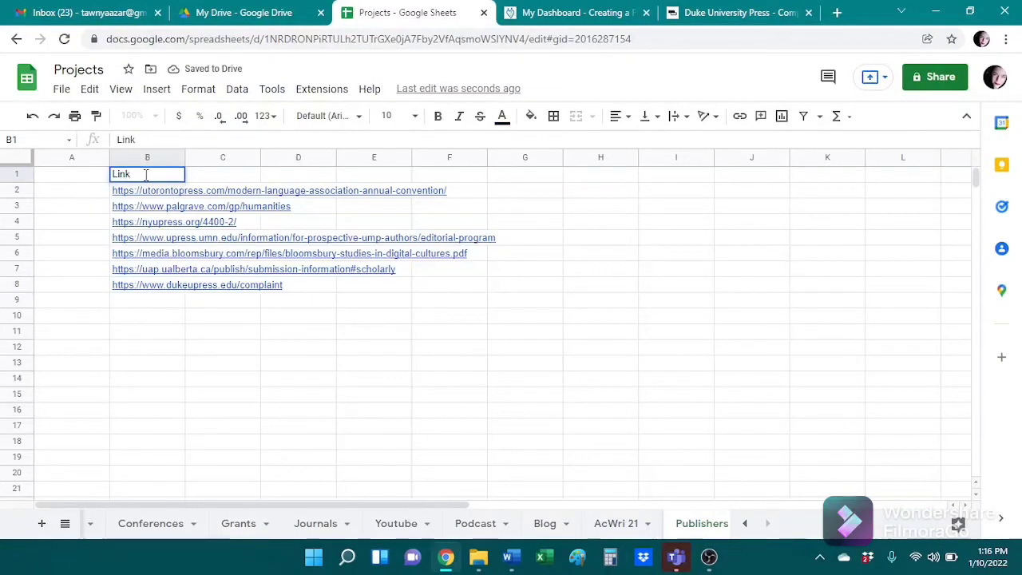
{"action": "key", "text": "Left"}
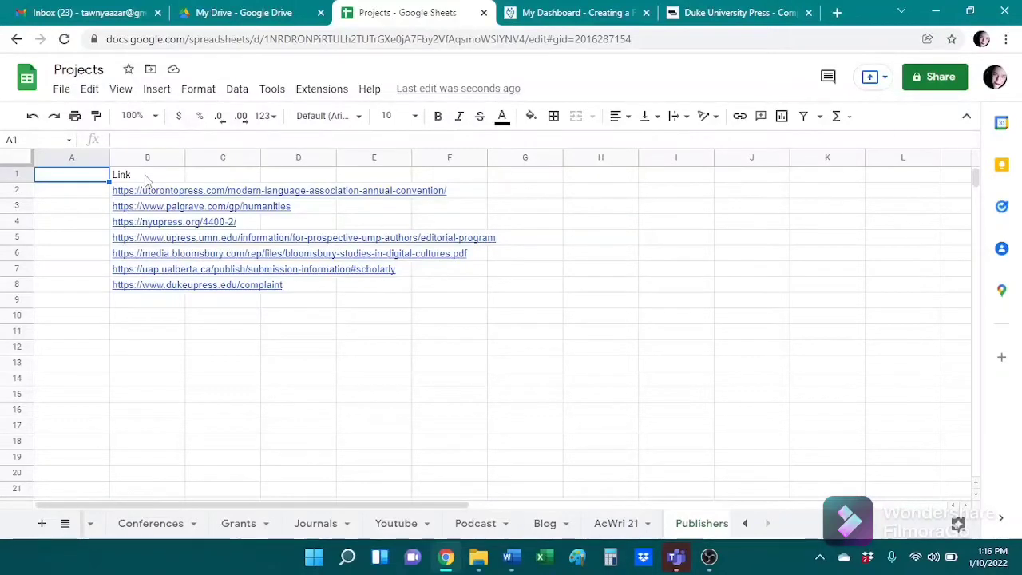
{"action": "type", "text": "Name"}
{"action": "key", "text": "Return"}
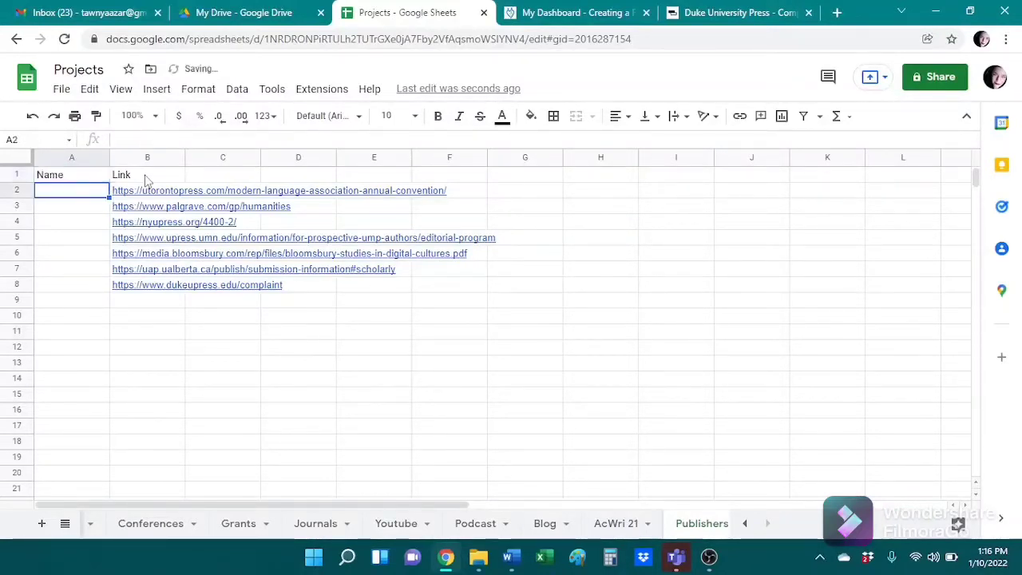
{"action": "left_click", "coordinate": [73, 174]}
{"action": "left_click", "coordinate": [156, 139]}
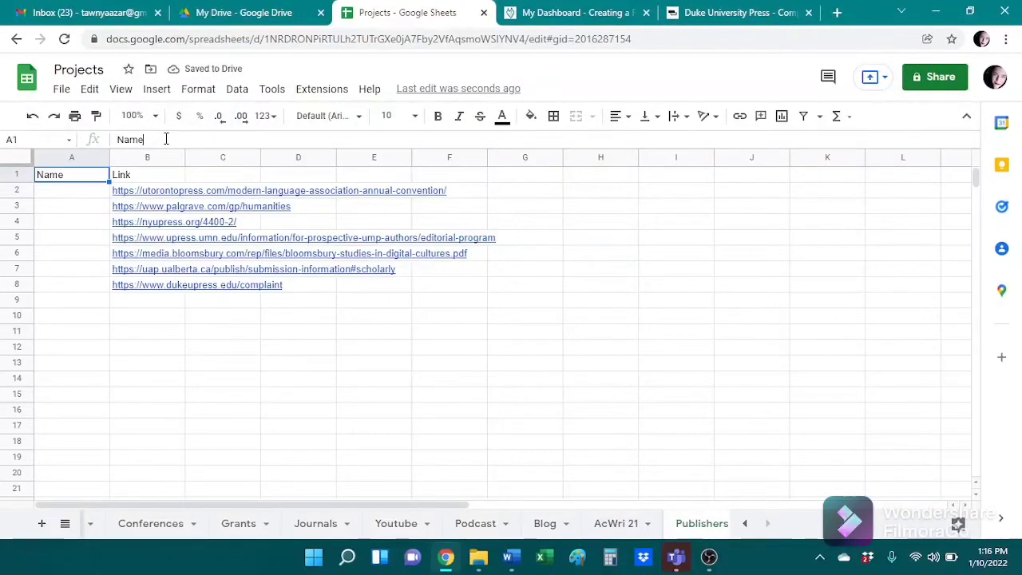
{"action": "type", "text": "s"}
{"action": "key", "text": "Return"}
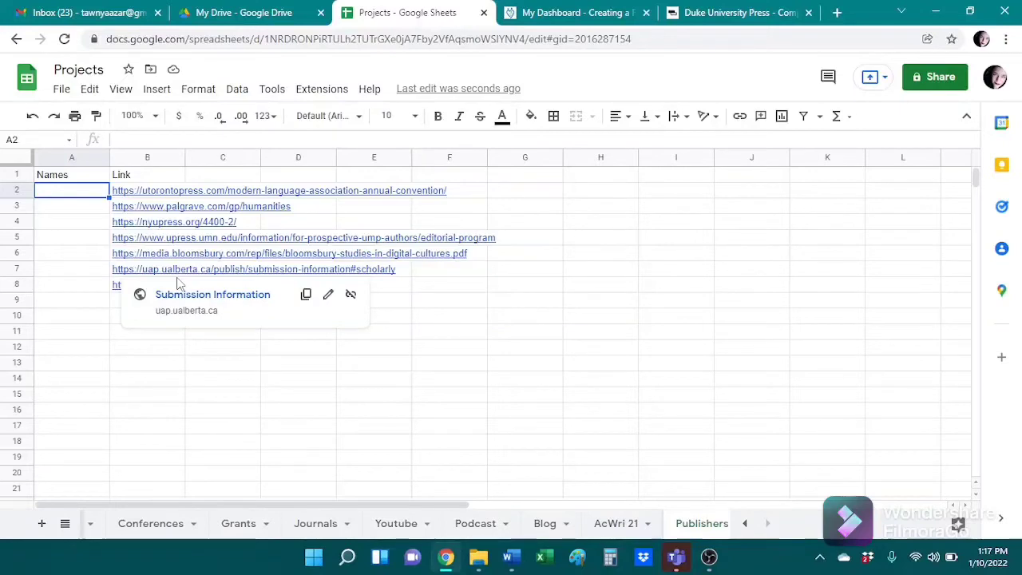
Step: Close the Duke University Press tab and return to the Projects spreadsheet
{"action": "left_click", "coordinate": [760, 10]}
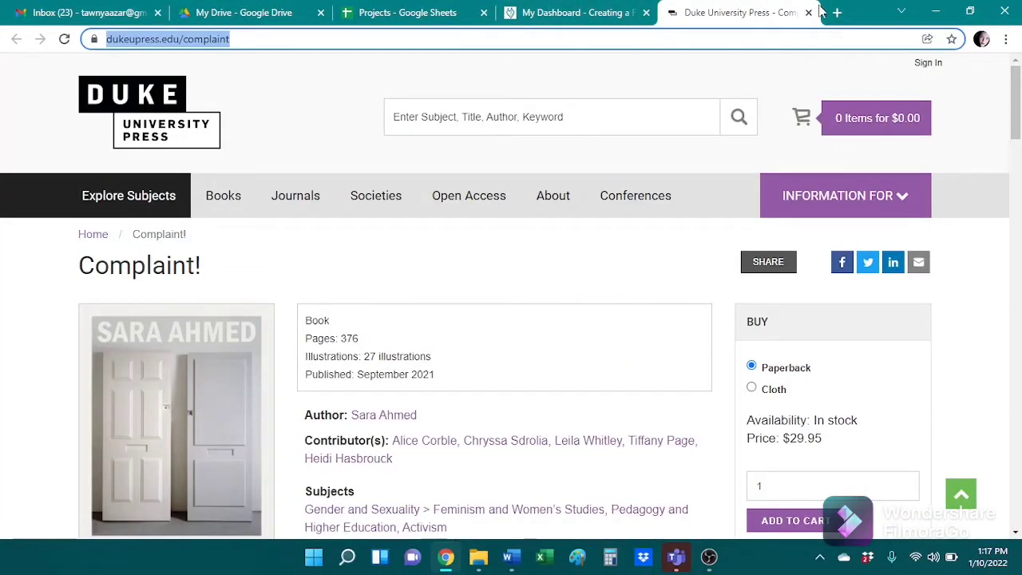
{"action": "left_click", "coordinate": [653, 6]}
{"action": "left_click", "coordinate": [439, 11]}
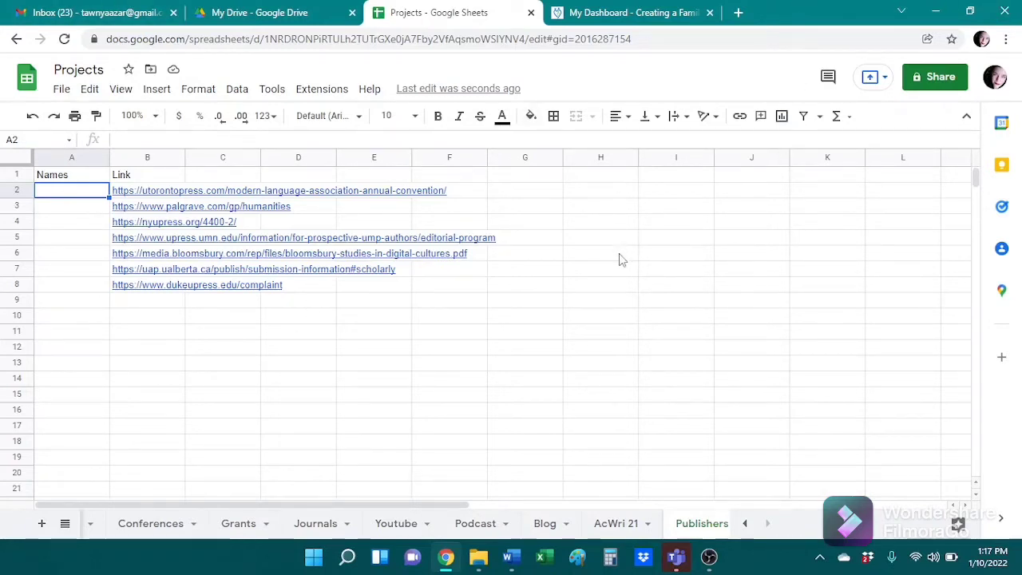
Step: Open Pocket's My List page at getpocket.com in a new browser tab
{"action": "left_click", "coordinate": [738, 13]}
{"action": "type", "text": "pock"}
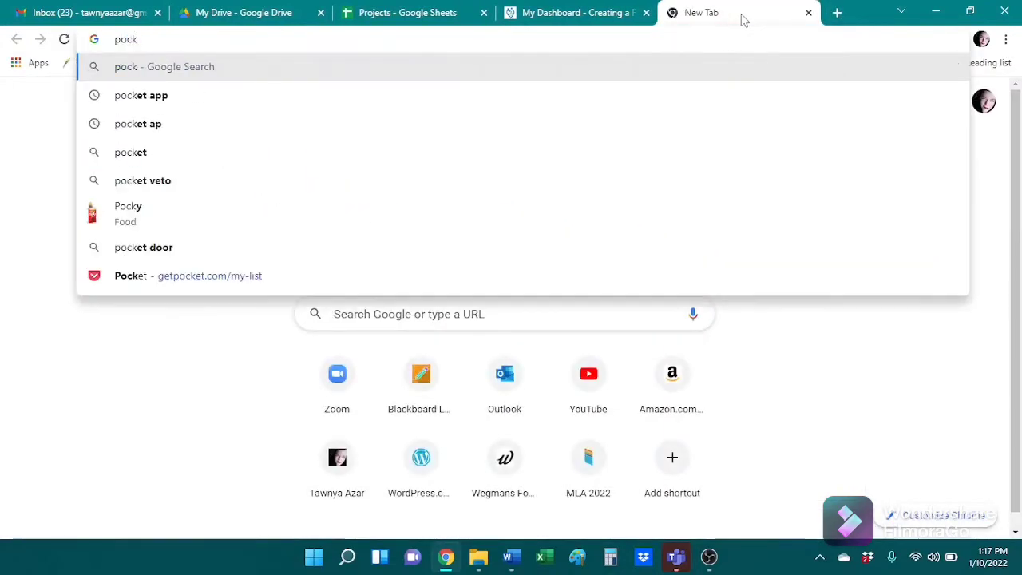
{"action": "left_click", "coordinate": [194, 279]}
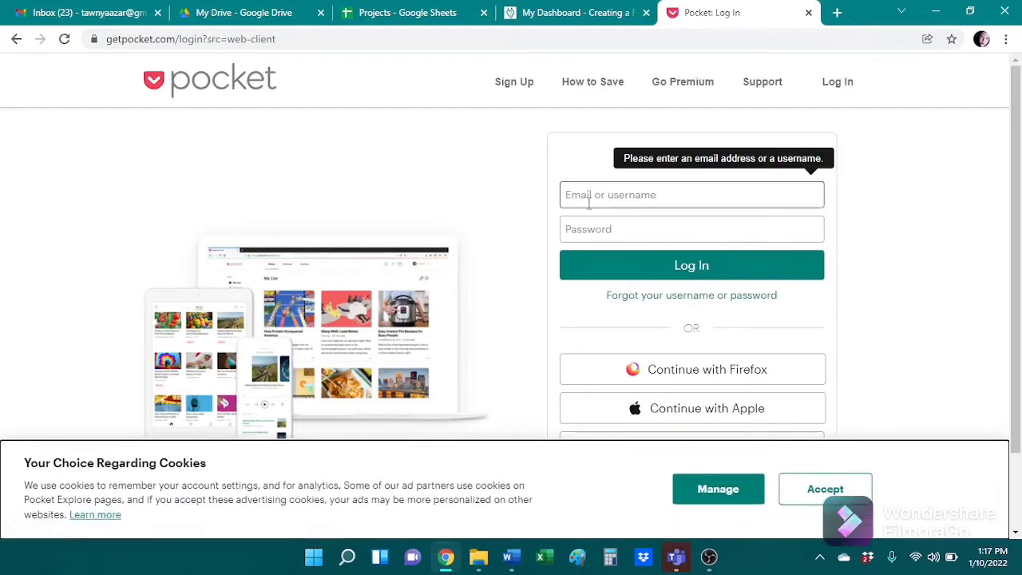
Step: Log in to Pocket with the account e-mail and password, dismissing the password check and accepting cookies
{"action": "left_click", "coordinate": [593, 200]}
{"action": "left_click", "coordinate": [587, 228]}
{"action": "left_click", "coordinate": [587, 232]}
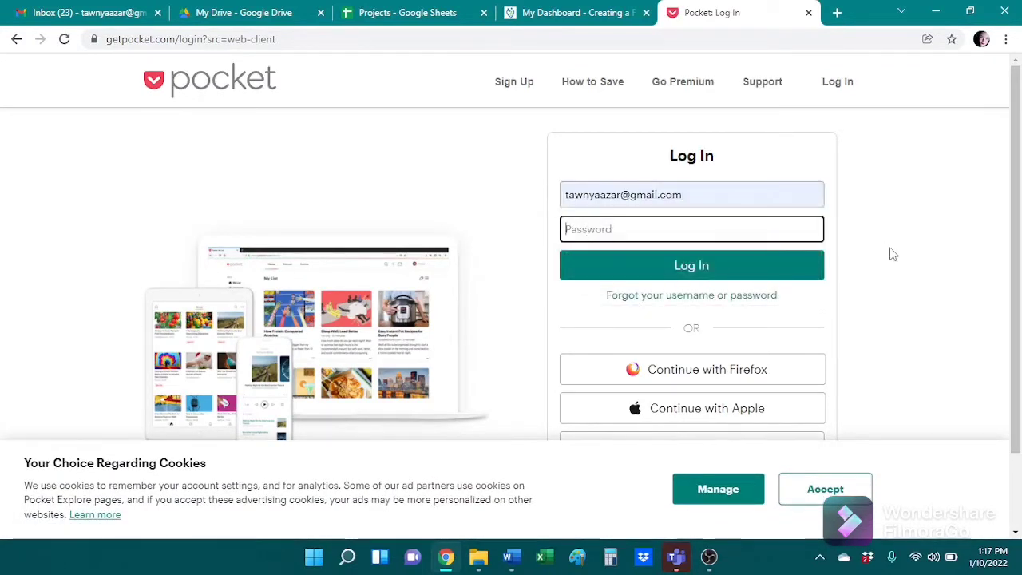
{"action": "type", "text": "••••••••"}
{"action": "key", "text": "Return"}
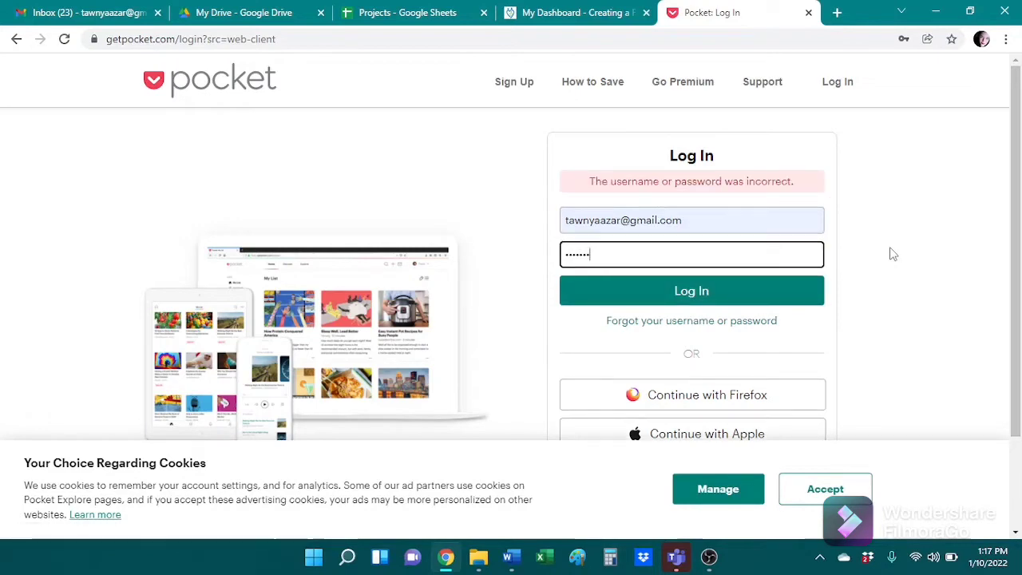
{"action": "key", "text": "Return"}
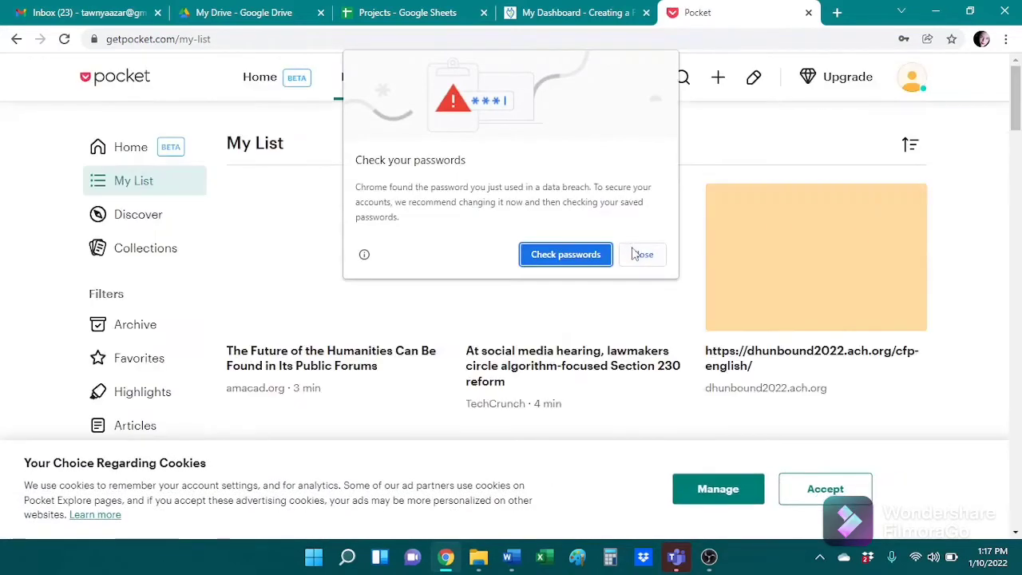
{"action": "left_click", "coordinate": [643, 253]}
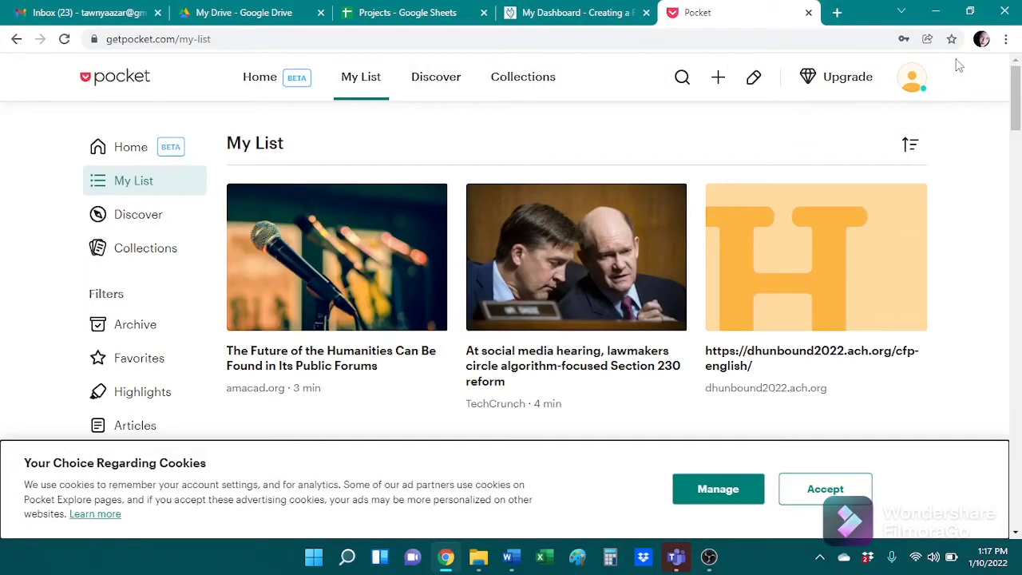
{"action": "left_click", "coordinate": [824, 489]}
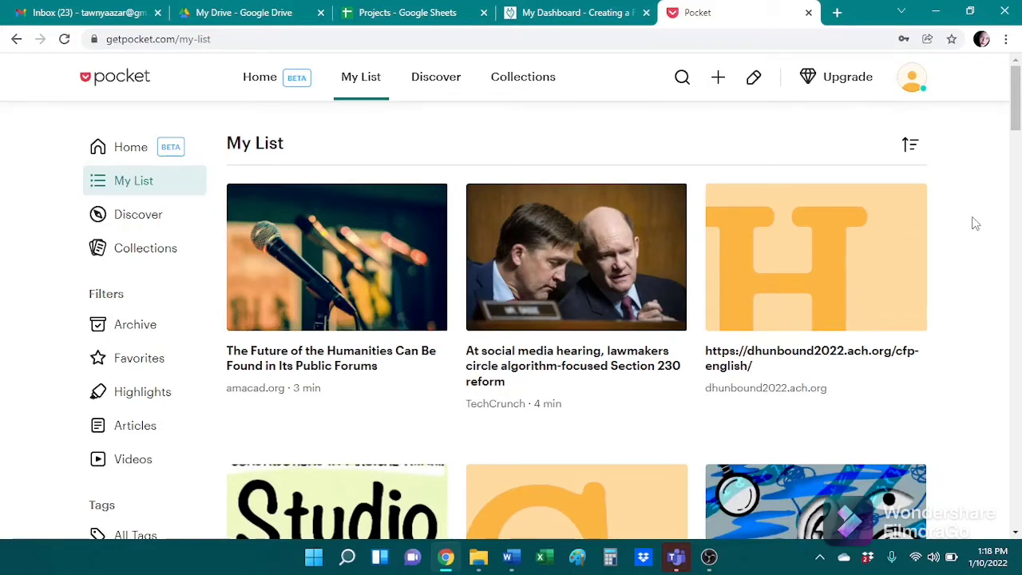
Step: Review the master bibliography in Word and the Publishers sheet in Chrome
{"action": "left_click", "coordinate": [510, 557]}
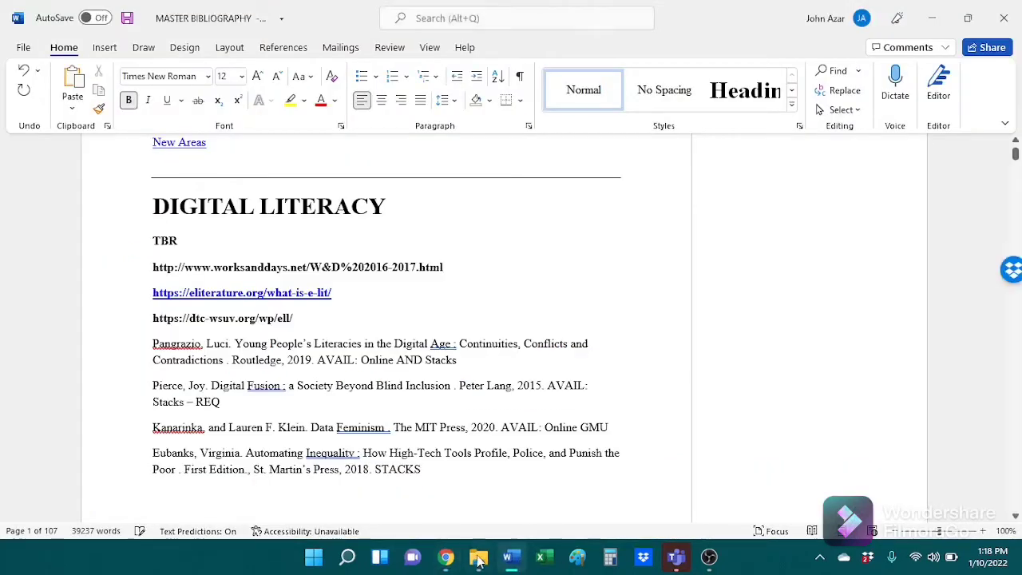
{"action": "left_click", "coordinate": [445, 556]}
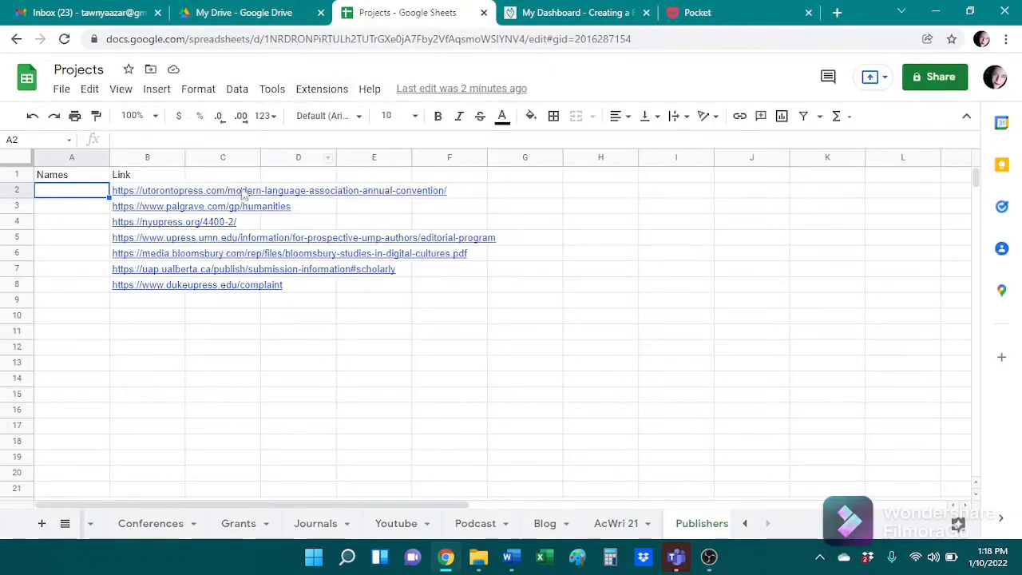
Step: Browse the saved articles in Pocket's My List
{"action": "left_click", "coordinate": [703, 12]}
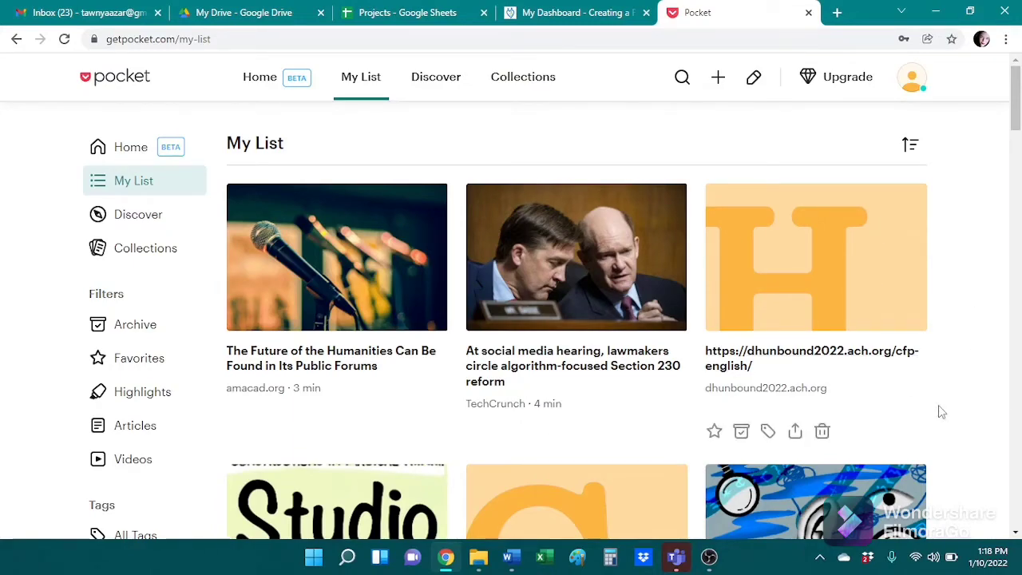
{"action": "scroll", "coordinate": [941, 411], "scroll_direction": "down", "scroll_amount": 15}
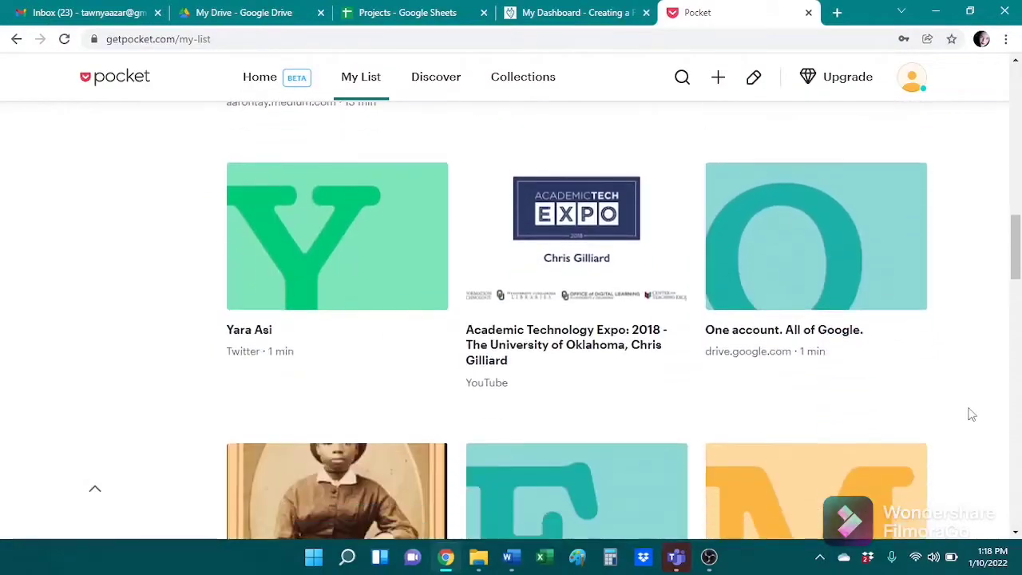
{"action": "scroll", "coordinate": [970, 409], "scroll_direction": "up", "scroll_amount": 15}
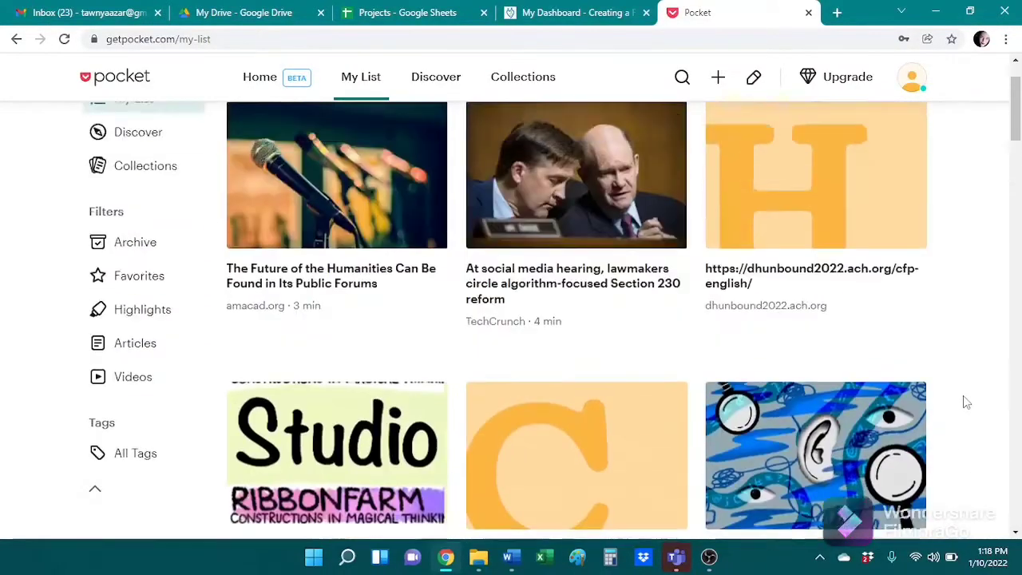
{"action": "scroll", "coordinate": [966, 402], "scroll_direction": "up", "scroll_amount": 1}
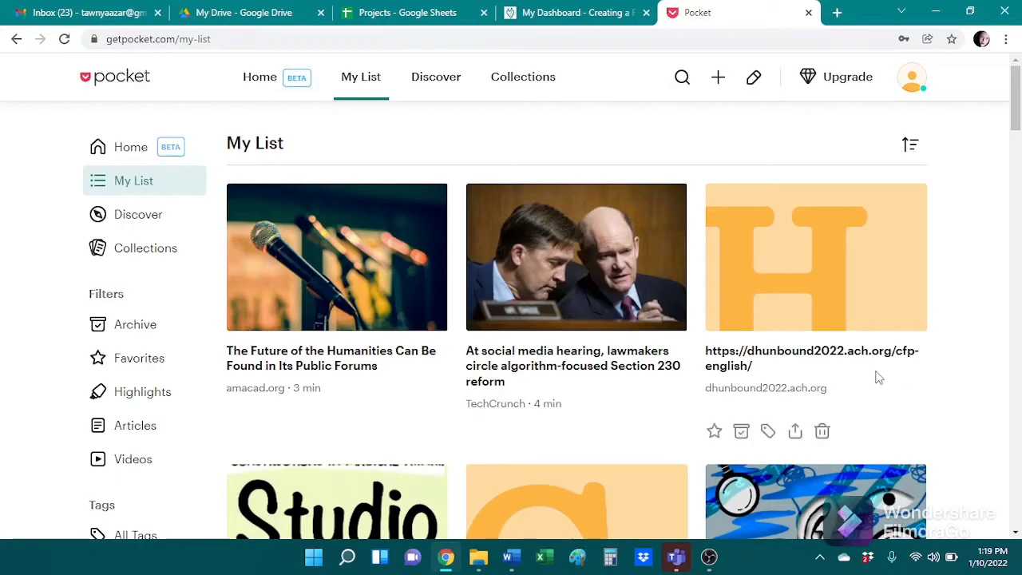
{"action": "scroll", "coordinate": [421, 394], "scroll_direction": "down", "scroll_amount": 4}
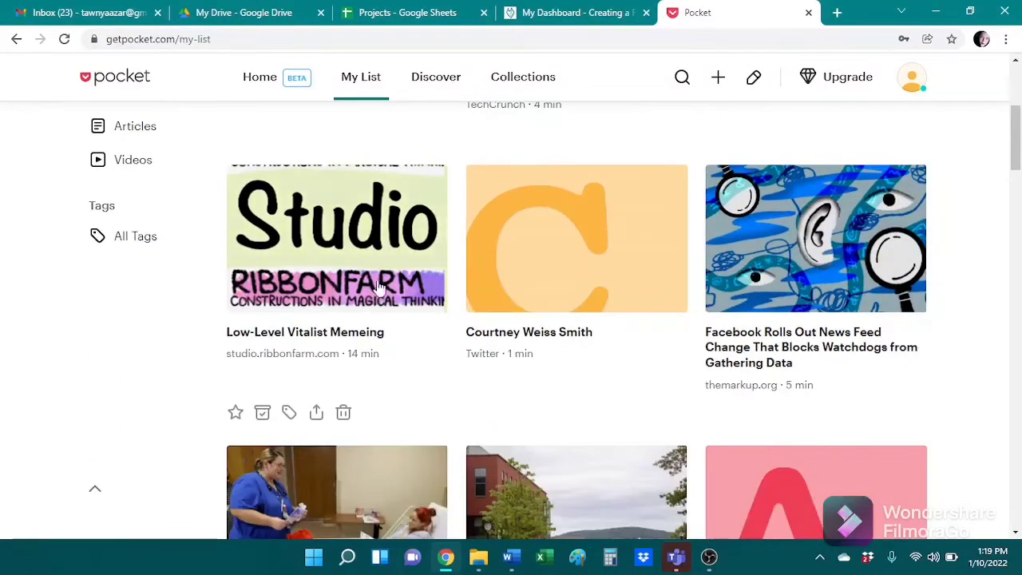
{"action": "scroll", "coordinate": [773, 270], "scroll_direction": "down", "scroll_amount": 2}
{"action": "scroll", "coordinate": [775, 274], "scroll_direction": "down", "scroll_amount": 2}
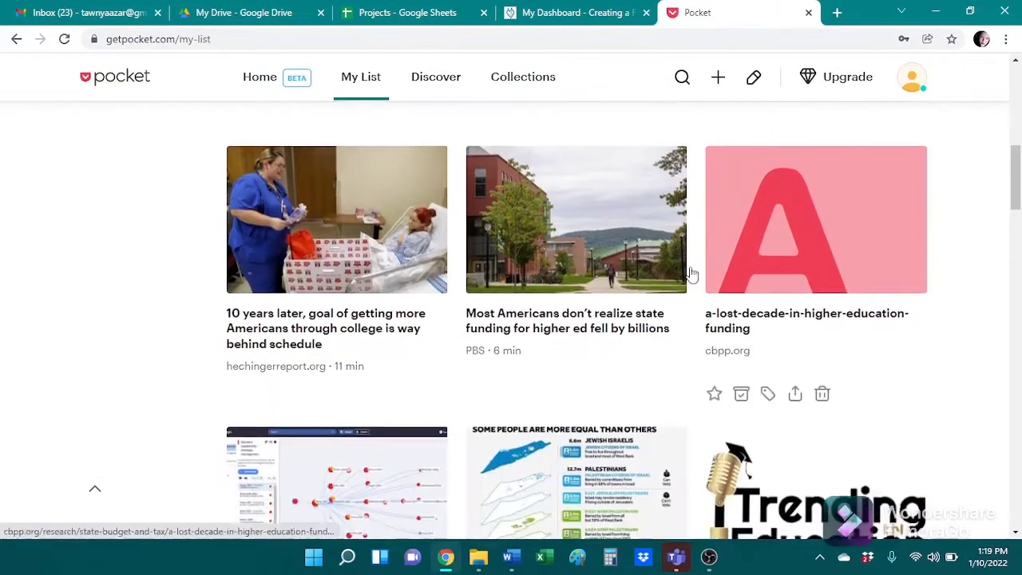
Step: Open "The Future of the Humanities Can Be Found in Its Public Forums" at its original MLA Commons source and read it
{"action": "scroll", "coordinate": [969, 348], "scroll_direction": "up", "scroll_amount": 8}
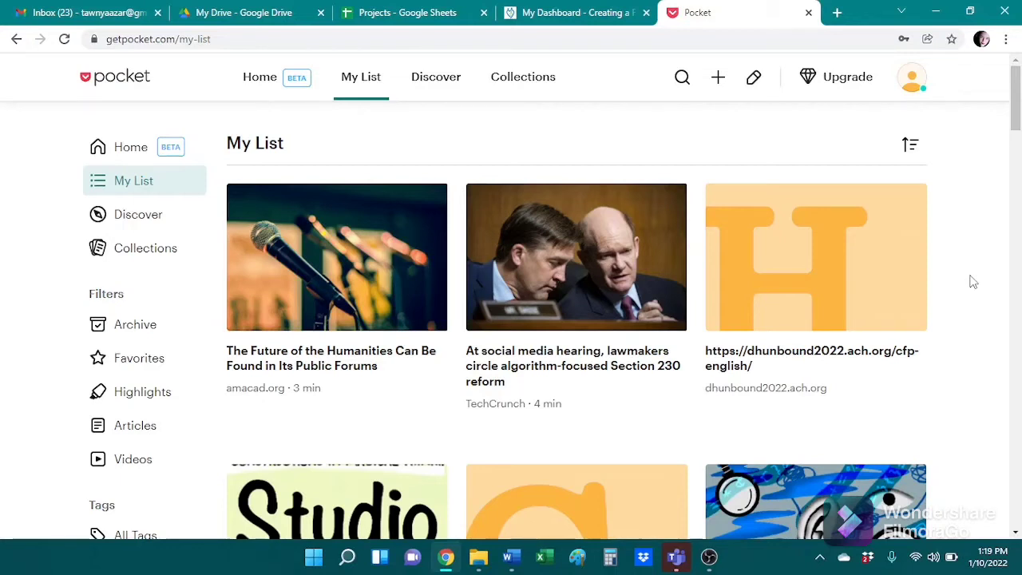
{"action": "mouse_move", "coordinate": [408, 382]}
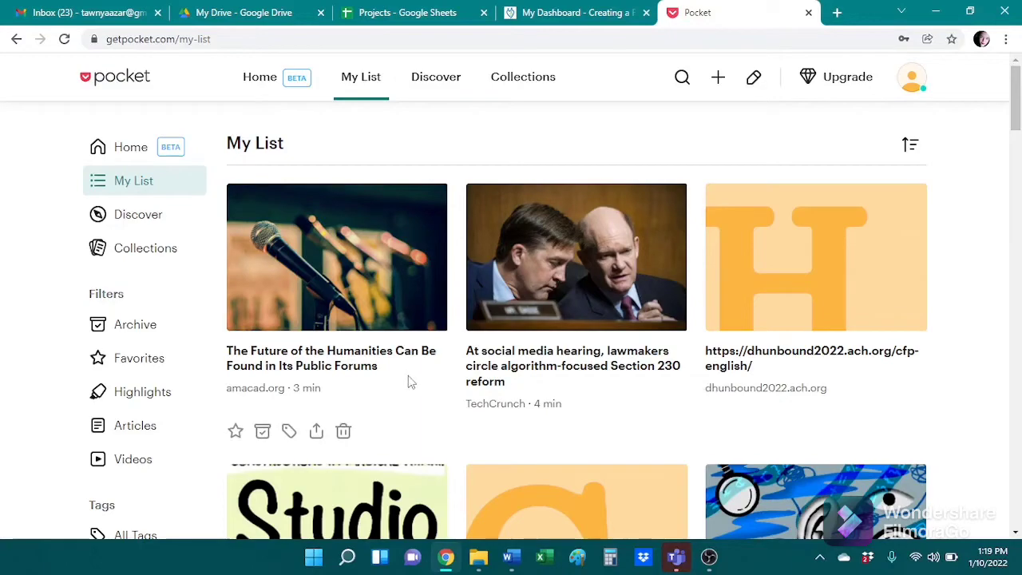
{"action": "left_click", "coordinate": [347, 363]}
{"action": "left_click", "coordinate": [504, 296]}
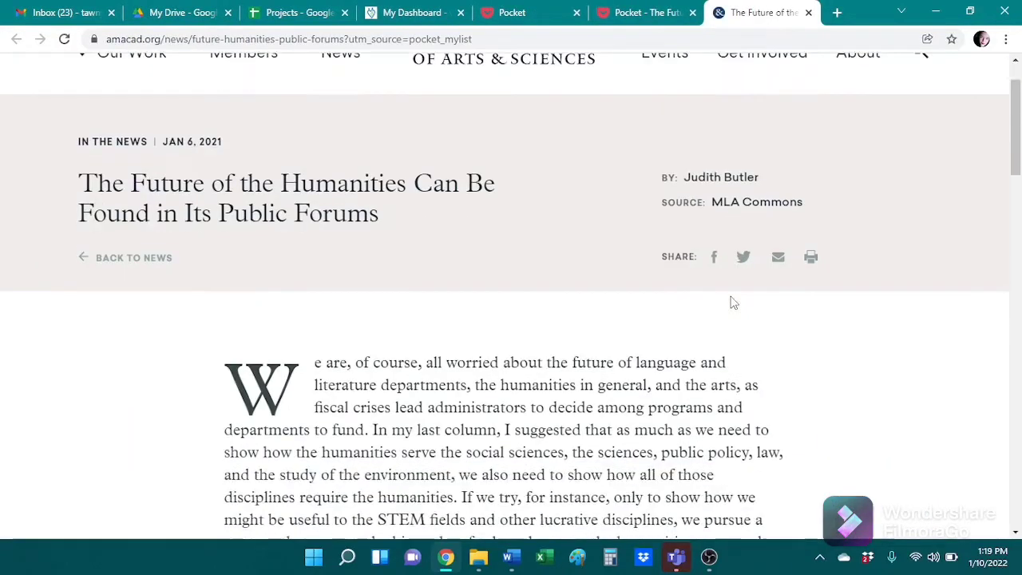
{"action": "scroll", "coordinate": [733, 301], "scroll_direction": "down", "scroll_amount": 15}
{"action": "left_click", "coordinate": [375, 224]}
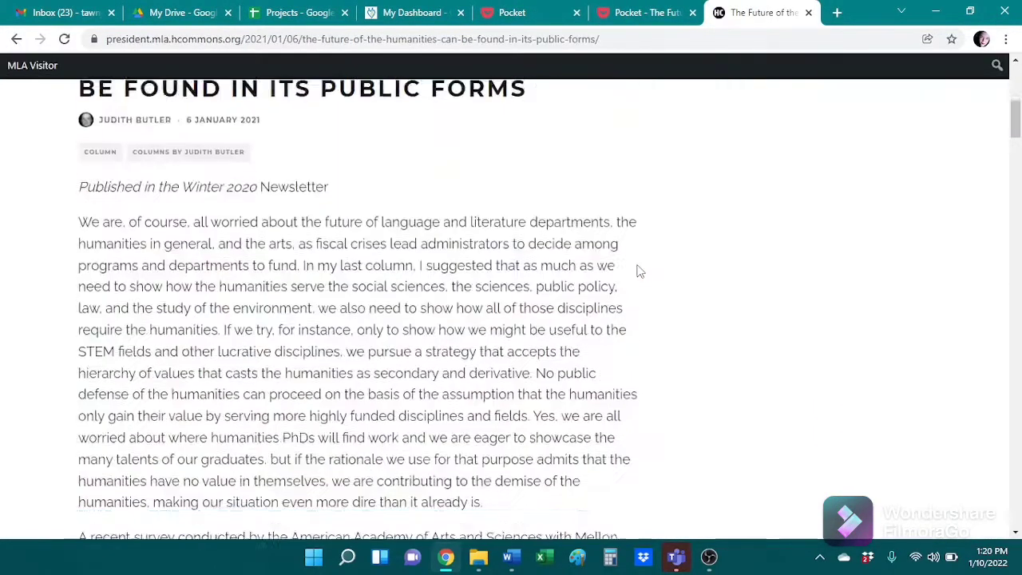
{"action": "scroll", "coordinate": [639, 271], "scroll_direction": "down", "scroll_amount": 20}
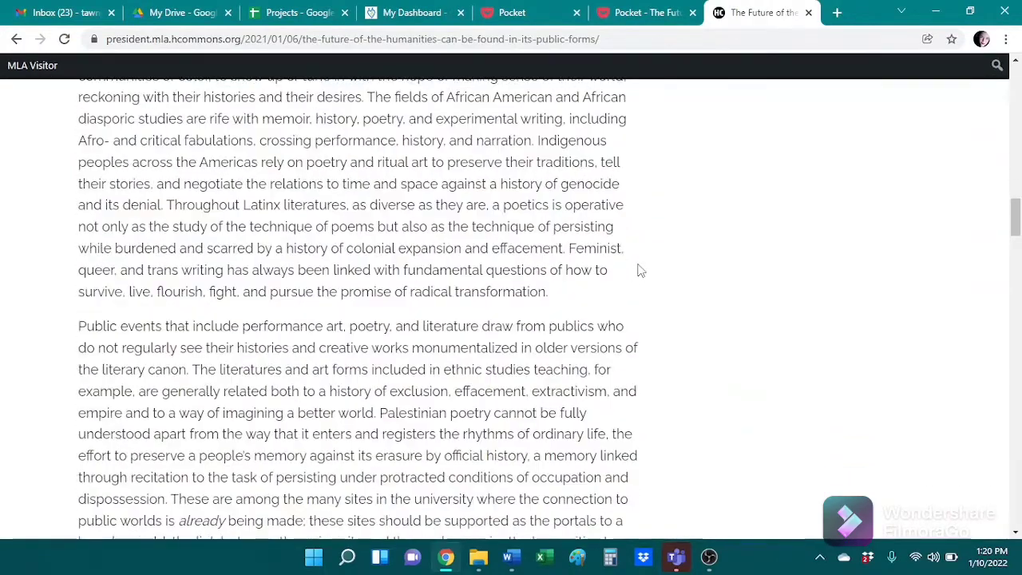
{"action": "scroll", "coordinate": [638, 272], "scroll_direction": "down", "scroll_amount": 5}
{"action": "scroll", "coordinate": [638, 272], "scroll_direction": "up", "scroll_amount": 3}
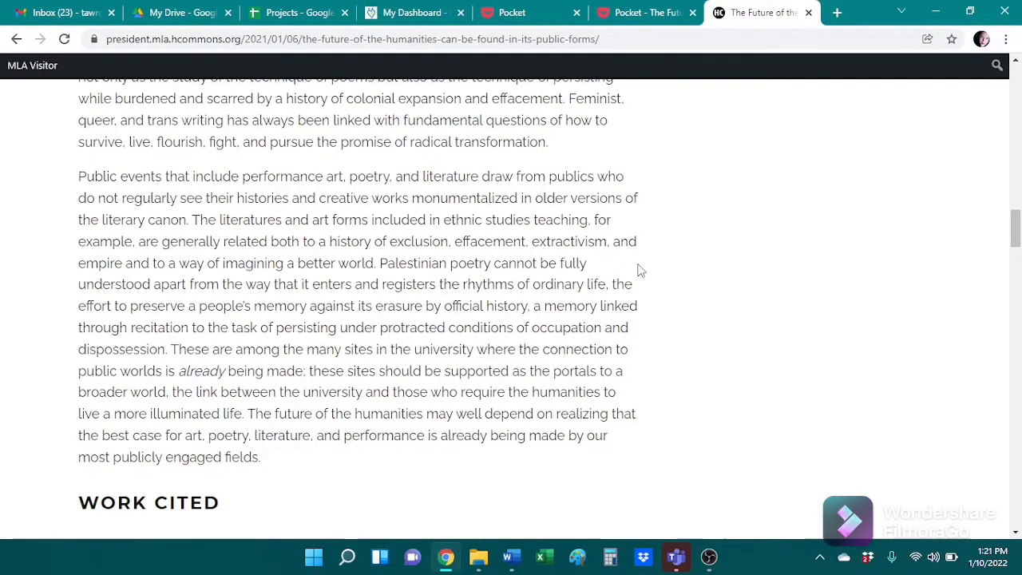
{"action": "scroll", "coordinate": [639, 271], "scroll_direction": "up", "scroll_amount": 1}
Step: Close the humanities article and delete it from Pocket's My List
{"action": "left_click", "coordinate": [808, 12]}
{"action": "left_click", "coordinate": [692, 12]}
{"action": "left_click", "coordinate": [343, 432]}
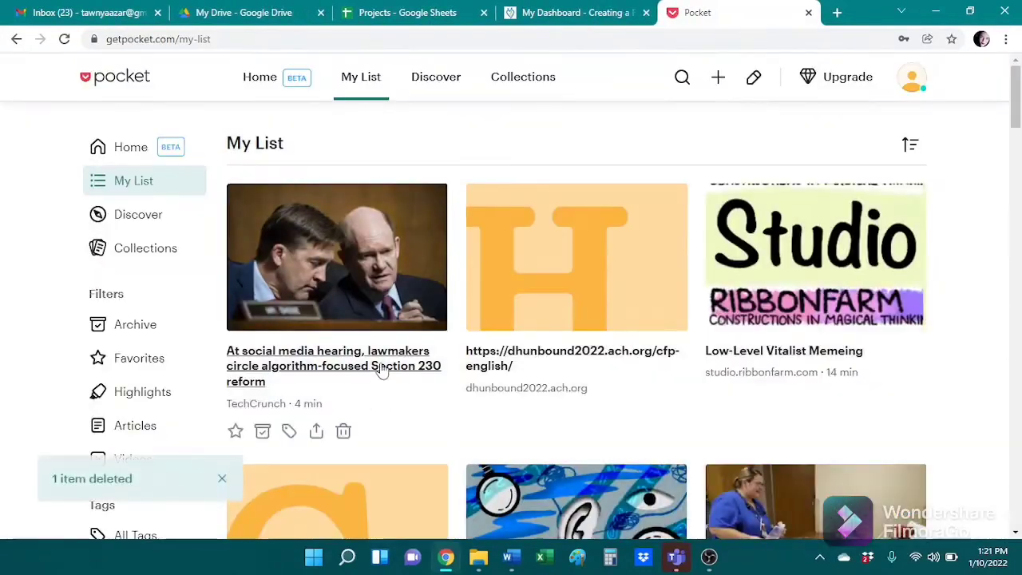
Step: Open the original TechCrunch page of the Section 230 reform article from My List and copy its web address
{"action": "left_click", "coordinate": [381, 369]}
{"action": "scroll", "coordinate": [639, 359], "scroll_direction": "down", "scroll_amount": 3}
{"action": "scroll", "coordinate": [636, 353], "scroll_direction": "up", "scroll_amount": 3}
{"action": "left_click", "coordinate": [529, 297]}
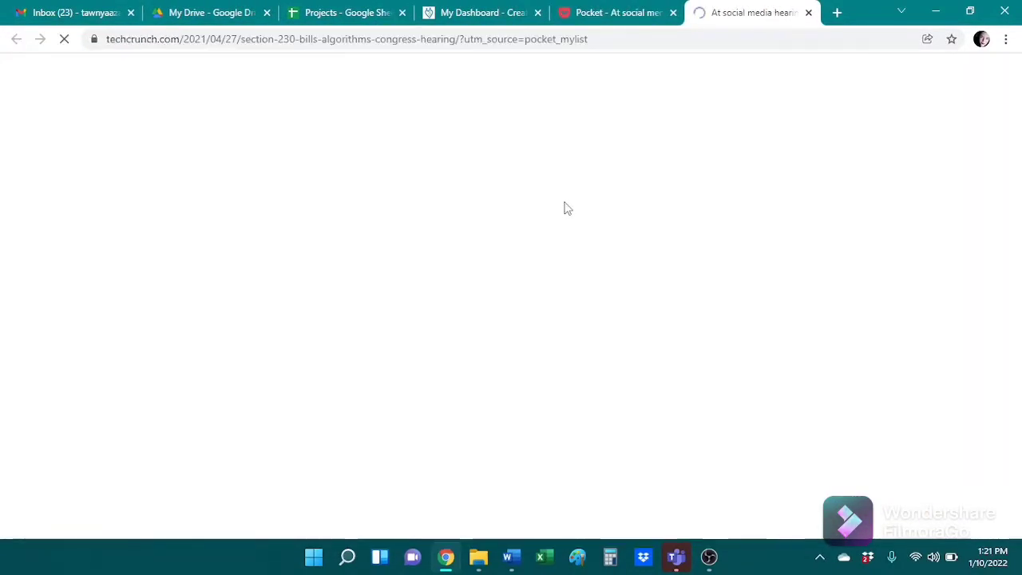
{"action": "left_click", "coordinate": [427, 39]}
{"action": "key", "text": "ctrl+c"}
Step: Add the TechCrunch link to the Digital Literacy TBR list in Word, on a new line below the dtc-wsuv.org link
{"action": "left_click", "coordinate": [511, 556]}
{"action": "left_click", "coordinate": [393, 311]}
{"action": "key", "text": "Return"}
{"action": "key", "text": "ctrl+v"}
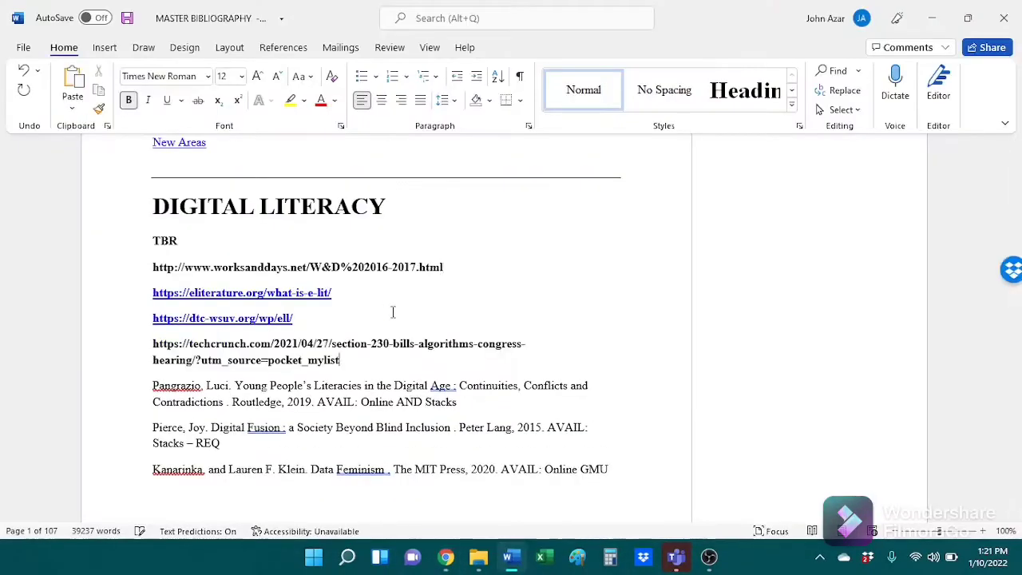
Step: Return to Chrome, close the TechCrunch article and delete it from Pocket's My List
{"action": "left_click", "coordinate": [445, 556]}
{"action": "left_click", "coordinate": [815, 12]}
{"action": "left_click", "coordinate": [343, 431]}
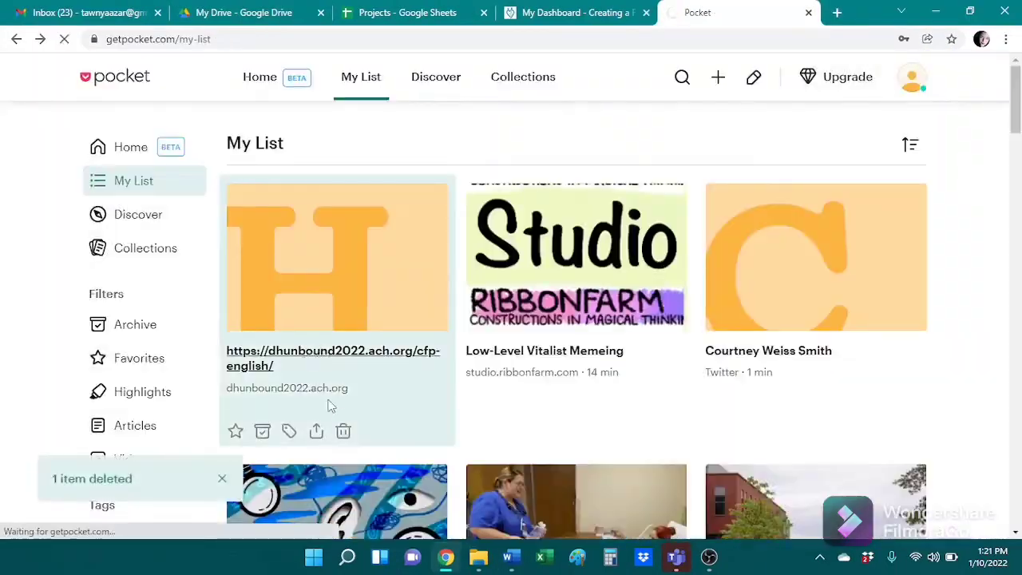
Step: Review the DH Unbound 2022 call for papers and delete it from My List
{"action": "scroll", "coordinate": [424, 329], "scroll_direction": "down", "scroll_amount": 4}
{"action": "scroll", "coordinate": [424, 329], "scroll_direction": "up", "scroll_amount": 4}
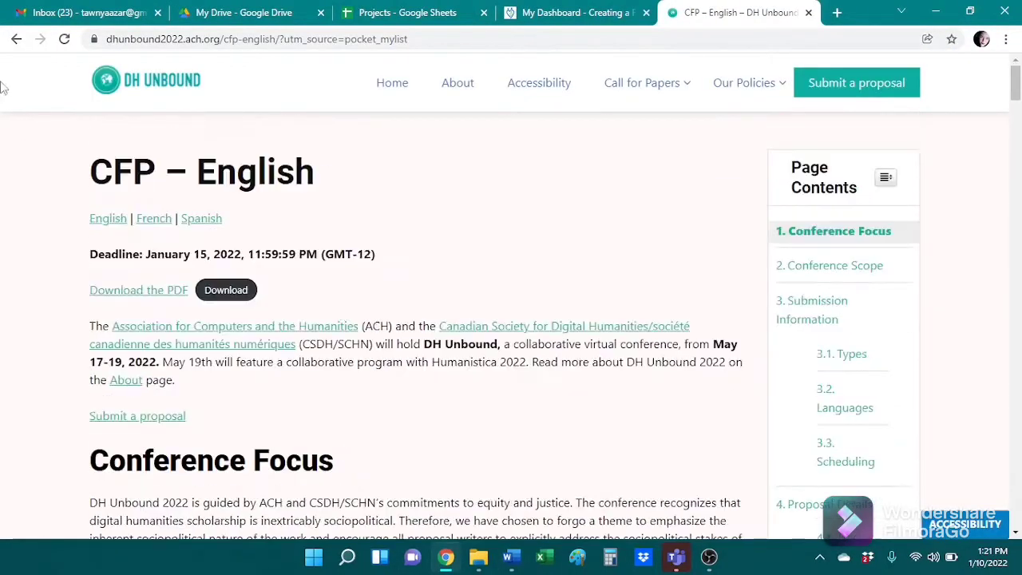
{"action": "key", "text": "alt+Left"}
Step: Open "Low-Level Vitalist Memeing" on its original Ribbonfarm Studio page and skim the article
{"action": "left_click", "coordinate": [325, 347]}
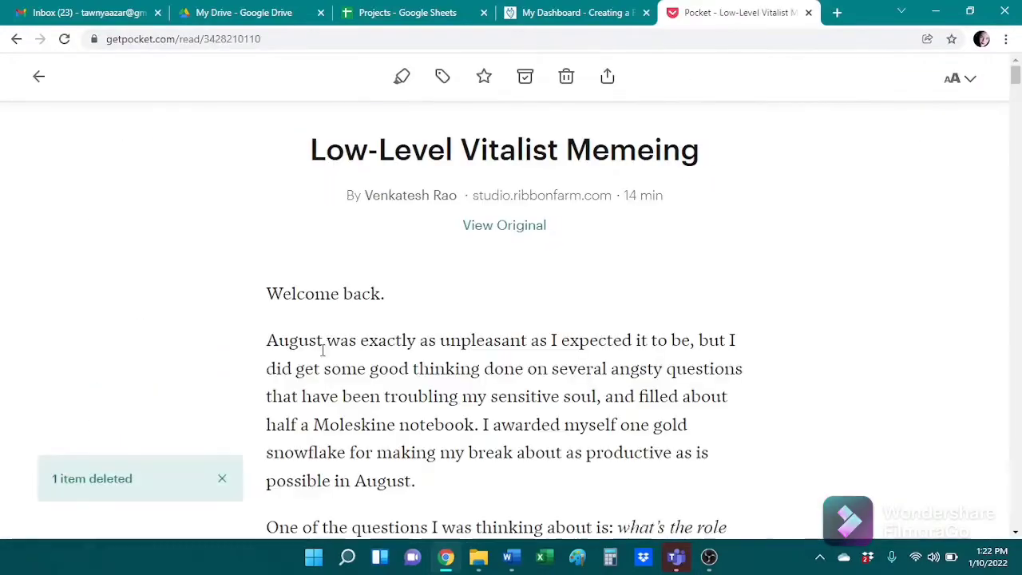
{"action": "scroll", "coordinate": [325, 345], "scroll_direction": "down", "scroll_amount": 5}
{"action": "key", "text": "o"}
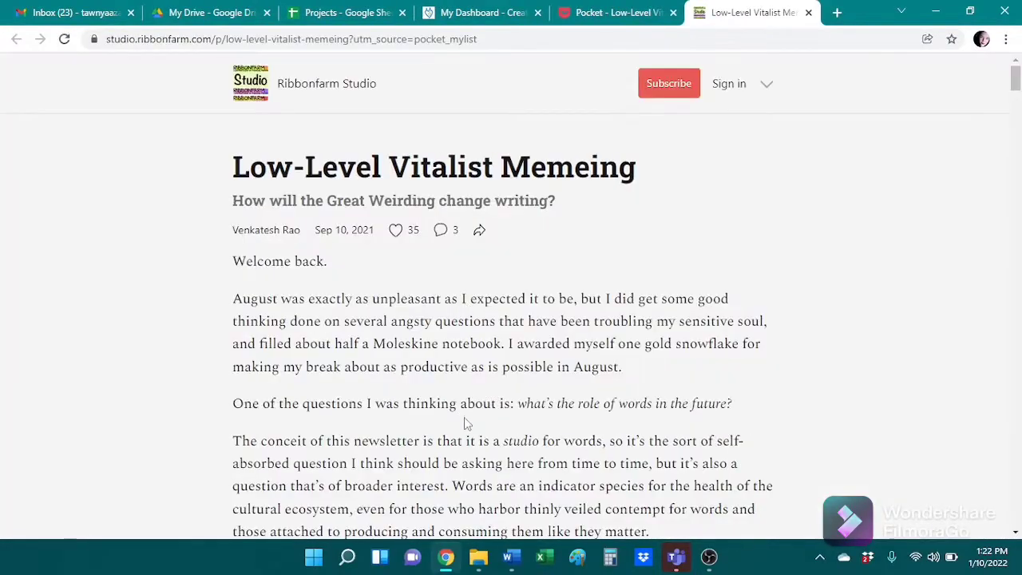
{"action": "scroll", "coordinate": [463, 422], "scroll_direction": "down", "scroll_amount": 12}
{"action": "scroll", "coordinate": [491, 421], "scroll_direction": "down", "scroll_amount": 8}
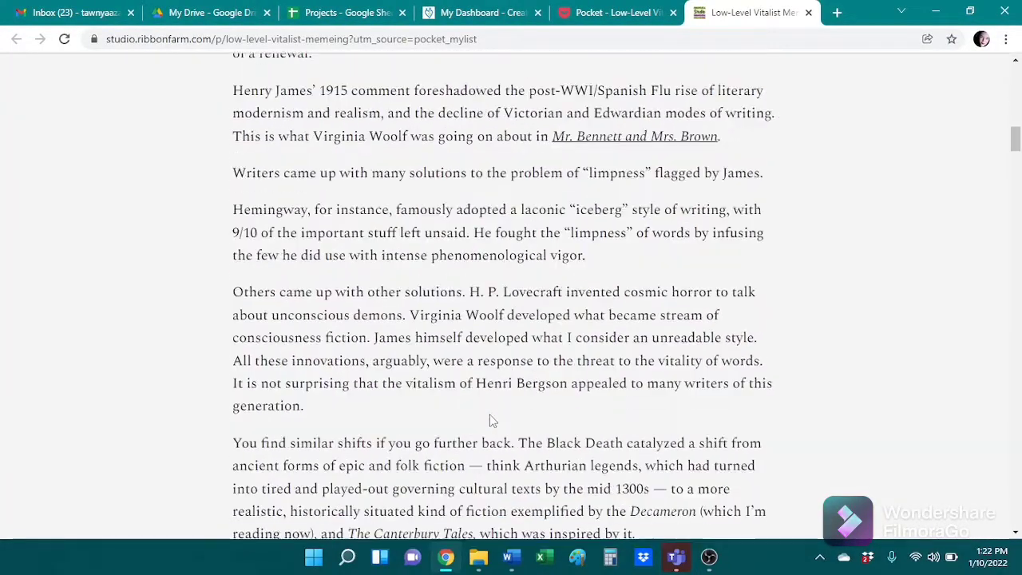
{"action": "scroll", "coordinate": [489, 423], "scroll_direction": "down", "scroll_amount": 4}
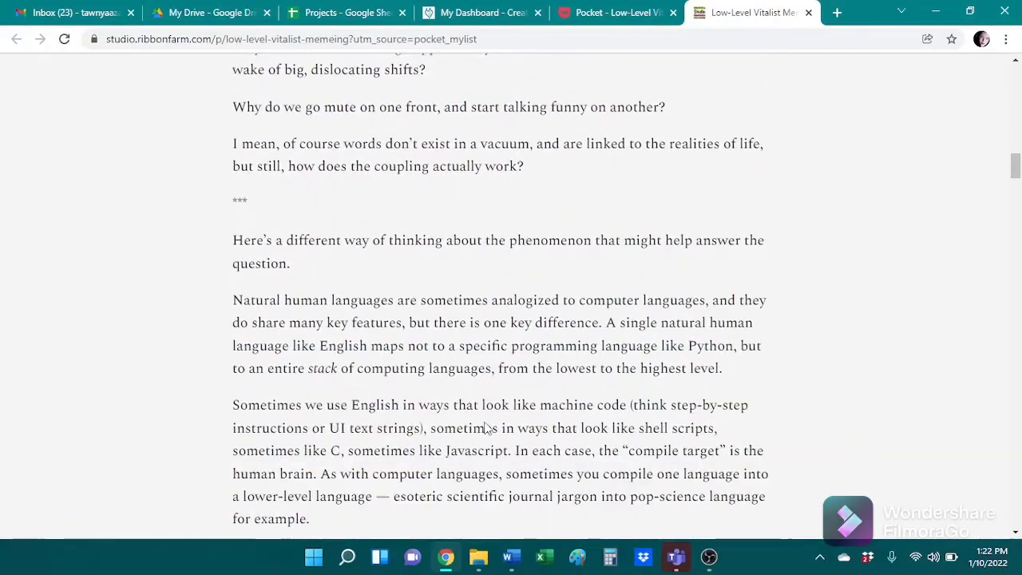
{"action": "scroll", "coordinate": [488, 428], "scroll_direction": "down", "scroll_amount": 2}
{"action": "scroll", "coordinate": [493, 350], "scroll_direction": "down", "scroll_amount": 17}
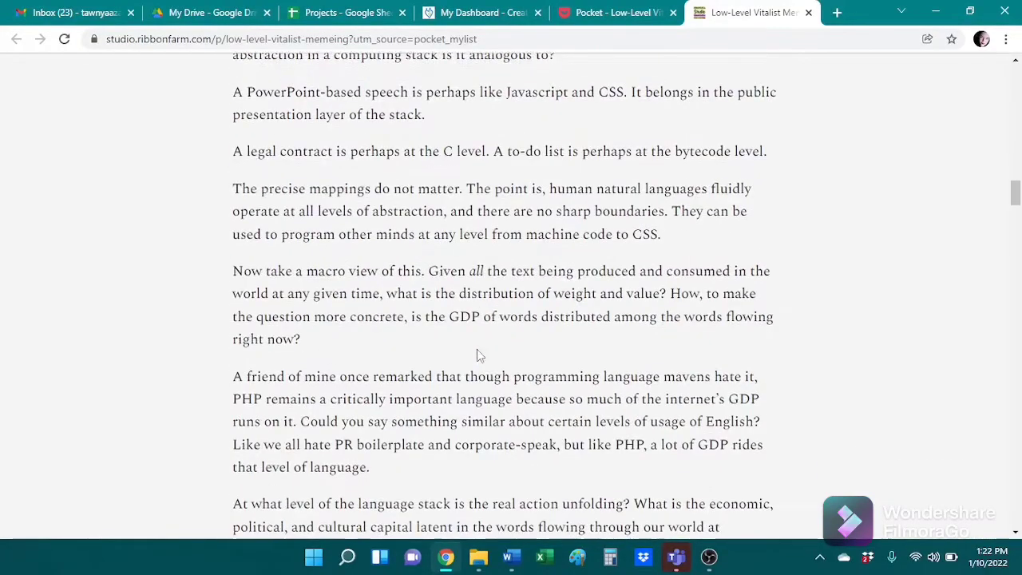
{"action": "scroll", "coordinate": [471, 351], "scroll_direction": "down", "scroll_amount": 3}
Step: Open the Ribbonfarm article in a new tab without the Pocket tracking suffix and copy its address
{"action": "left_click", "coordinate": [250, 46]}
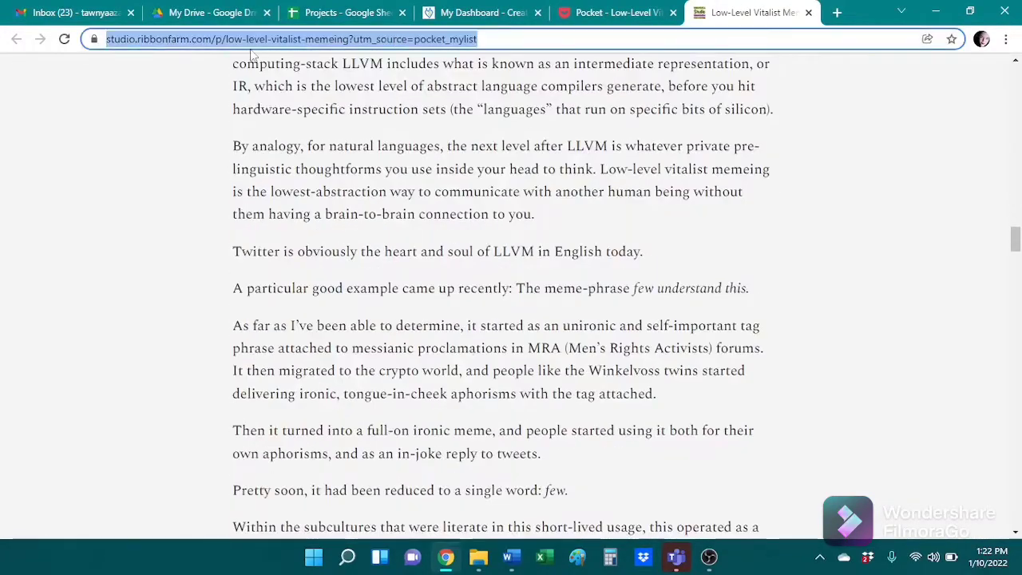
{"action": "key", "text": "Return"}
{"action": "left_click_drag", "start_coordinate": [668, 172], "coordinate": [837, 12]}
{"action": "left_click", "coordinate": [303, 264]}
{"action": "left_click", "coordinate": [241, 39]}
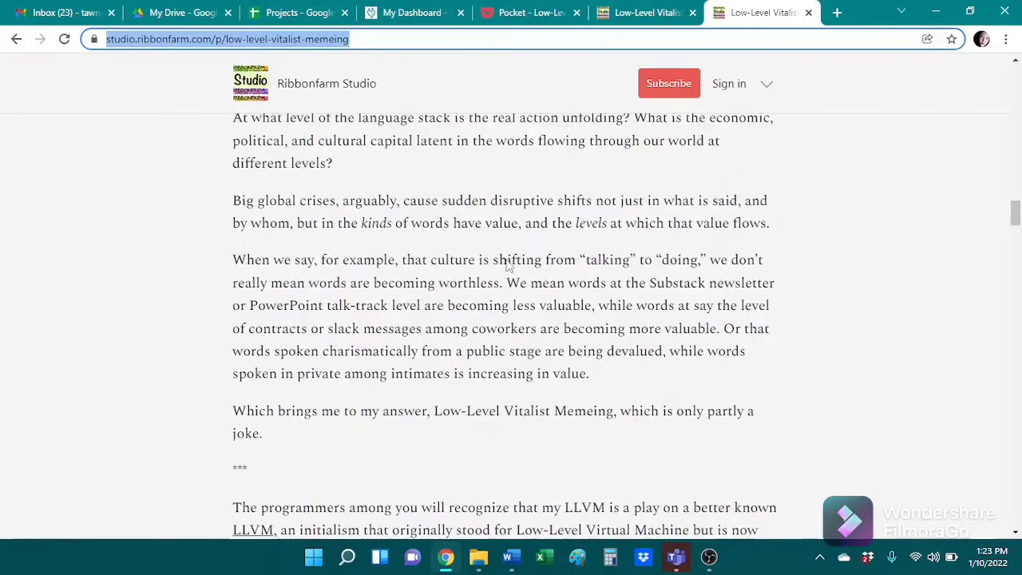
Step: Add the Ribbonfarm link as the first entry under TBR in the Composition section of the Word master bibliography
{"action": "left_click", "coordinate": [511, 557]}
{"action": "scroll", "coordinate": [1013, 147], "scroll_direction": "up", "scroll_amount": 5}
{"action": "left_click", "coordinate": [182, 301], "text": "ctrl"}
{"action": "left_click", "coordinate": [153, 265]}
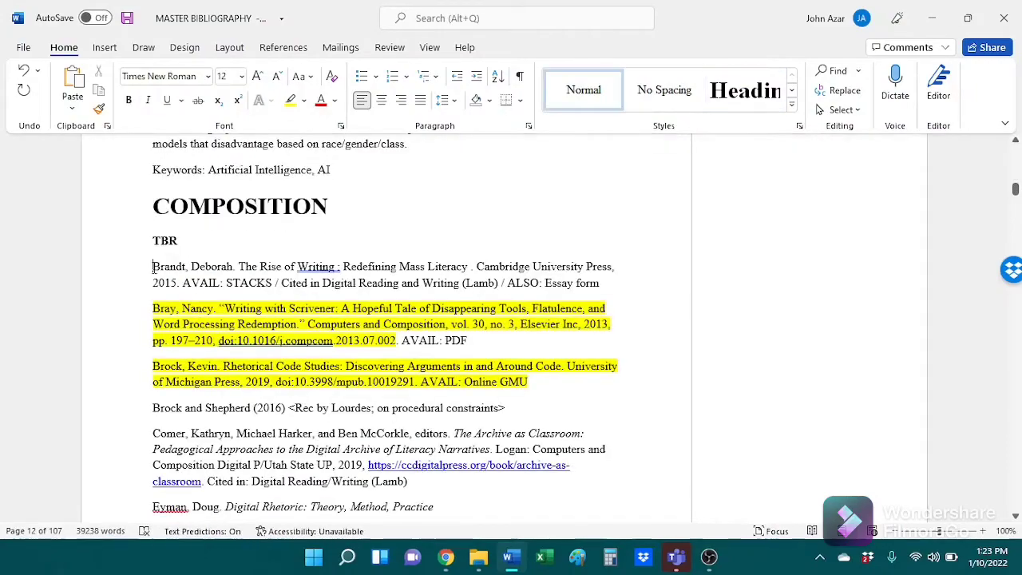
{"action": "key", "text": "ctrl+v"}
{"action": "key", "text": "Return"}
Step: Return to Chrome, close the Ribbonfarm tabs and delete "Low-Level Vitalist Memeing" from Pocket's My List
{"action": "key", "text": "alt+Tab"}
{"action": "left_click", "coordinate": [808, 13]}
{"action": "left_click", "coordinate": [808, 12]}
{"action": "left_click", "coordinate": [38, 76]}
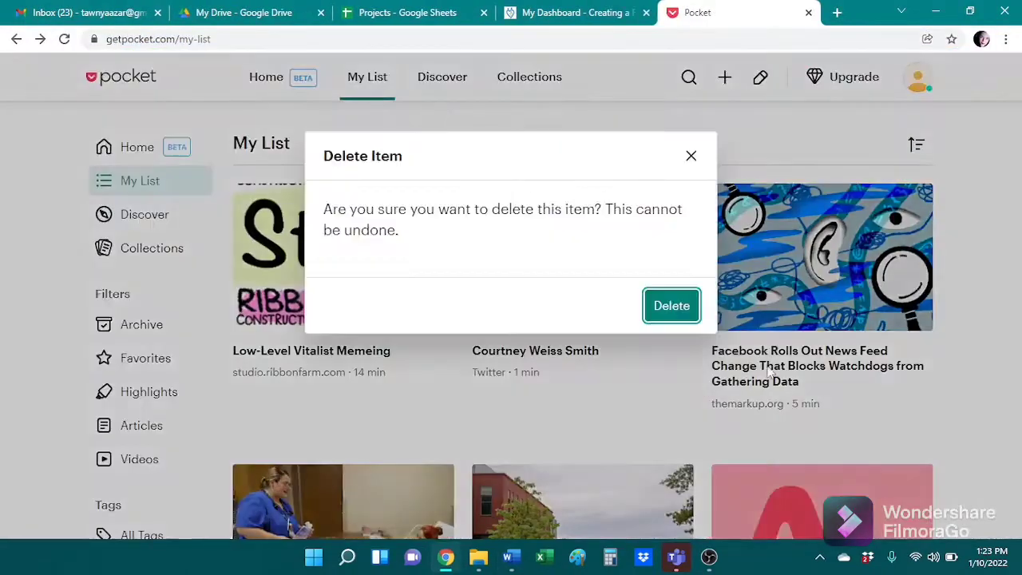
{"action": "left_click", "coordinate": [668, 303]}
Step: Open the saved tweet thread about literary history readings on Twitter and copy the link to the tweet
{"action": "left_click", "coordinate": [463, 365]}
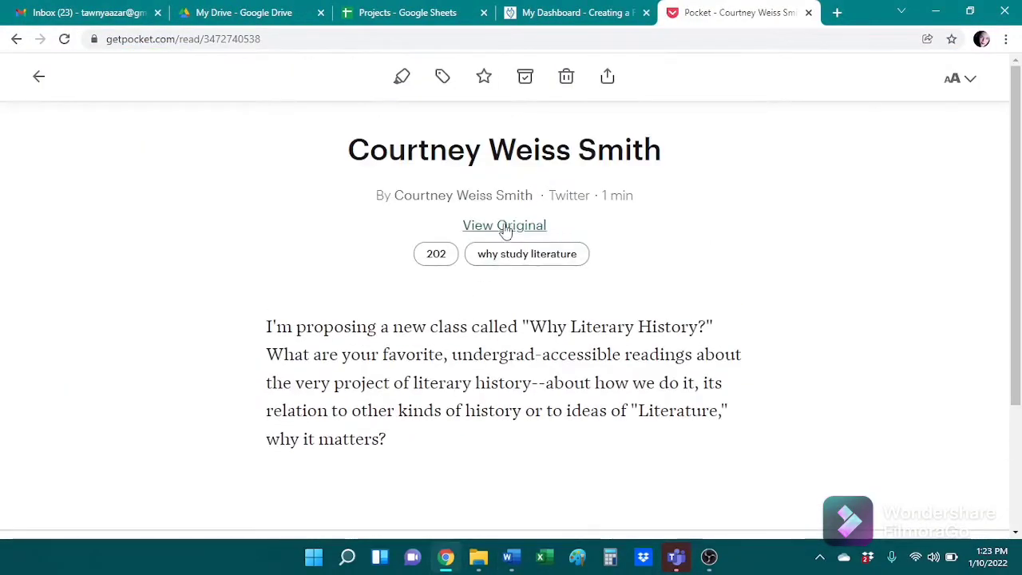
{"action": "left_click", "coordinate": [463, 227]}
{"action": "left_click", "coordinate": [285, 35]}
{"action": "left_click", "coordinate": [666, 104]}
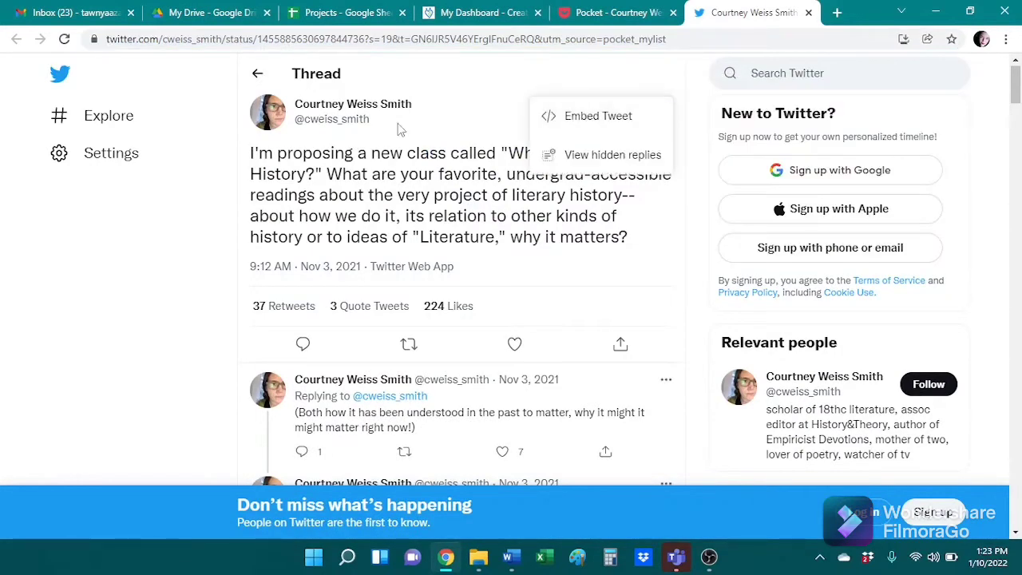
{"action": "left_click", "coordinate": [620, 343]}
{"action": "left_click", "coordinate": [540, 384]}
Step: Add "Literary History Readings (Tweet thread):" with the copied link under the first TBR entry in Word's Digital Literary Culture section
{"action": "left_click", "coordinate": [511, 556]}
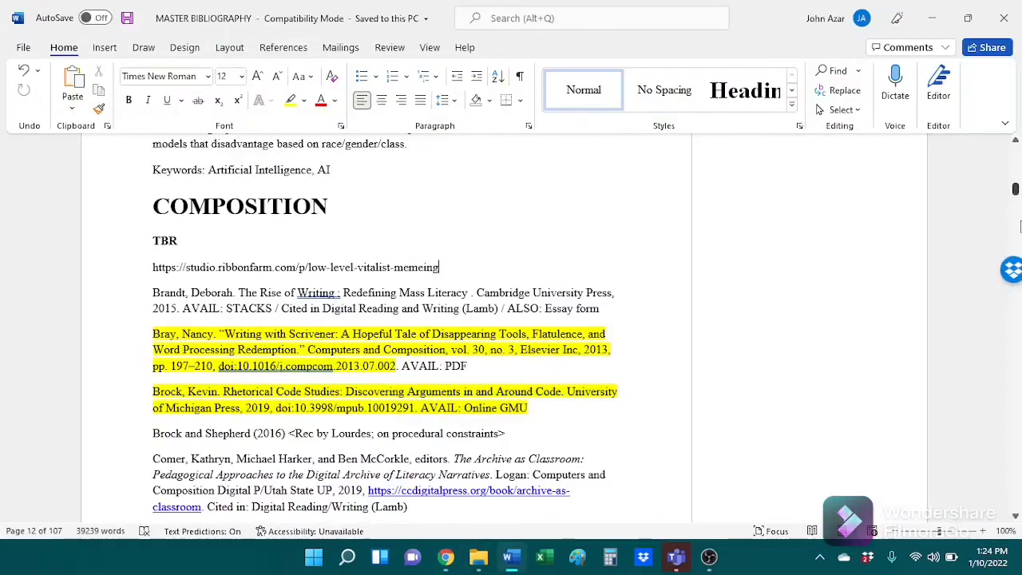
{"action": "key", "text": "ctrl+Home"}
{"action": "scroll", "coordinate": [239, 319], "scroll_direction": "down", "scroll_amount": 1}
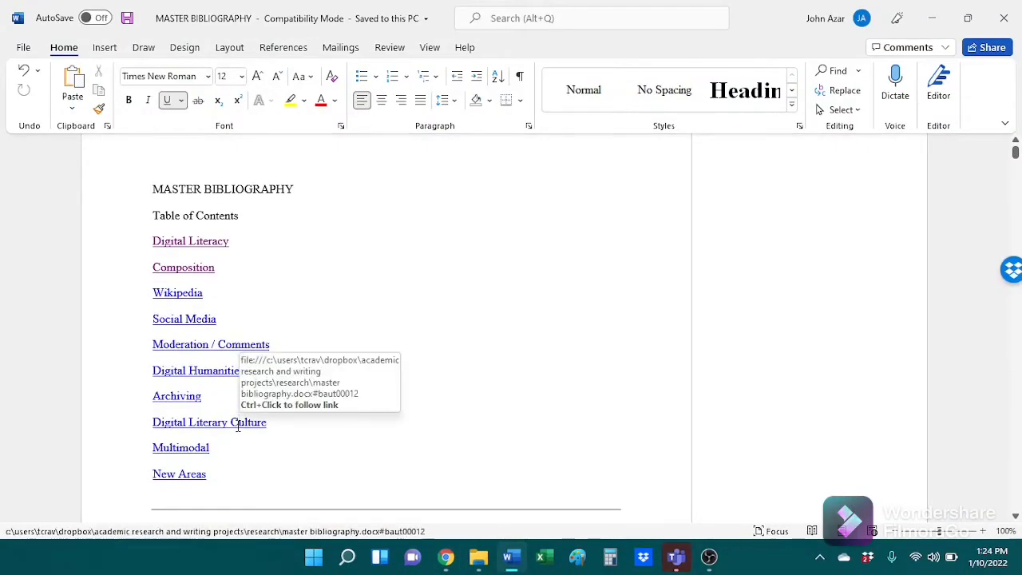
{"action": "left_click", "coordinate": [237, 423], "text": "ctrl"}
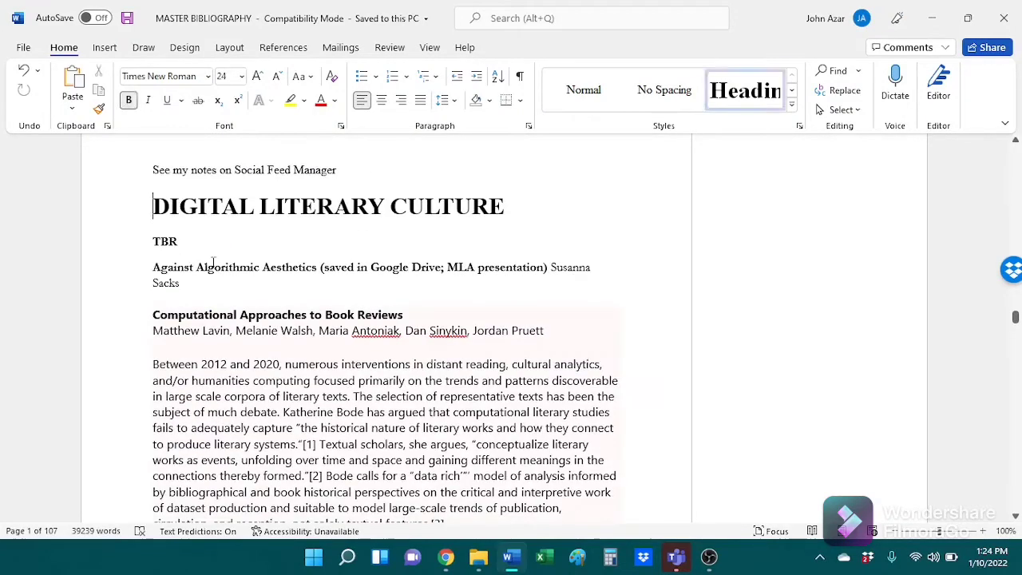
{"action": "left_click", "coordinate": [181, 283]}
{"action": "key", "text": "Return"}
{"action": "type", "text": "Literary History Readings (Tweet thread"}
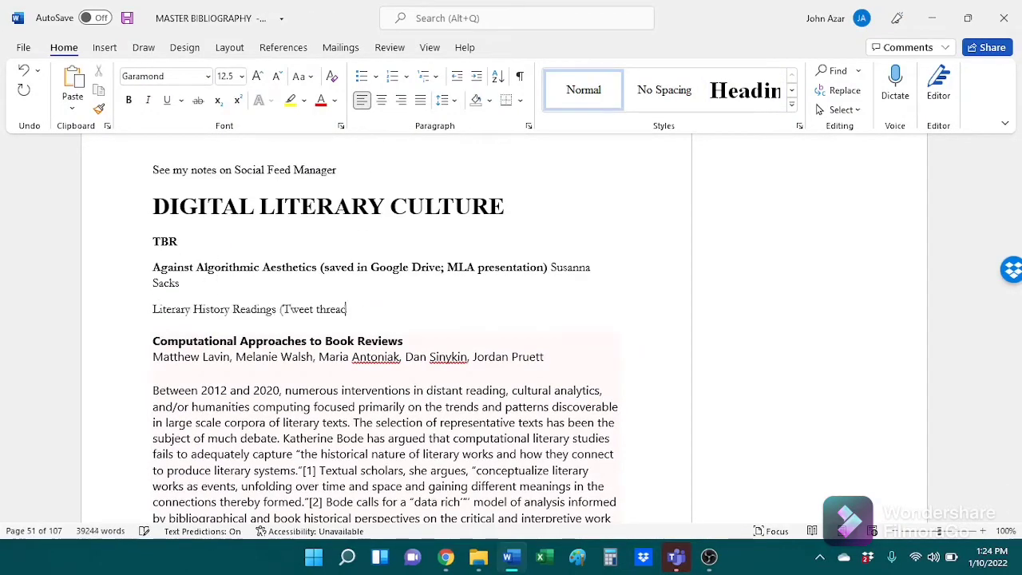
{"action": "type", "text": "):"}
{"action": "key", "text": "ctrl+v"}
Step: Return to Chrome, close the tweet thread and delete it from Pocket's My List
{"action": "key", "text": "alt+Tab"}
{"action": "key", "text": "ctrl+w"}
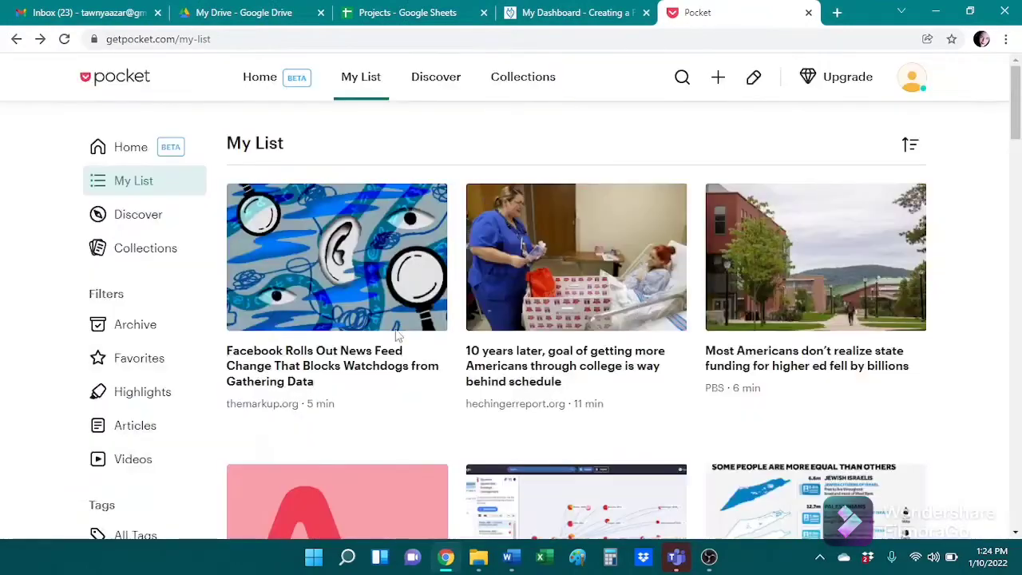
Step: Open the original Markup article about Facebook's News Feed change from My List and copy its web address
{"action": "left_click", "coordinate": [374, 365]}
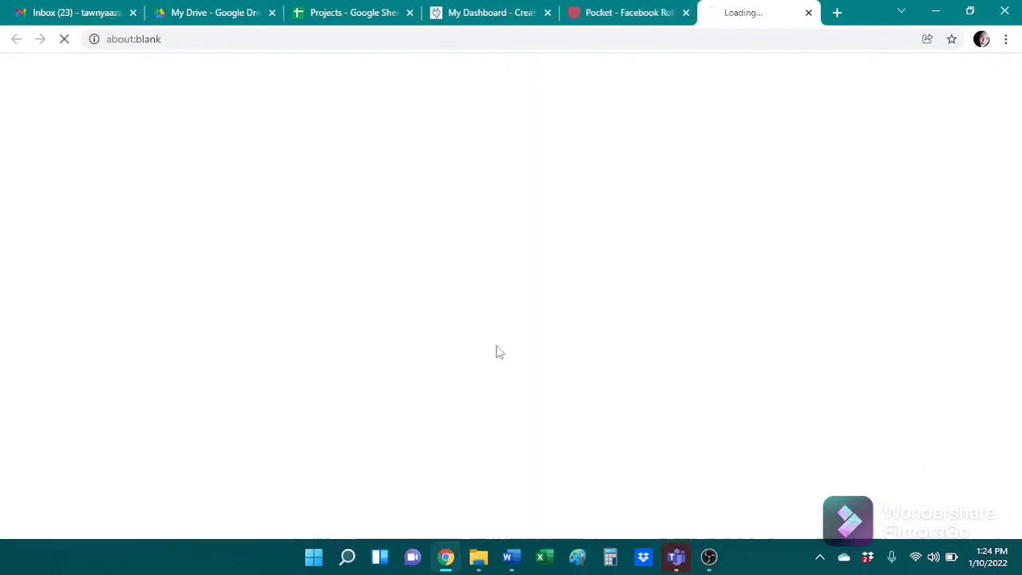
{"action": "scroll", "coordinate": [439, 245], "scroll_direction": "down", "scroll_amount": 10}
{"action": "scroll", "coordinate": [439, 252], "scroll_direction": "up", "scroll_amount": 10}
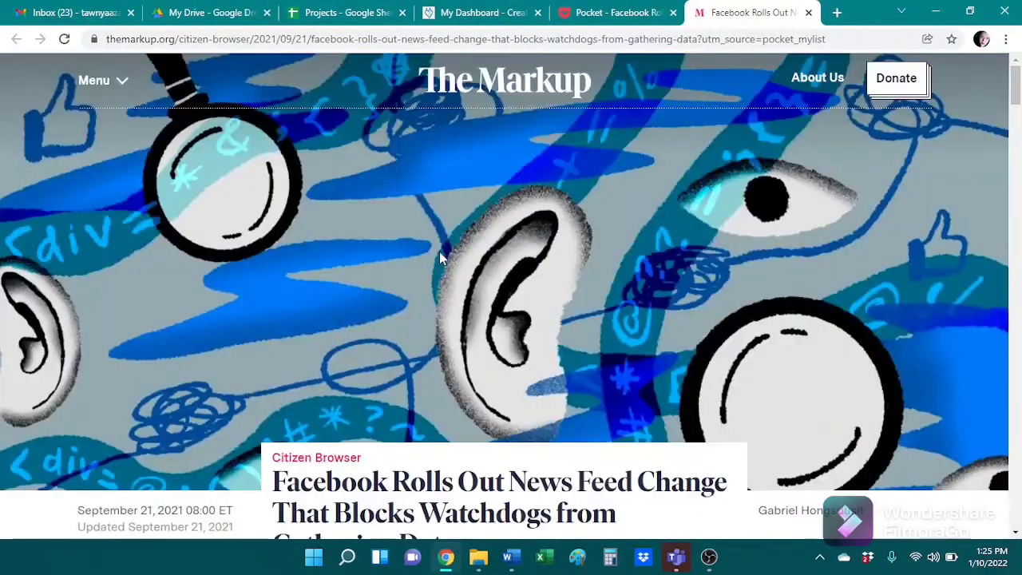
{"action": "scroll", "coordinate": [439, 251], "scroll_direction": "down", "scroll_amount": 4}
{"action": "left_click", "coordinate": [116, 437]}
Step: Add "Facebook blocks watchdogs from gathering data news alert:" with the Markup link at the start of Word's Digital Literacy TBR list
{"action": "left_click", "coordinate": [511, 556]}
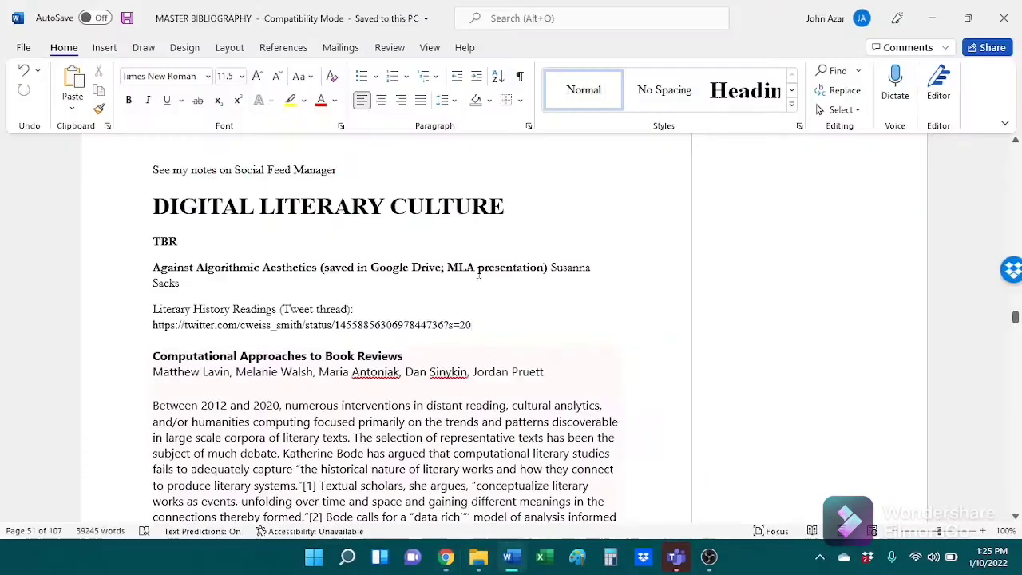
{"action": "key", "text": "ctrl+Home"}
{"action": "left_click", "coordinate": [190, 276], "text": "ctrl"}
{"action": "left_click", "coordinate": [260, 242]}
{"action": "key", "text": "Return"}
{"action": "type", "text": "Facebook"}
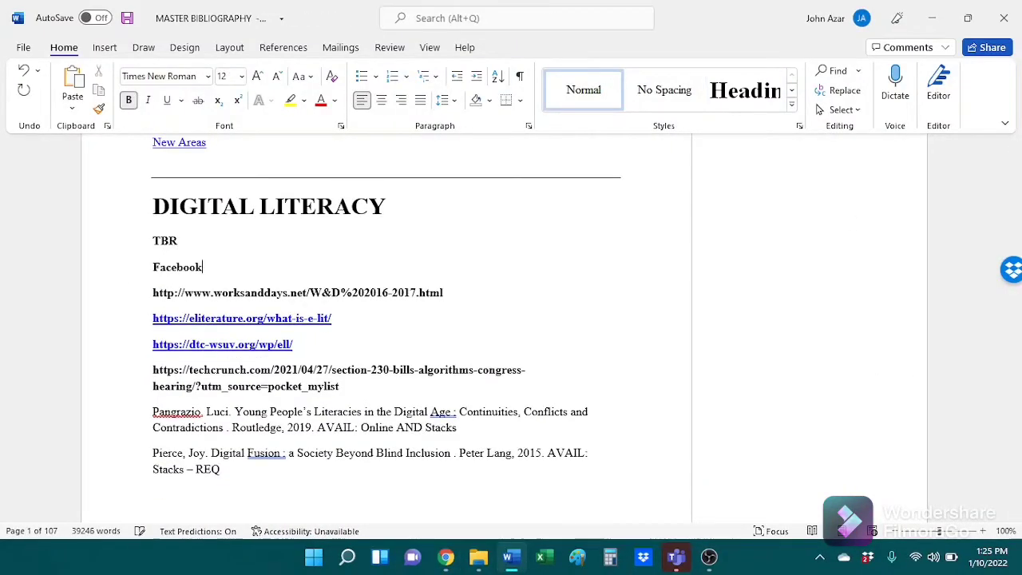
{"action": "type", "text": " blocks watchdogs from gathering data news alert:"}
{"action": "key", "text": "ctrl+v"}
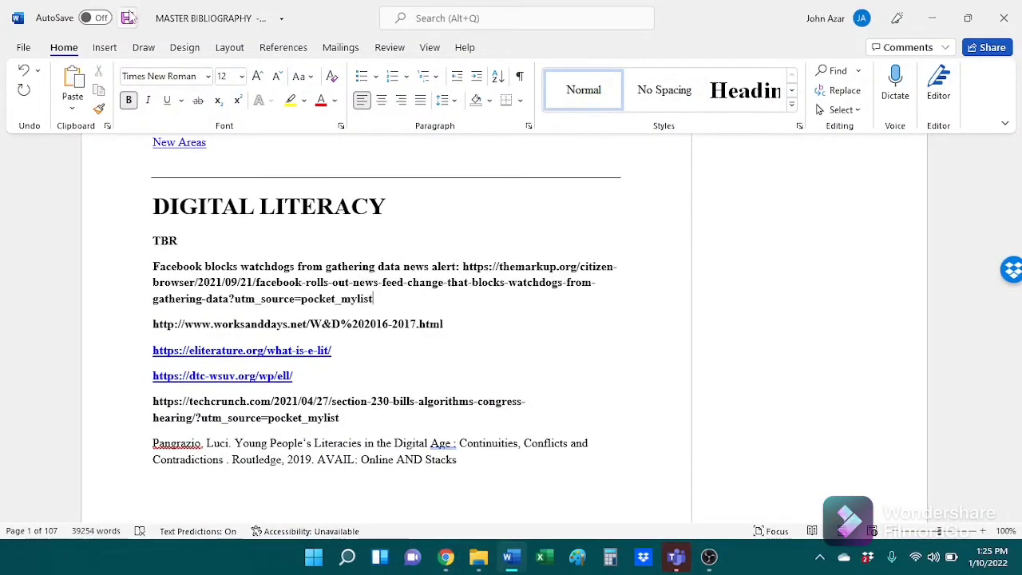
Step: Return to Chrome, close the Markup article and delete it from Pocket's My List
{"action": "key", "text": "alt+Tab"}
{"action": "key", "text": "ctrl+w"}
{"action": "left_click", "coordinate": [604, 328]}
{"action": "key", "text": "Return"}
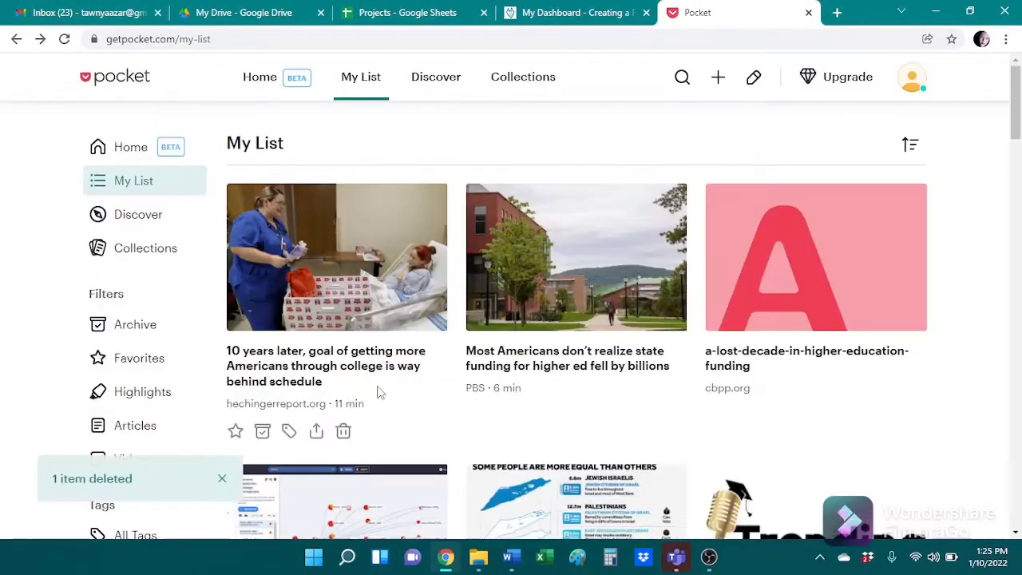
Step: Delete the article "10 years later, goal of getting more Americans through college is way behind schedule" from My List
{"action": "left_click", "coordinate": [555, 329]}
{"action": "key", "text": "Escape"}
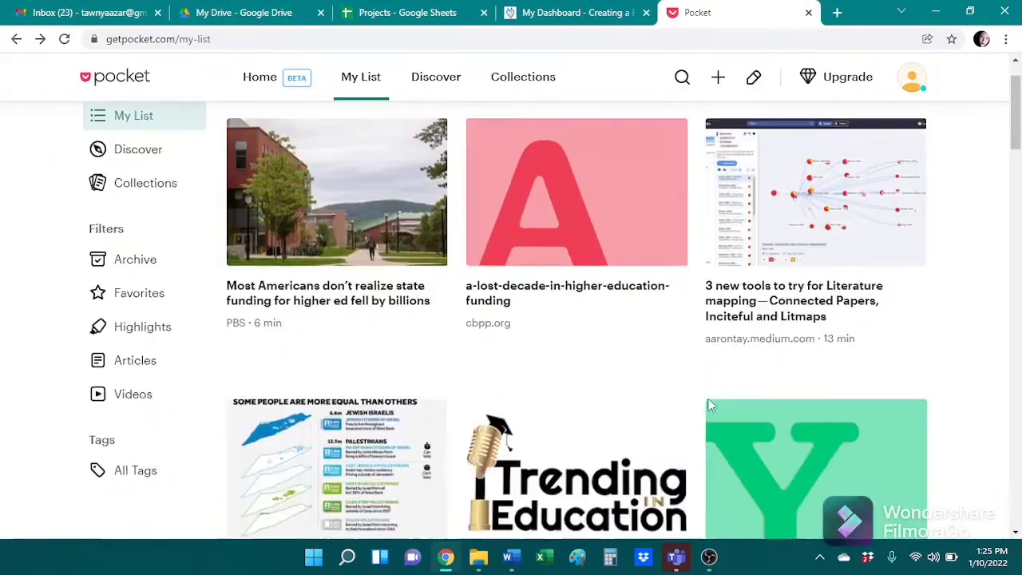
{"action": "scroll", "coordinate": [899, 338], "scroll_direction": "down", "scroll_amount": 3}
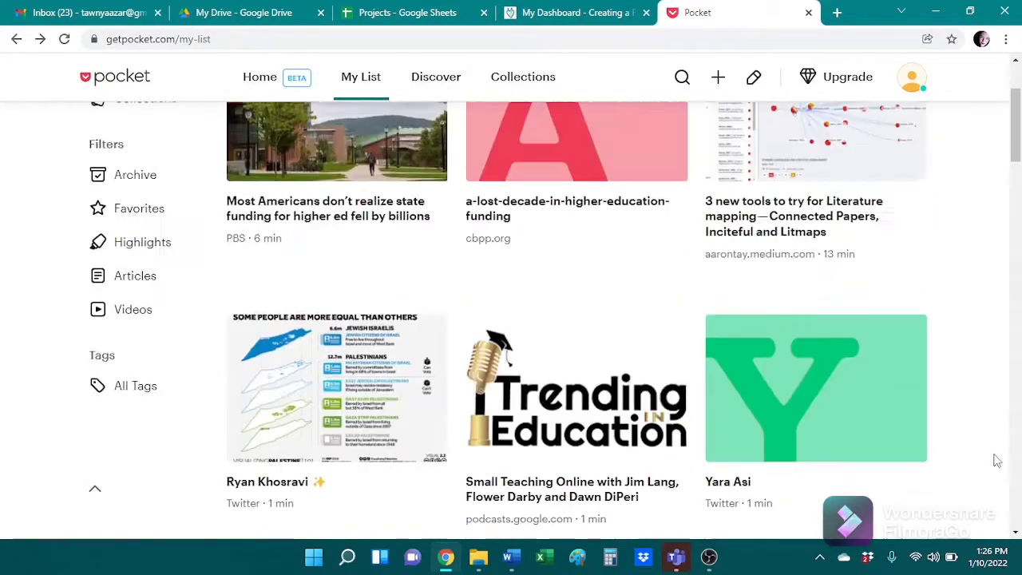
Step: Close the Pocket tab and open Google Keep in a new Chrome tab
{"action": "scroll", "coordinate": [992, 359], "scroll_direction": "up", "scroll_amount": 3}
{"action": "mouse_move", "coordinate": [911, 437]}
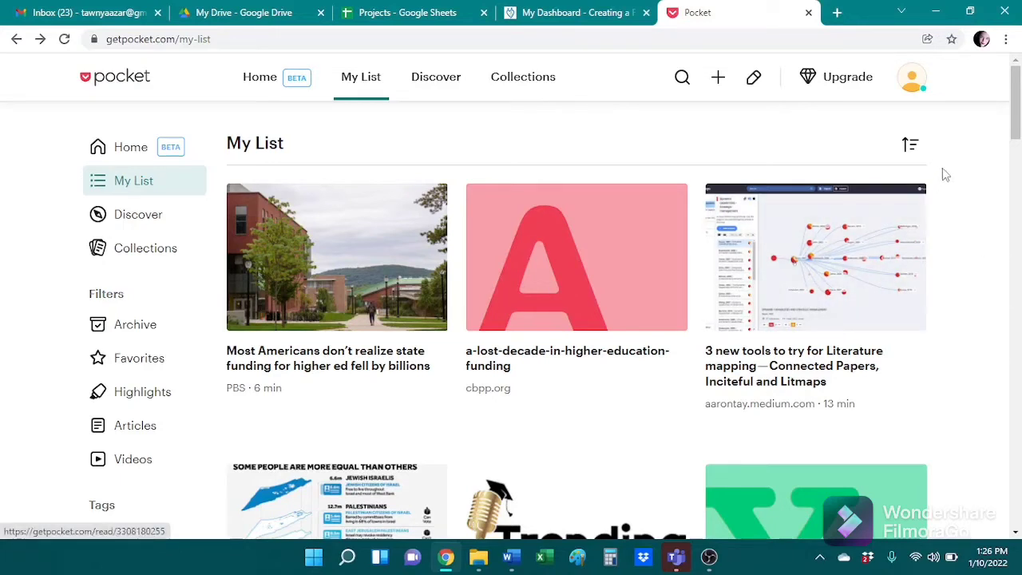
{"action": "left_click", "coordinate": [807, 12]}
{"action": "left_click", "coordinate": [738, 15]}
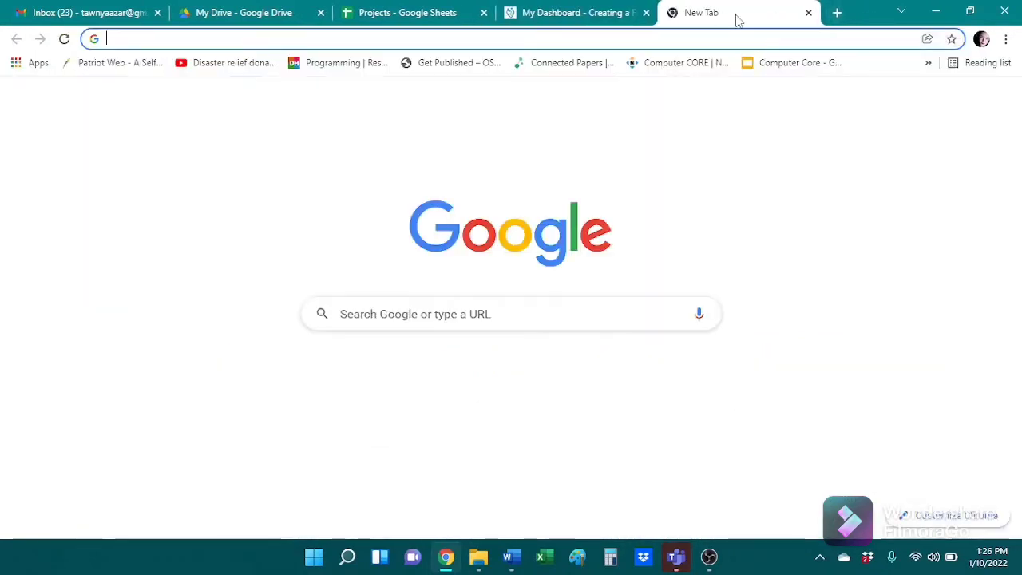
{"action": "type", "text": "keep"}
{"action": "key", "text": "Return"}
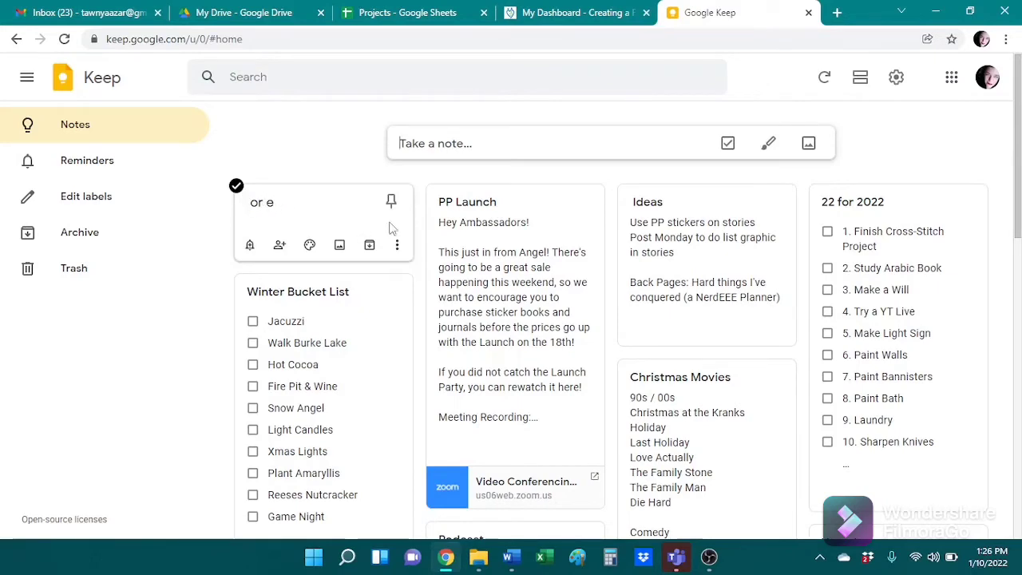
Step: Delete the "or e" note and the Ideas note from Google Keep
{"action": "left_click", "coordinate": [399, 247]}
{"action": "left_click", "coordinate": [416, 276]}
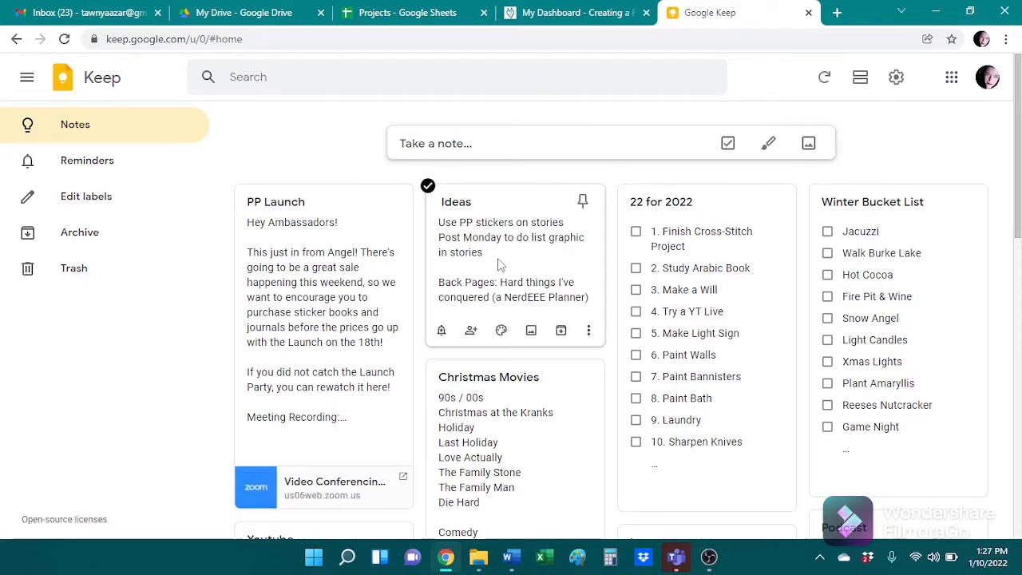
{"action": "left_click", "coordinate": [588, 330]}
{"action": "left_click", "coordinate": [611, 358]}
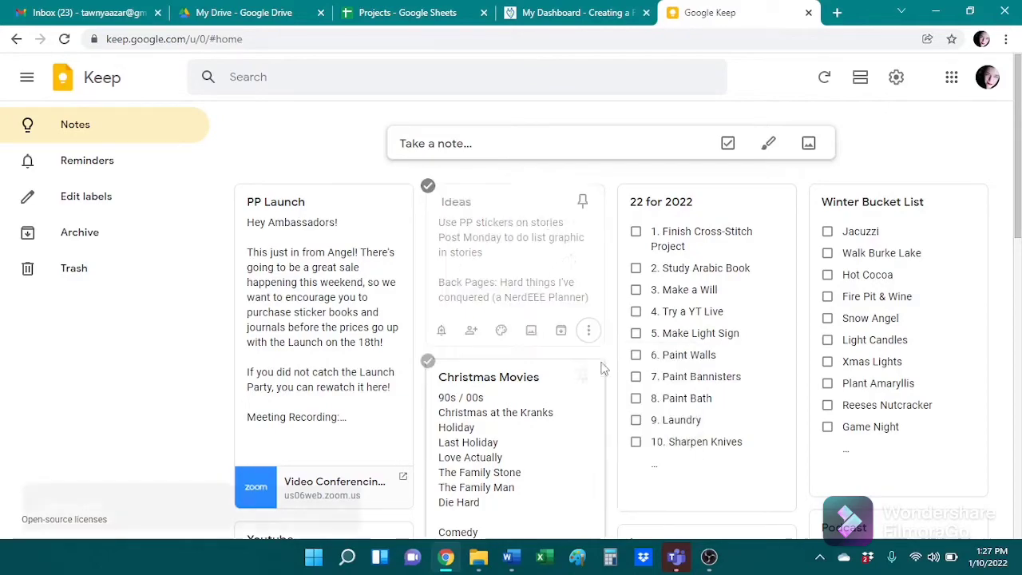
Step: Look through the remaining Keep notes for items that still need processing, and return to the first notes
{"action": "scroll", "coordinate": [950, 276], "scroll_direction": "down", "scroll_amount": 4}
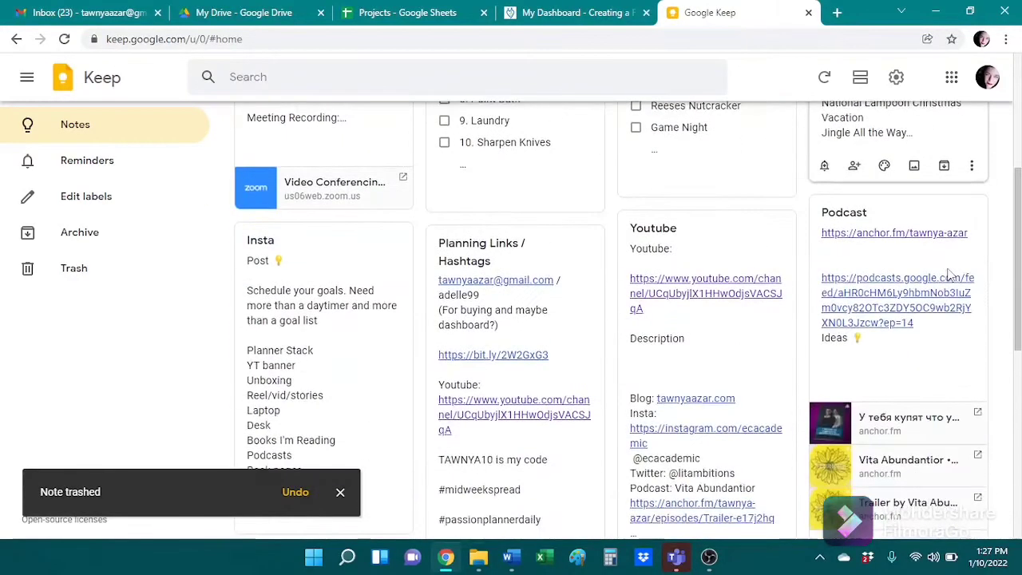
{"action": "scroll", "coordinate": [950, 275], "scroll_direction": "down", "scroll_amount": 8}
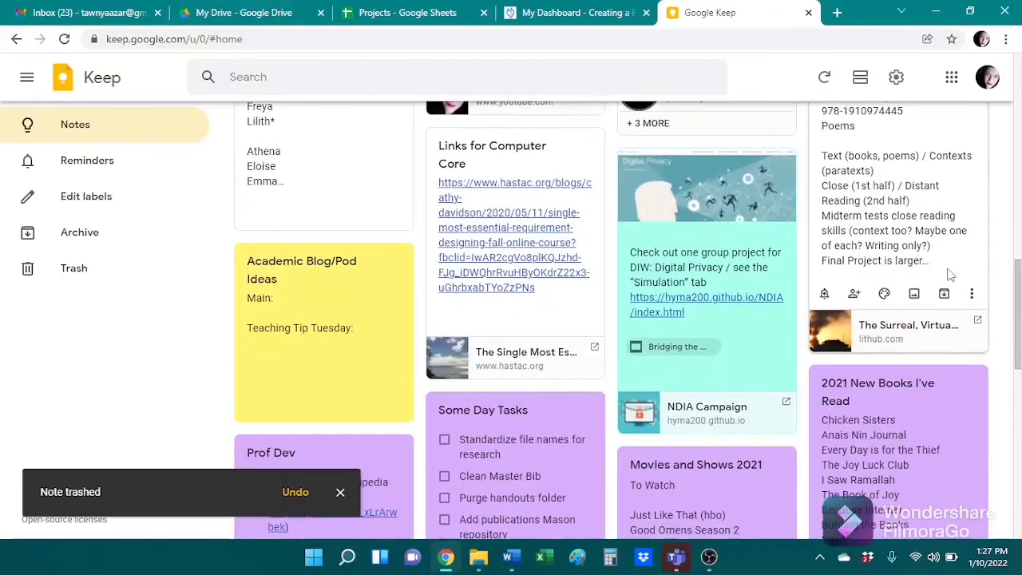
{"action": "scroll", "coordinate": [950, 275], "scroll_direction": "down", "scroll_amount": 7}
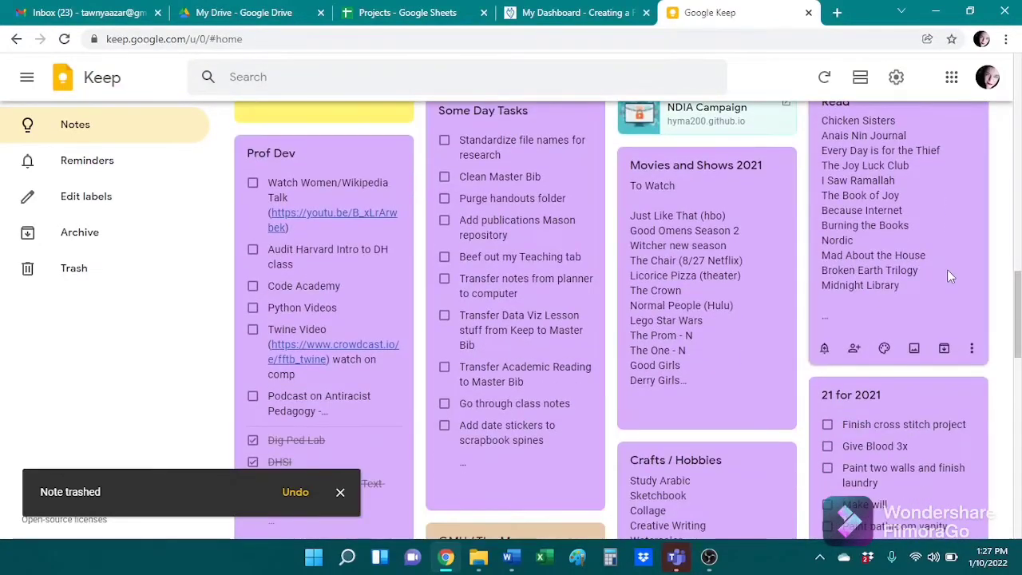
{"action": "scroll", "coordinate": [946, 271], "scroll_direction": "down", "scroll_amount": 4}
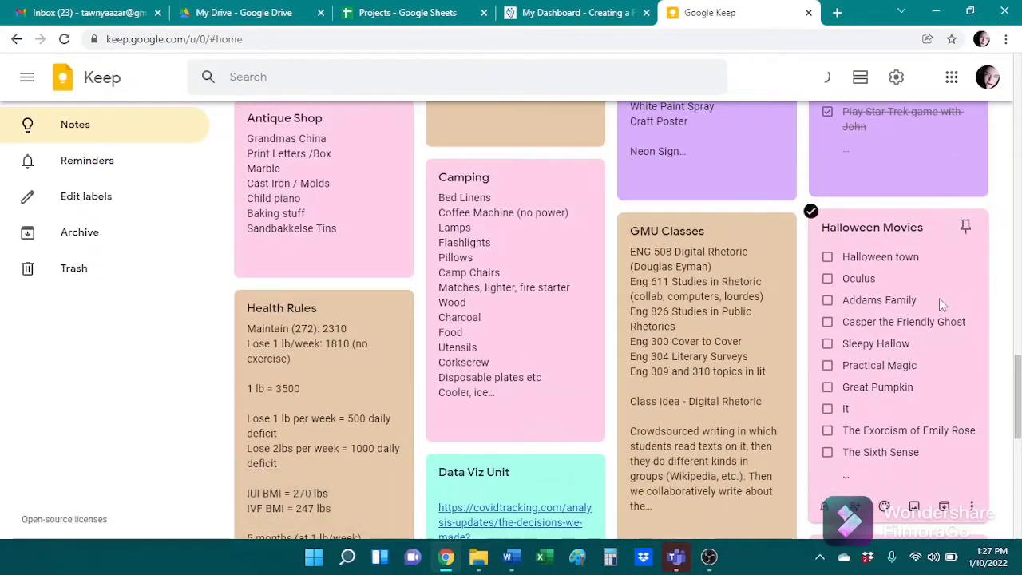
{"action": "scroll", "coordinate": [942, 292], "scroll_direction": "down", "scroll_amount": 6}
{"action": "scroll", "coordinate": [926, 303], "scroll_direction": "up", "scroll_amount": 11}
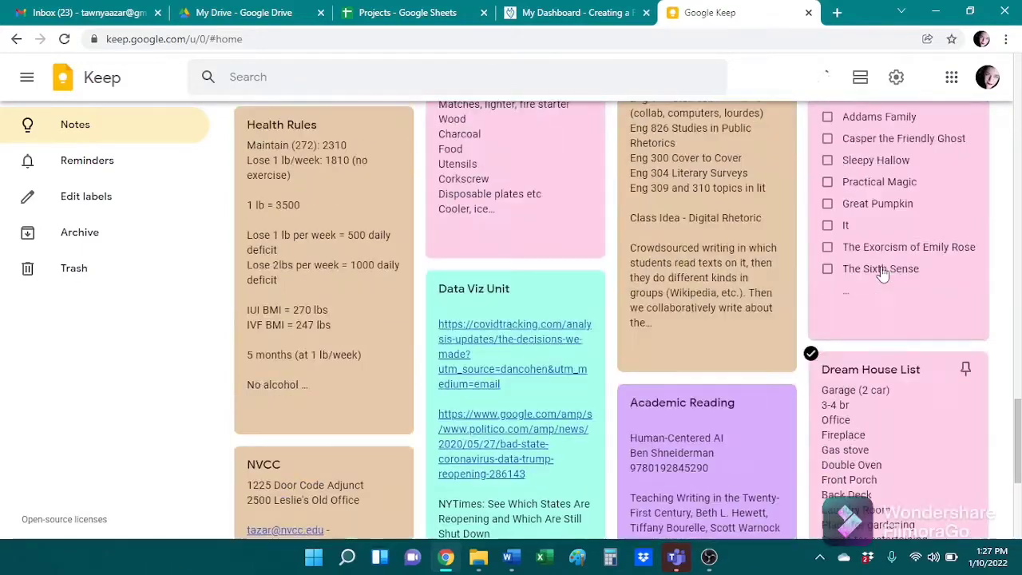
{"action": "scroll", "coordinate": [880, 268], "scroll_direction": "up", "scroll_amount": 15}
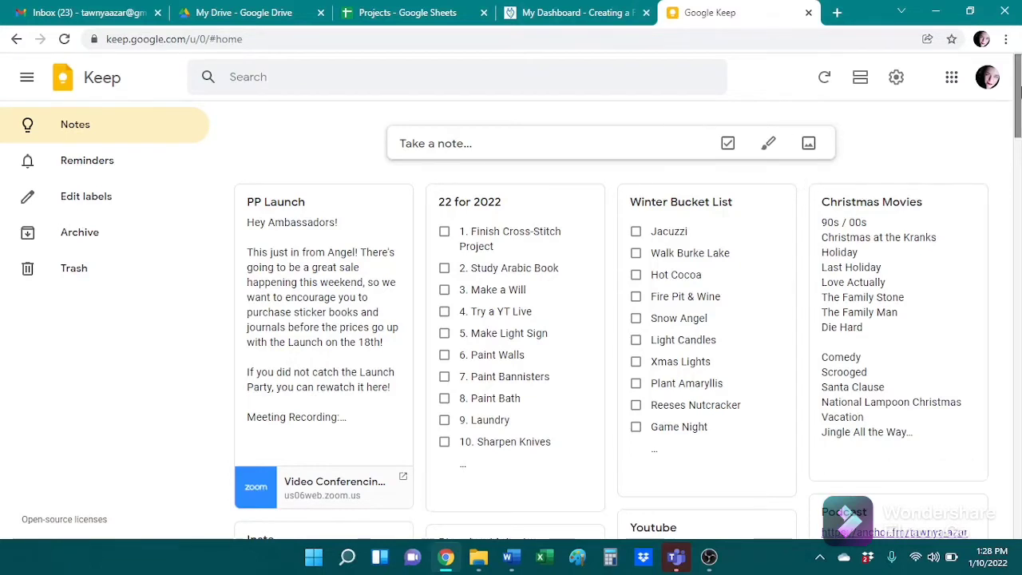
Step: Open Chrome's options for clearing browsing data to review them, and close the settings page
{"action": "left_click", "coordinate": [1006, 40]}
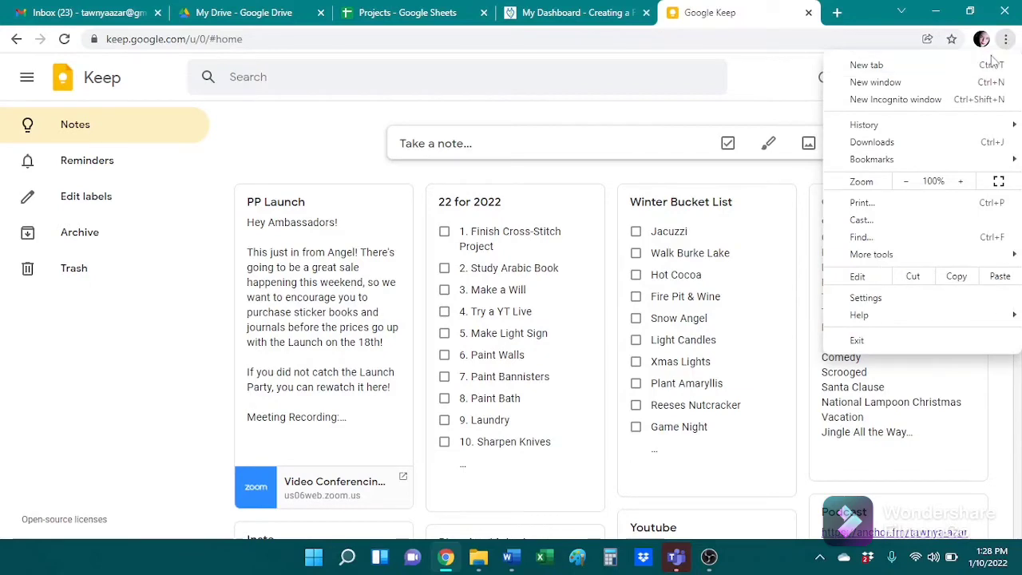
{"action": "mouse_move", "coordinate": [906, 254]}
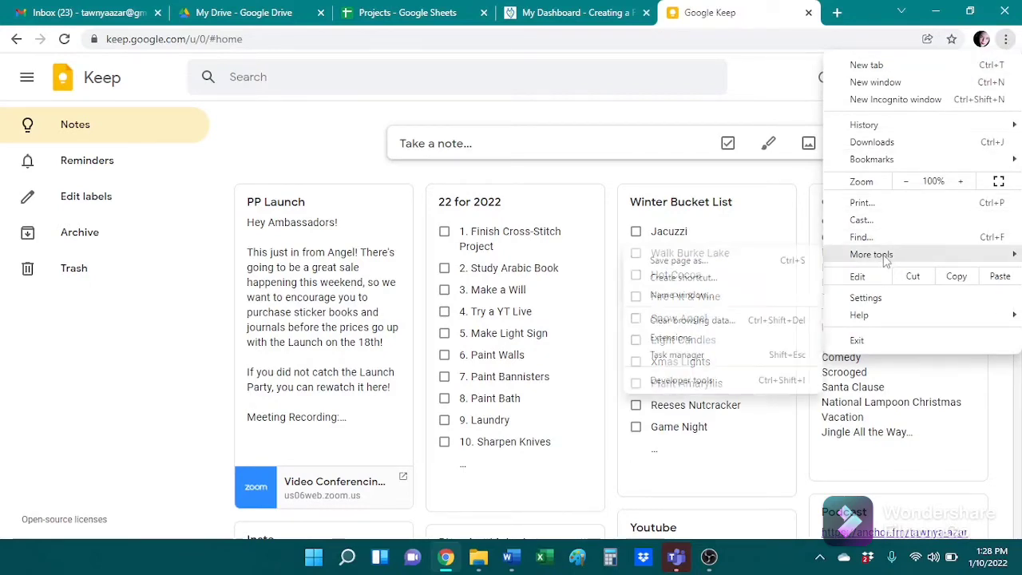
{"action": "left_click", "coordinate": [687, 322]}
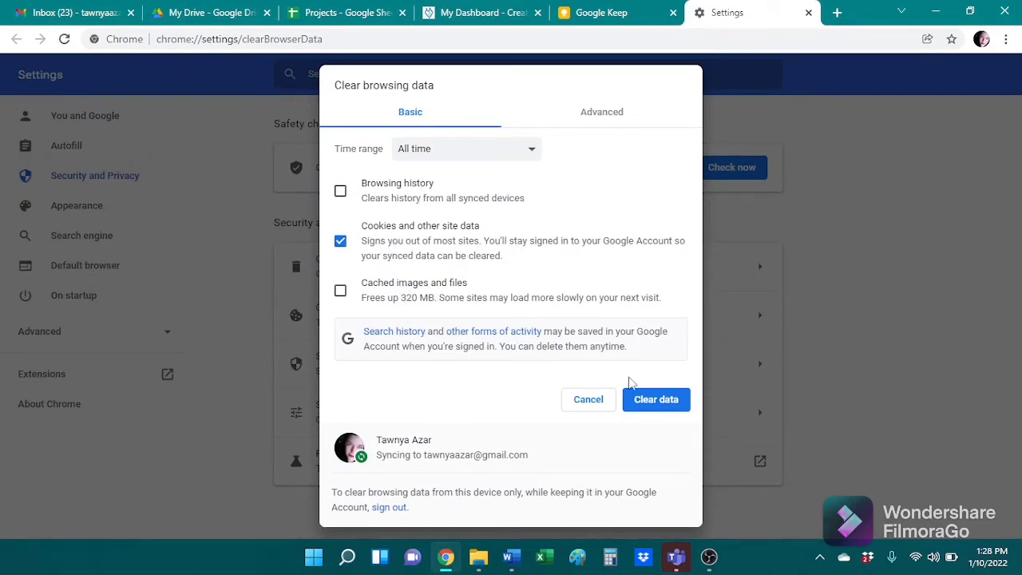
{"action": "left_click", "coordinate": [808, 13]}
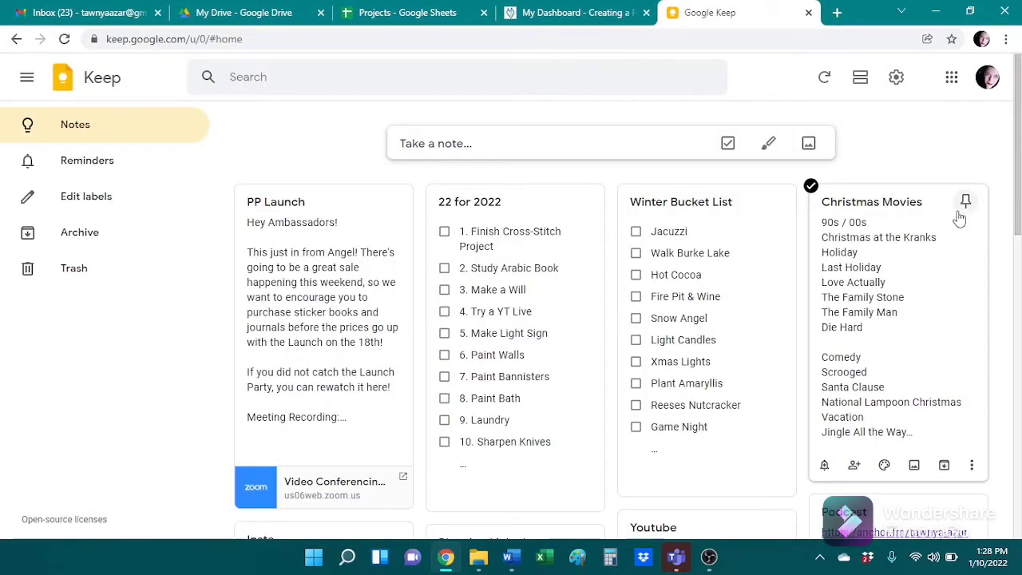
Step: Open the 6:08 AM no-subject e-mail in Gmail, examine its attached Work Cited screenshot, and mark the e-mail as unread
{"action": "left_click", "coordinate": [70, 8]}
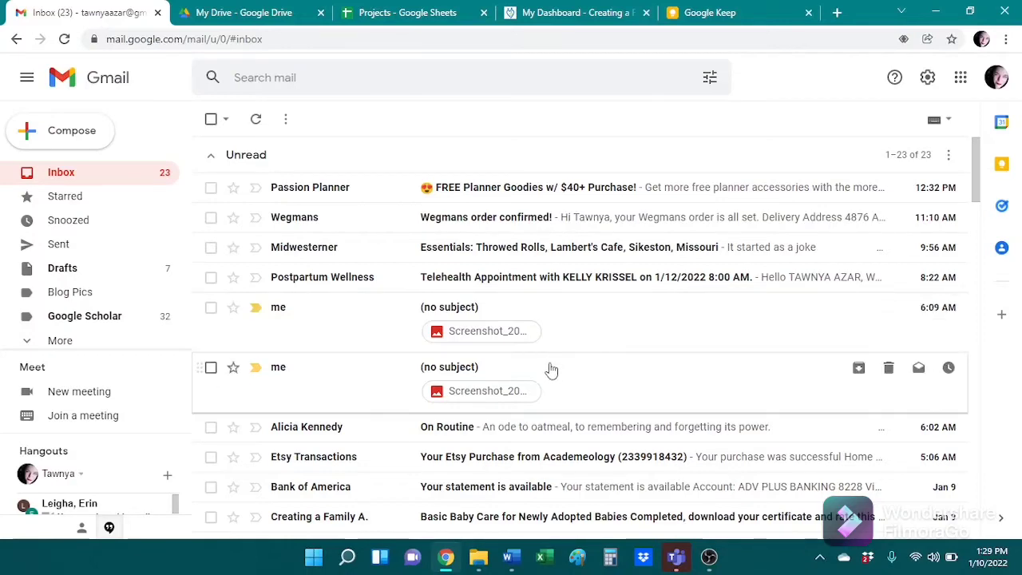
{"action": "left_click", "coordinate": [460, 370]}
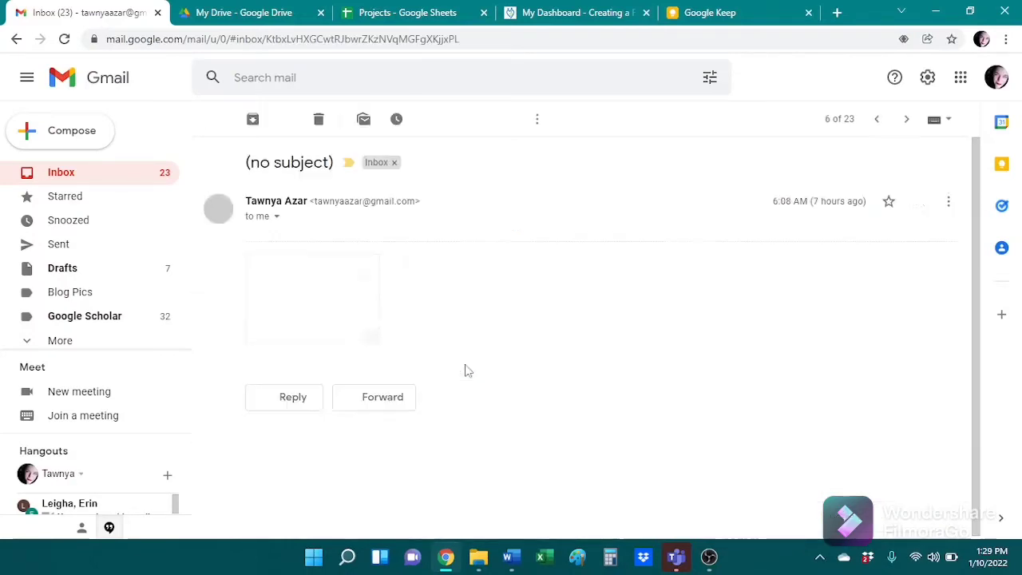
{"action": "left_click", "coordinate": [317, 273]}
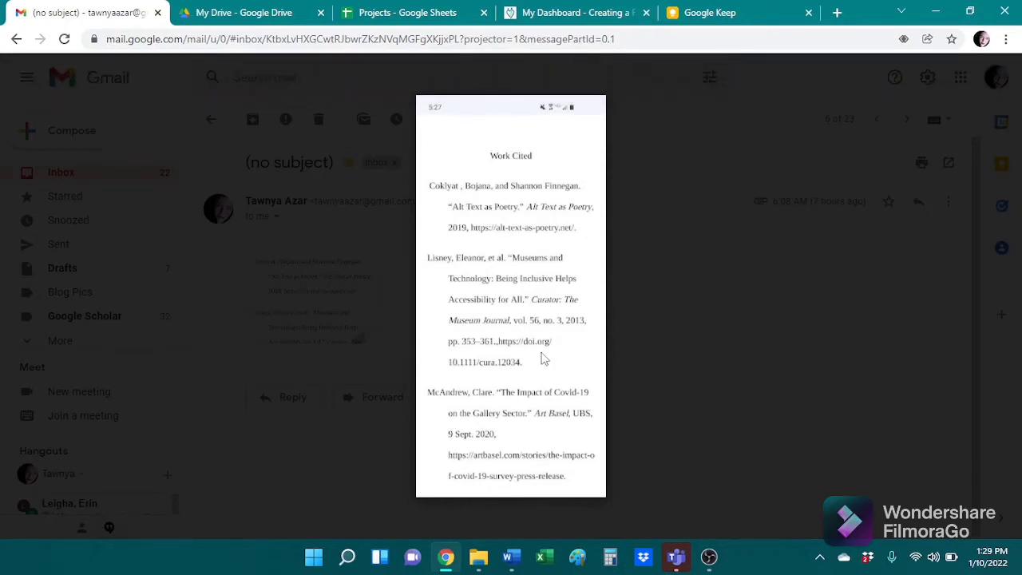
{"action": "left_click_drag", "start_coordinate": [527, 370], "coordinate": [506, 335]}
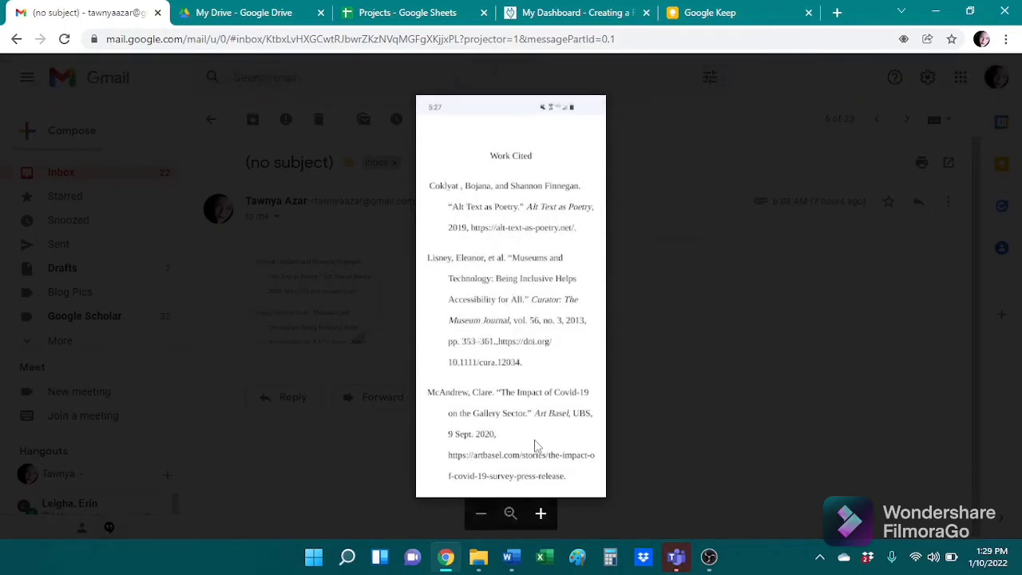
{"action": "left_click", "coordinate": [726, 373]}
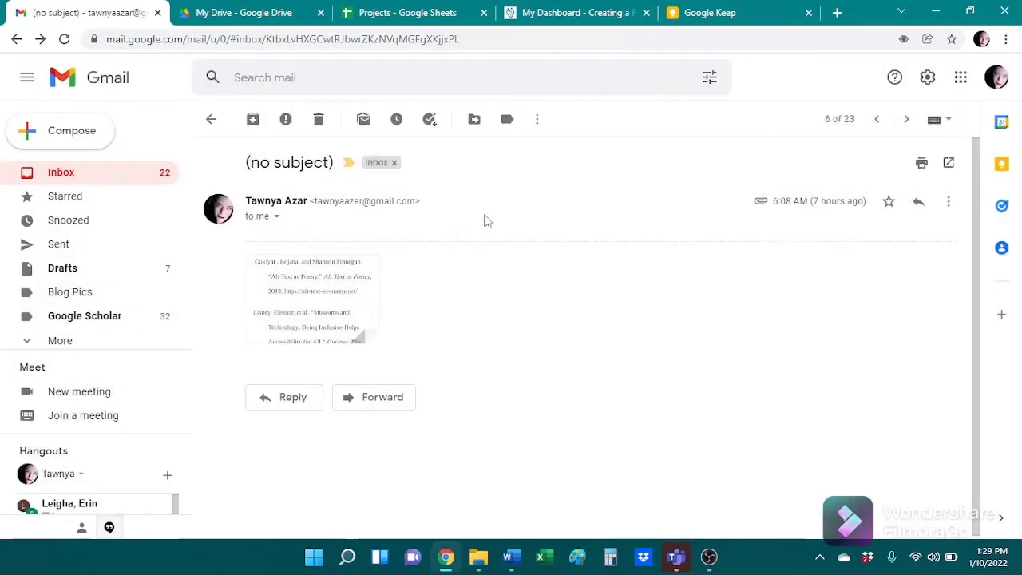
{"action": "left_click", "coordinate": [365, 119]}
Step: View the tweet screenshot in the 6:09 AM e-mail, and insert a blank line under the Digital Literary Culture TBR heading in Word's master bibliography
{"action": "left_click", "coordinate": [449, 308]}
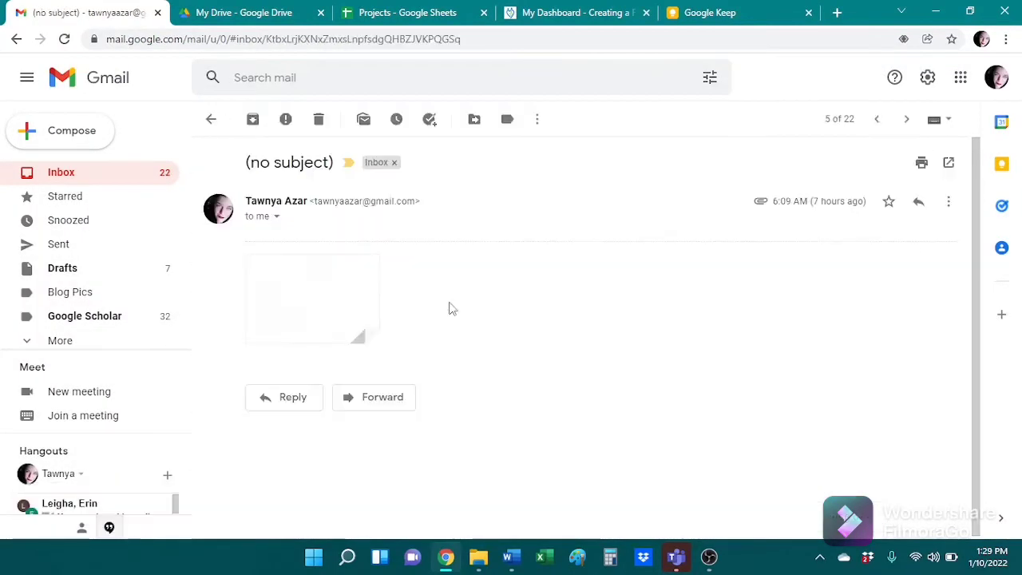
{"action": "left_click", "coordinate": [309, 288]}
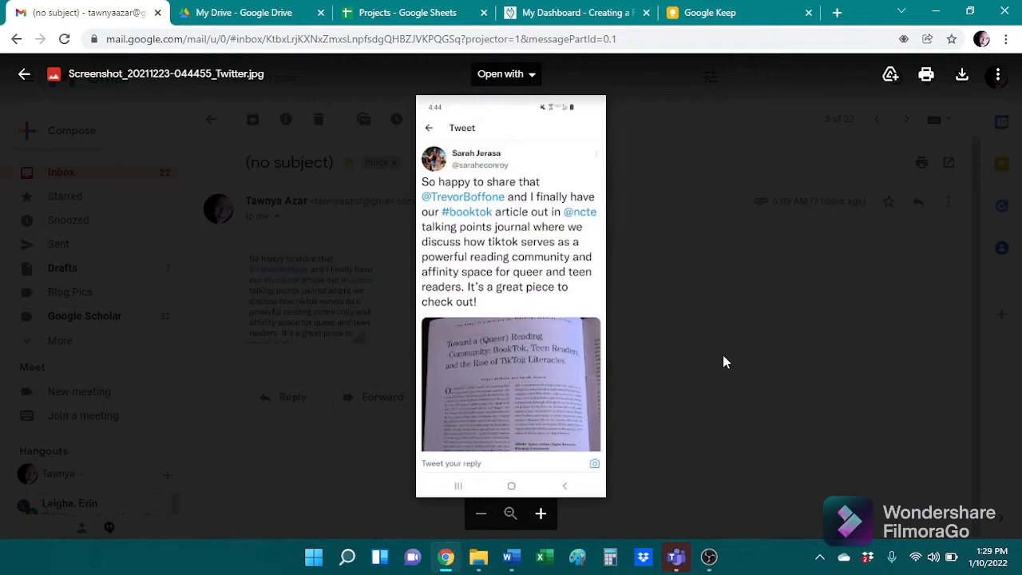
{"action": "left_click", "coordinate": [511, 557]}
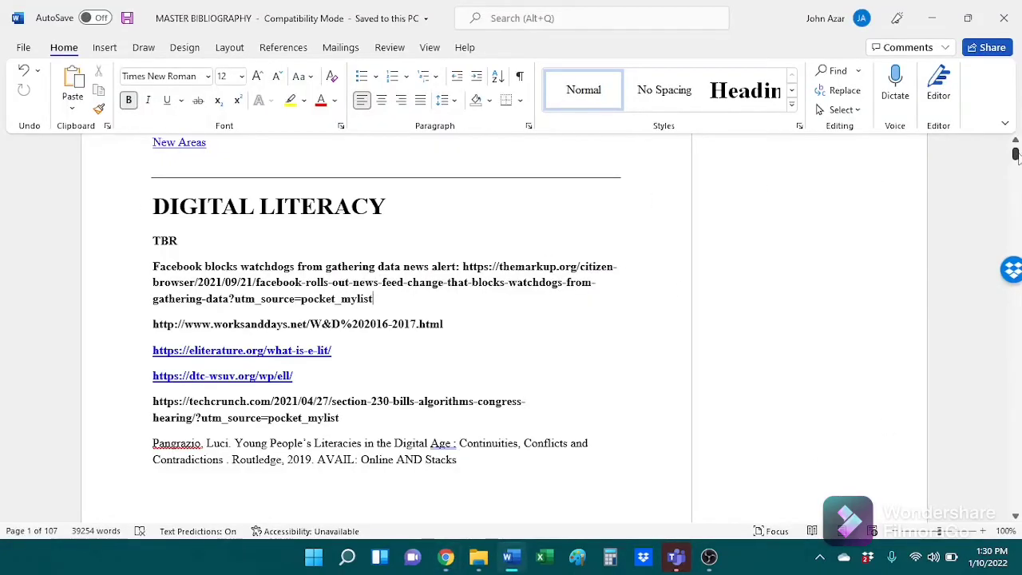
{"action": "left_click_drag", "start_coordinate": [1016, 156], "coordinate": [1017, 147]}
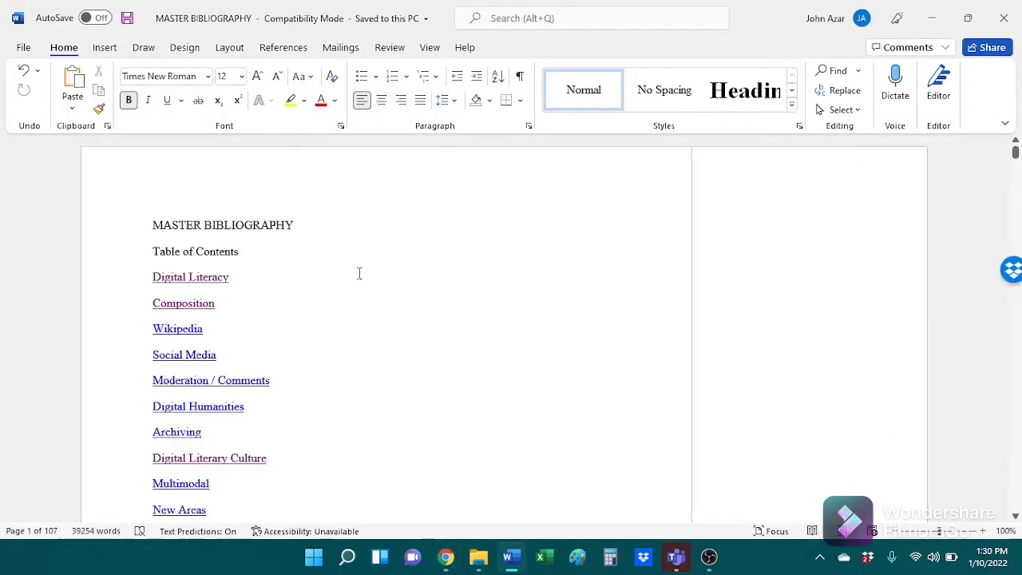
{"action": "left_click", "coordinate": [187, 458], "text": "ctrl"}
{"action": "left_click", "coordinate": [189, 256]}
{"action": "key", "text": "Return"}
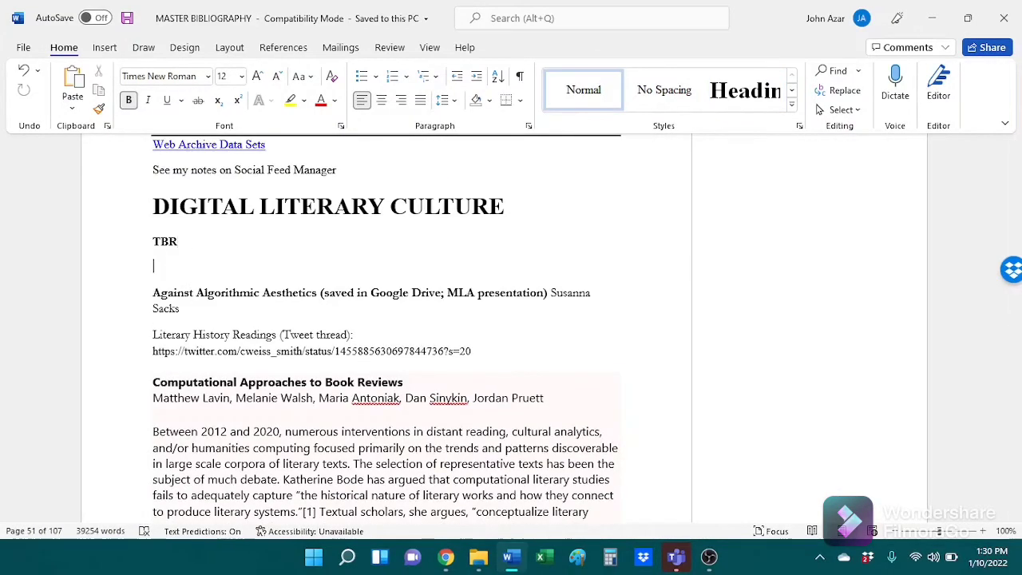
Step: Enter the tweeted article's title on the new TBR line: "Toward a Queer Reading of Community: BookTok, Teen Readers, and the Rise of TikTok Literacies"
{"action": "left_click", "coordinate": [447, 557]}
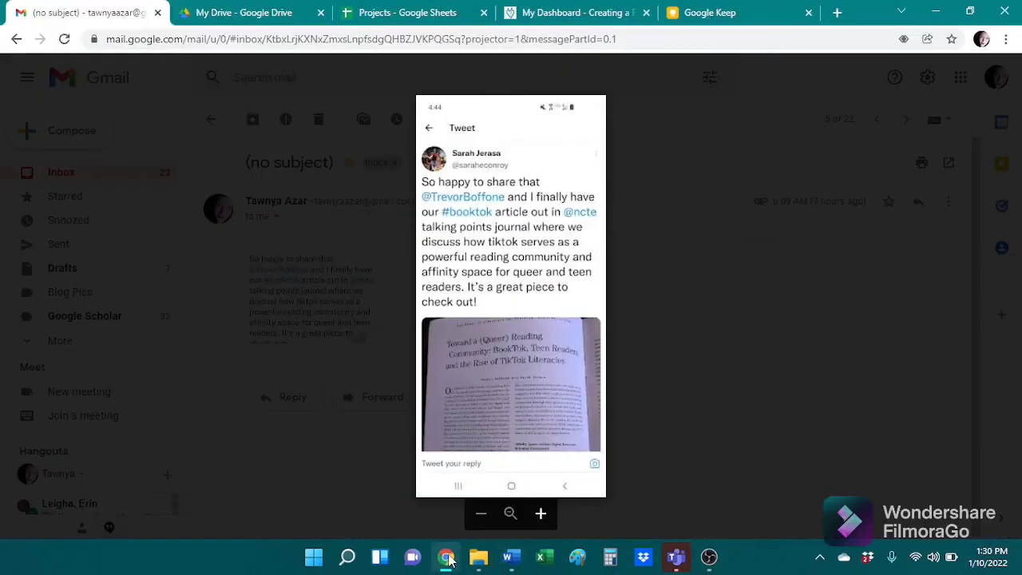
{"action": "left_click", "coordinate": [511, 557]}
{"action": "type", "text": "Toward a Queer Reading of Community: BookTok"}
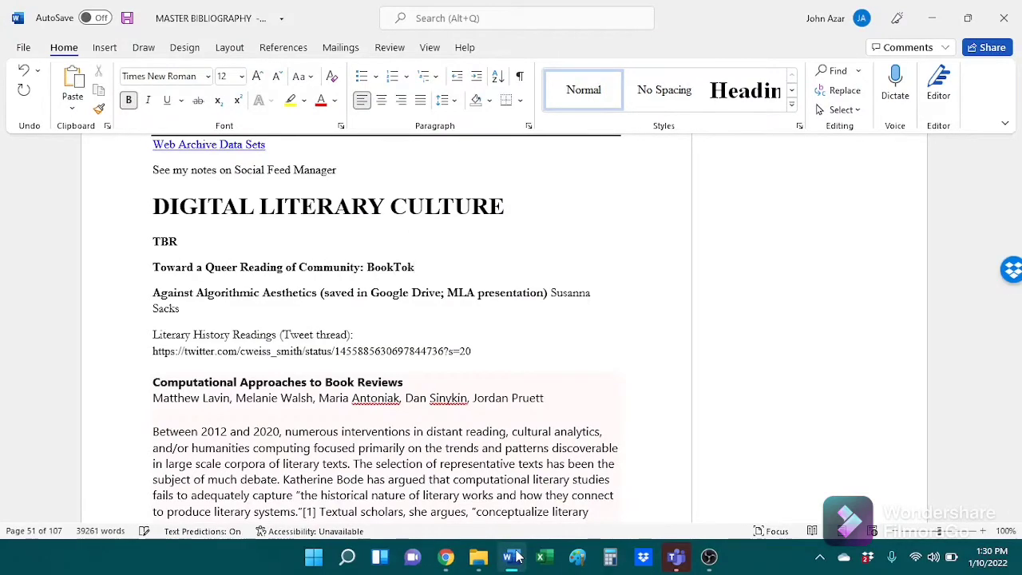
{"action": "left_click", "coordinate": [445, 557]}
{"action": "left_click", "coordinate": [511, 557]}
{"action": "type", "text": ", Teen Readers, and the Rise of TikTok Literaci"}
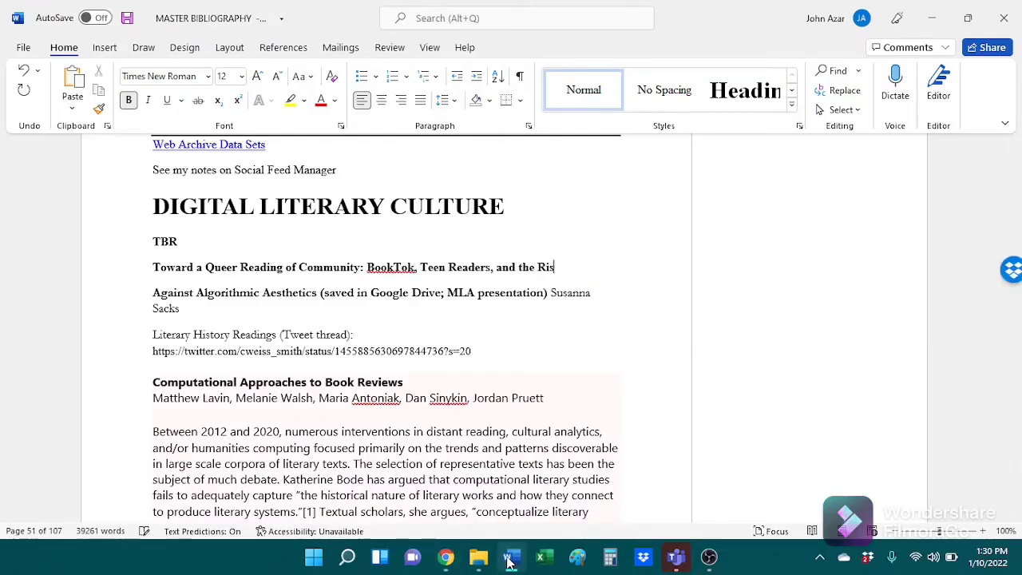
Step: Add both authors' names after the BookTok article title, matching the surname spelling to the tweet, and save the bibliography
{"action": "left_click", "coordinate": [508, 560]}
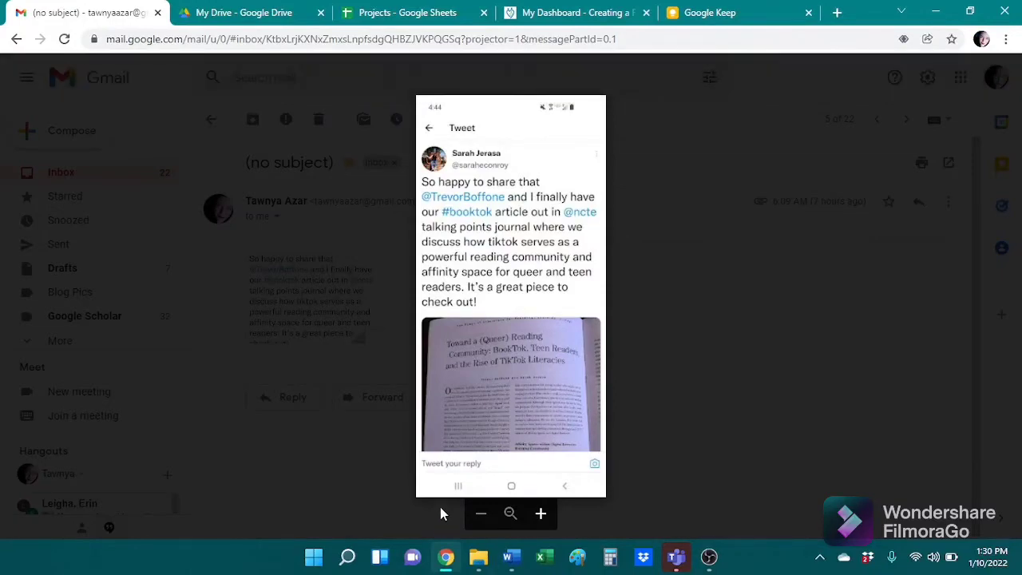
{"action": "left_click", "coordinate": [510, 556]}
{"action": "type", "text": "Trevor Baffone"}
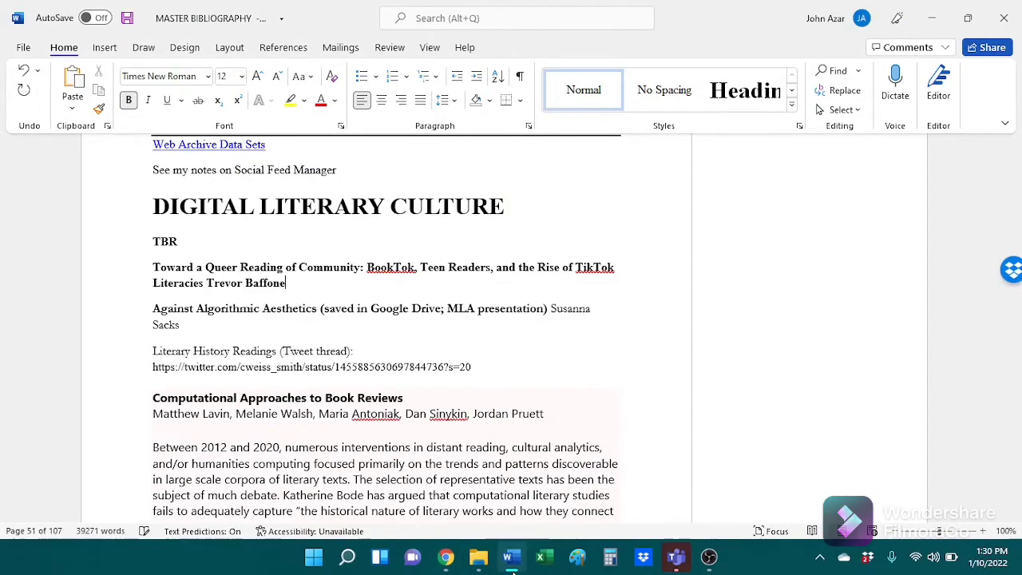
{"action": "left_click", "coordinate": [445, 557]}
{"action": "left_click", "coordinate": [511, 556]}
{"action": "double_click", "coordinate": [263, 283]}
{"action": "type", "text": "Boffone and"}
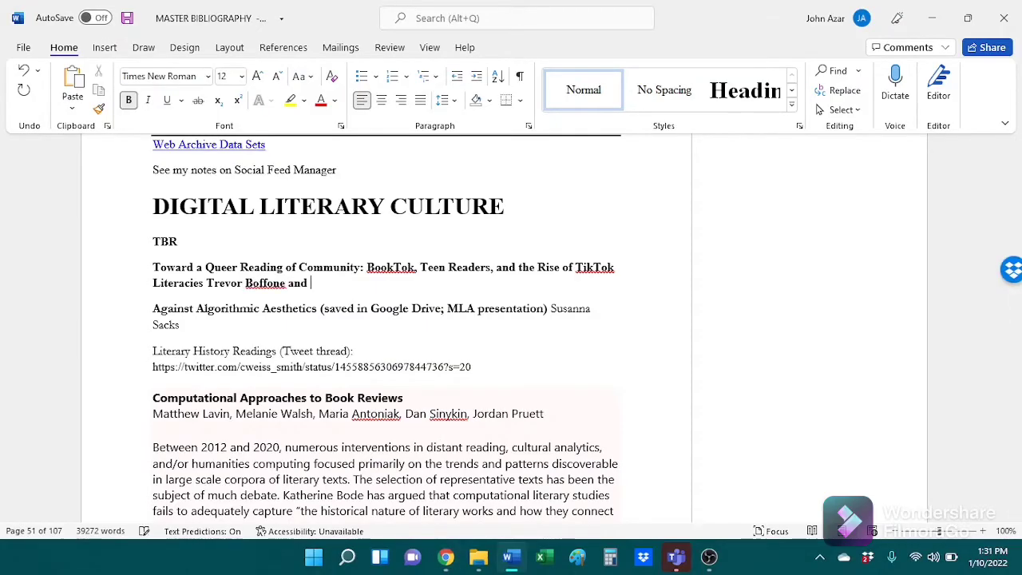
{"action": "left_click", "coordinate": [445, 557]}
{"action": "left_click", "coordinate": [511, 557]}
{"action": "type", "text": "Sarah Jerasa"}
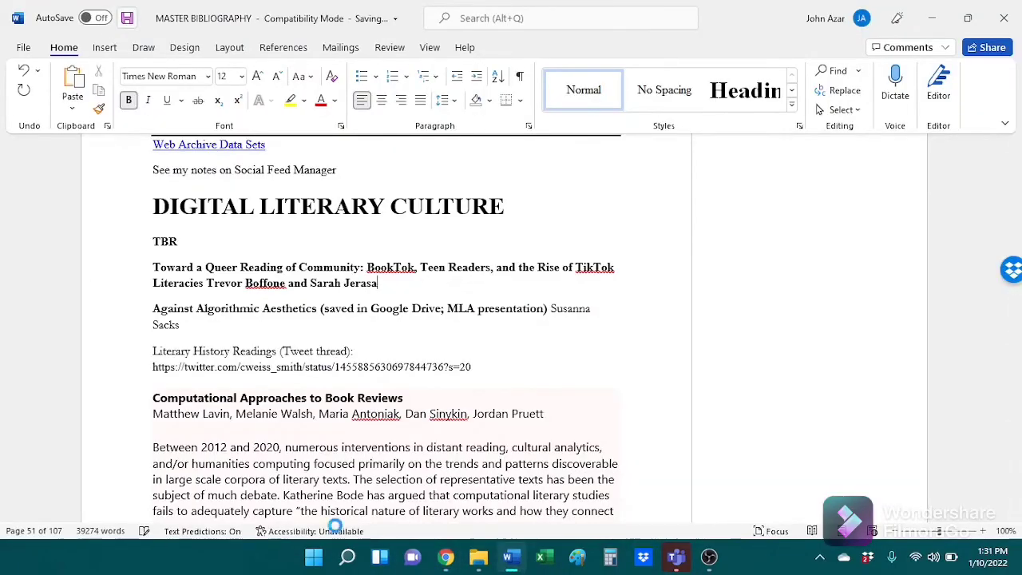
Step: Reopen the Work Cited screenshot in Gmail and enter its first source on a new TBR line: both authors' names and "Alt Text as Poetry"
{"action": "left_click", "coordinate": [446, 557]}
{"action": "left_click", "coordinate": [353, 142]}
{"action": "left_click", "coordinate": [345, 295]}
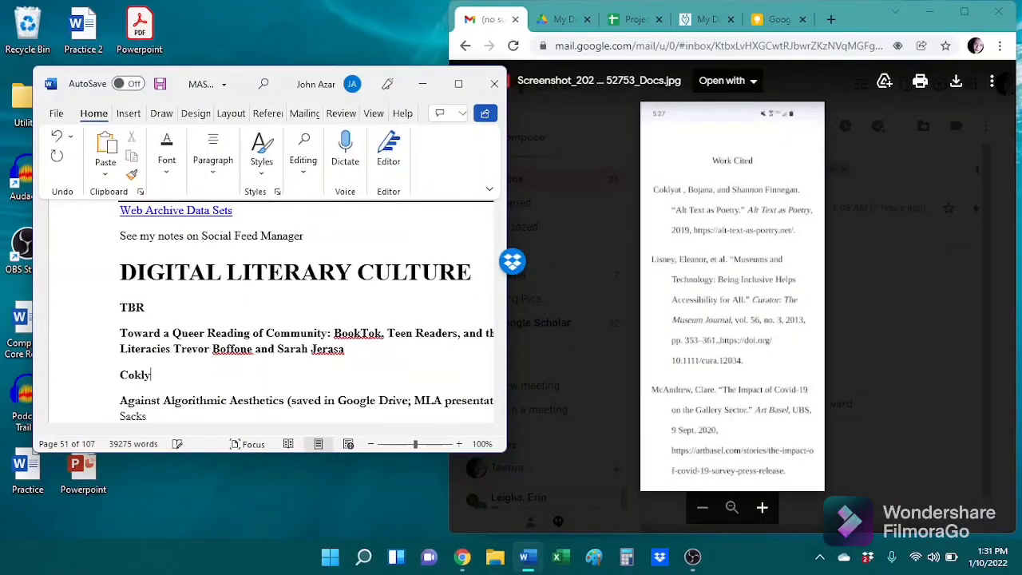
{"action": "type", "text": "at, Bojana, and Shannon Finnegan. “Alt Text as Poet"}
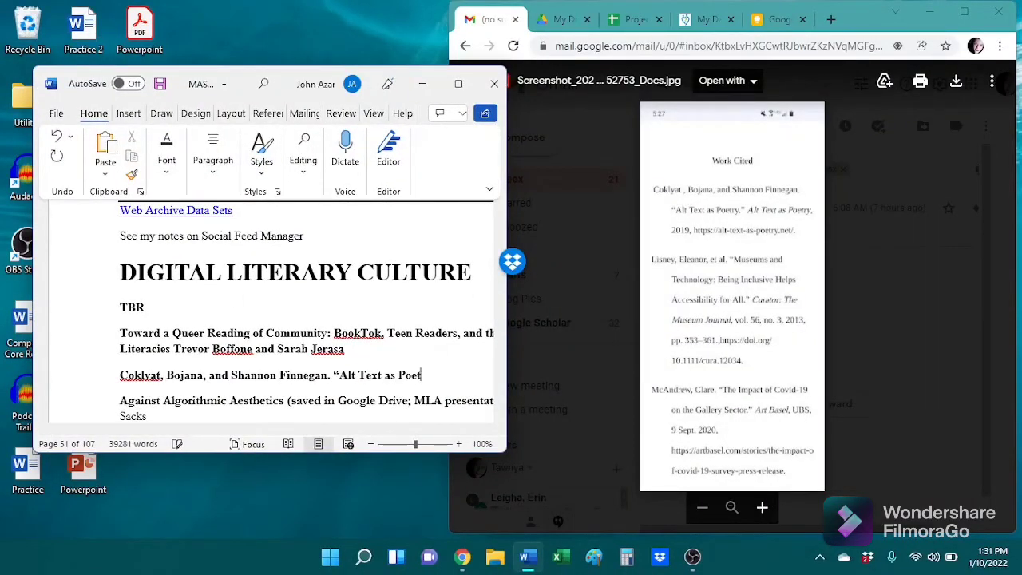
{"action": "type", "text": "ry”"}
Step: Add the second Work Cited source on its own line: the lead author's name, et al., and "Museums and Technology: Being Inclusive Helps Accessibility for All."
{"action": "key", "text": "Return"}
{"action": "type", "text": "Lisney, Elanor, et al. “M"}
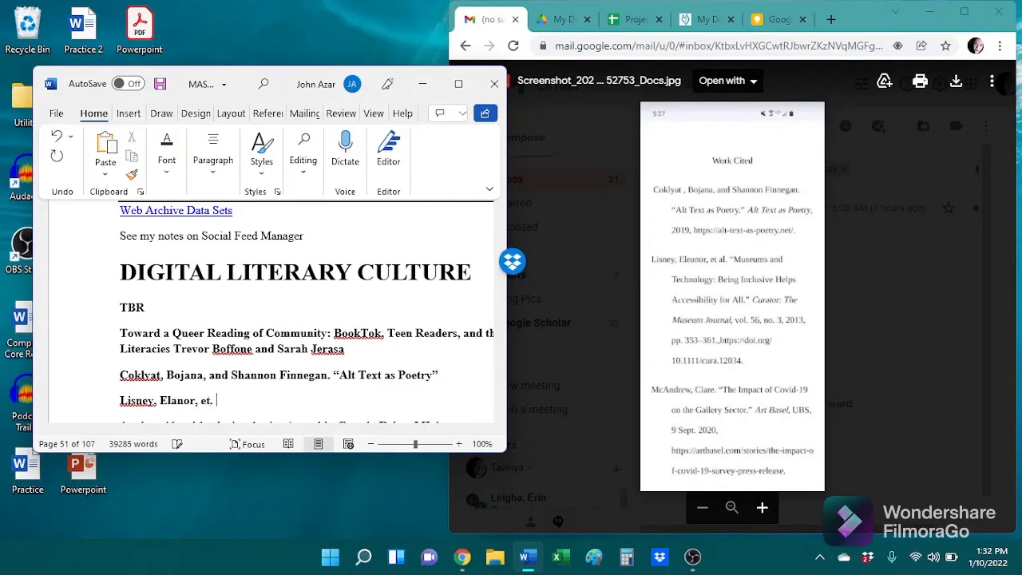
{"action": "type", "text": "useums and Technology: Being Inclusive Helps"}
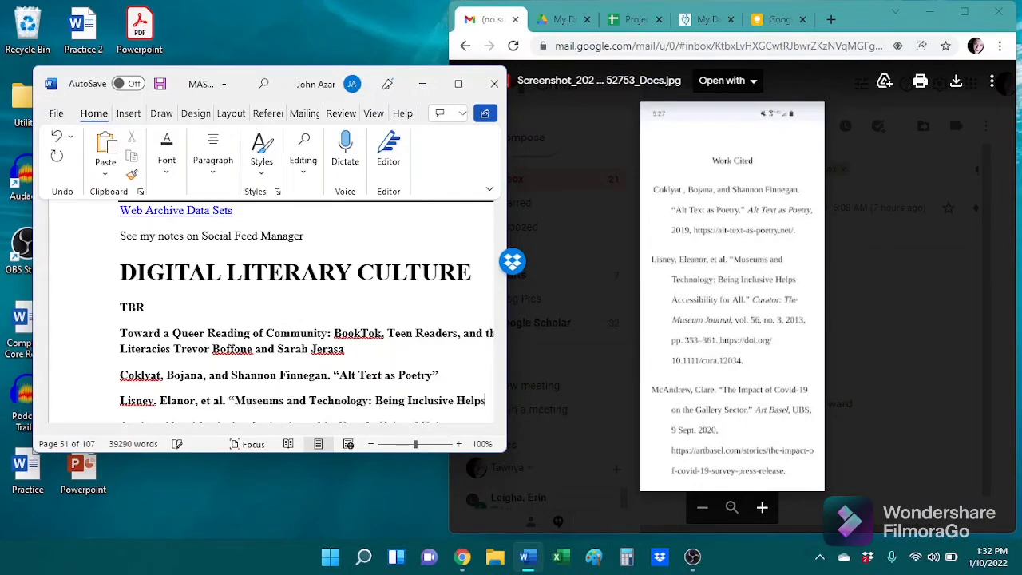
{"action": "type", "text": " Accessibility for All.”"}
Step: Add the third Work Cited source on its own line: the author's name and "The Impact of Covid-19 on the Gallery Sector"
{"action": "key", "text": "Return"}
{"action": "type", "text": "McAndrew, Clare. “"}
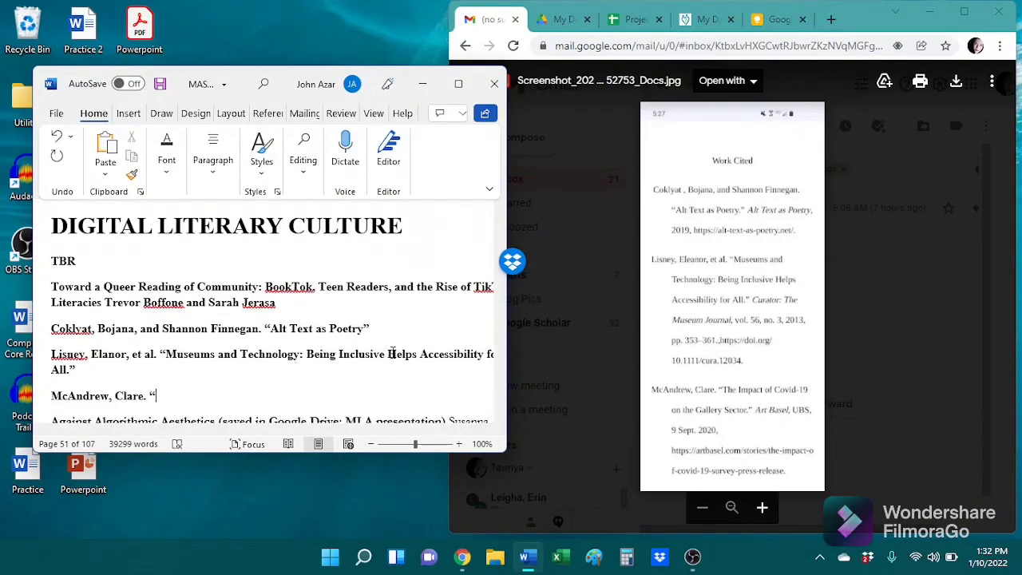
{"action": "type", "text": "The Impact of Cvvid-19 on the Gallery Sector”"}
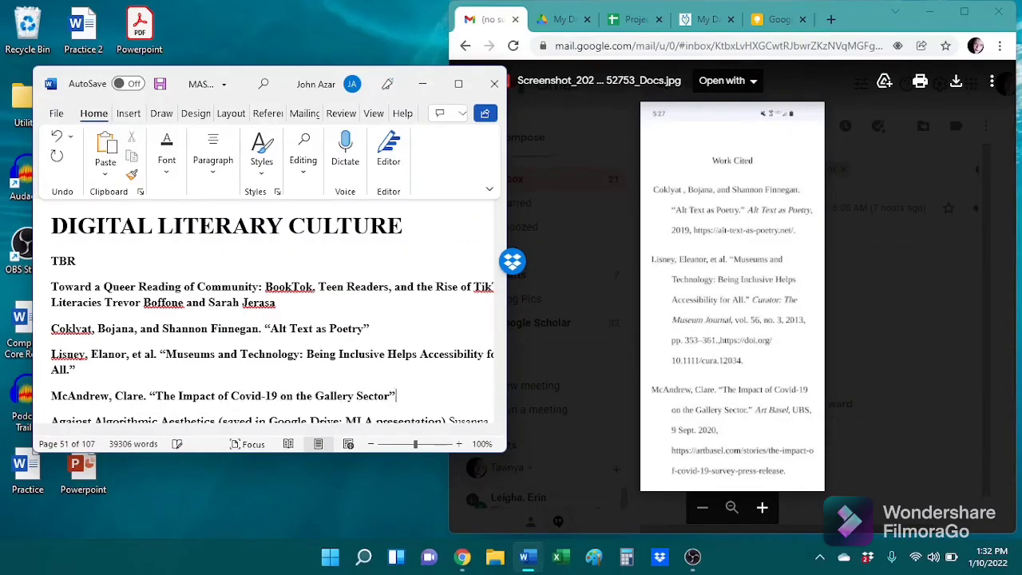
Step: Remove the processed Work Cited e-mail from the Gmail inbox and close the master bibliography
{"action": "left_click", "coordinate": [511, 80]}
{"action": "left_click", "coordinate": [766, 127]}
{"action": "key", "text": "super+Up"}
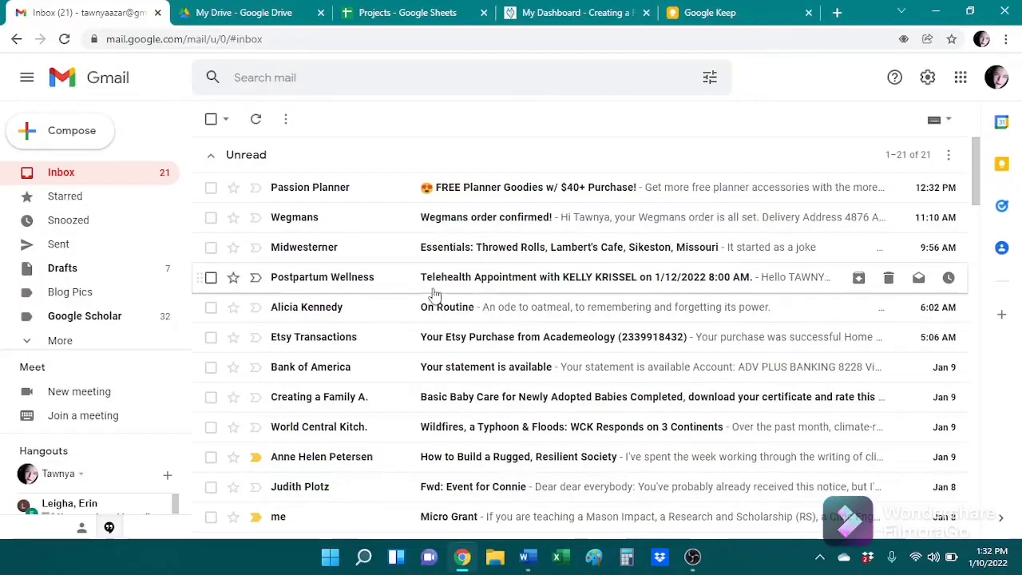
{"action": "left_click", "coordinate": [936, 11]}
{"action": "left_click", "coordinate": [485, 83]}
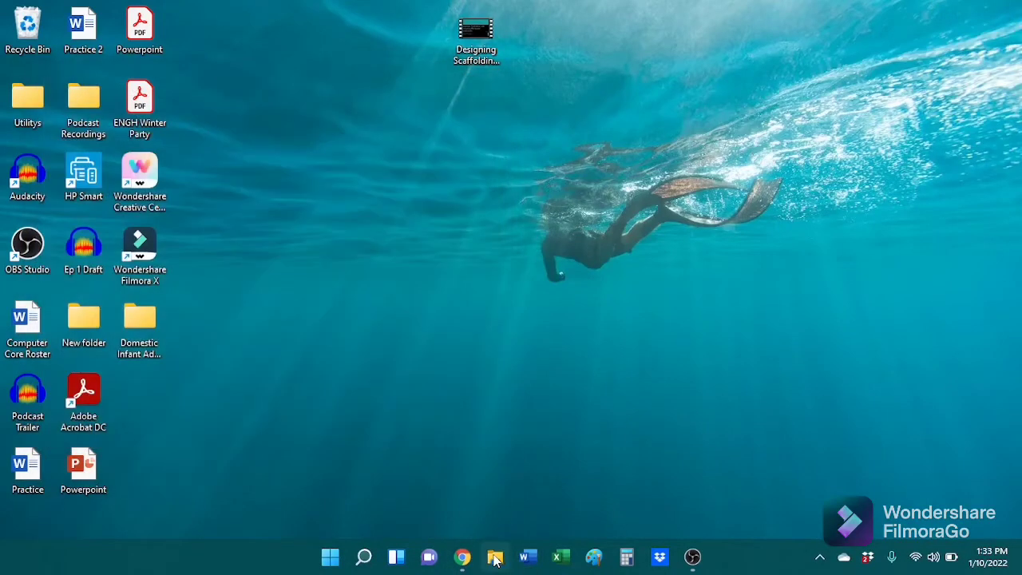
Step: Open Dropbox's Academic Research and Writing Projects folder in File Explorer
{"action": "left_click", "coordinate": [495, 557]}
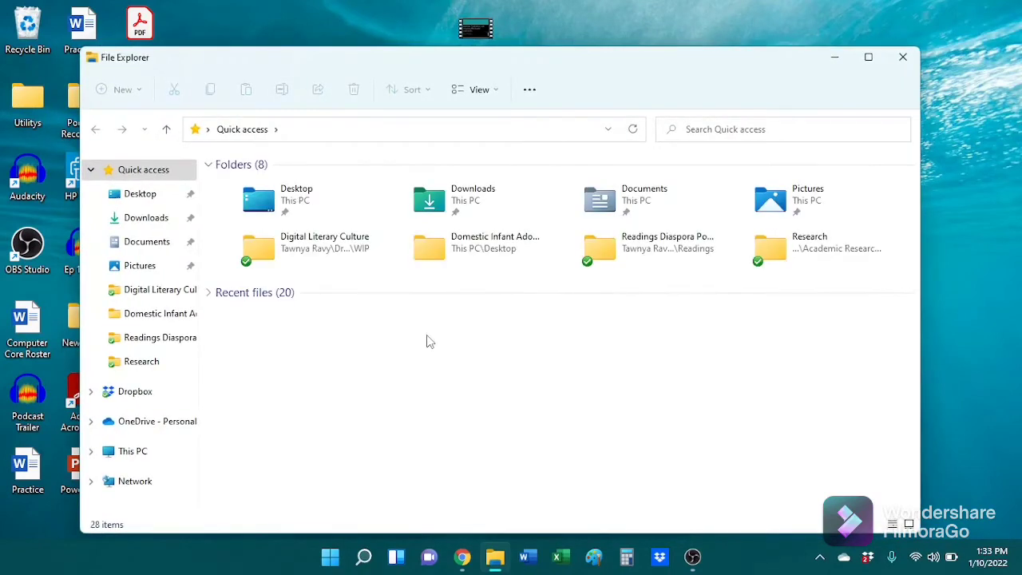
{"action": "left_click", "coordinate": [129, 397]}
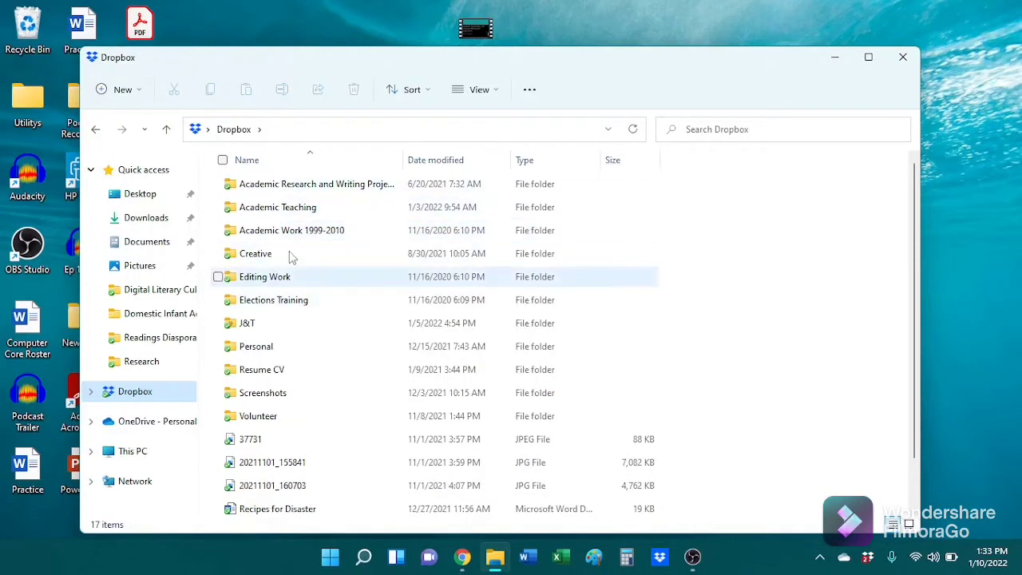
{"action": "mouse_move", "coordinate": [294, 186]}
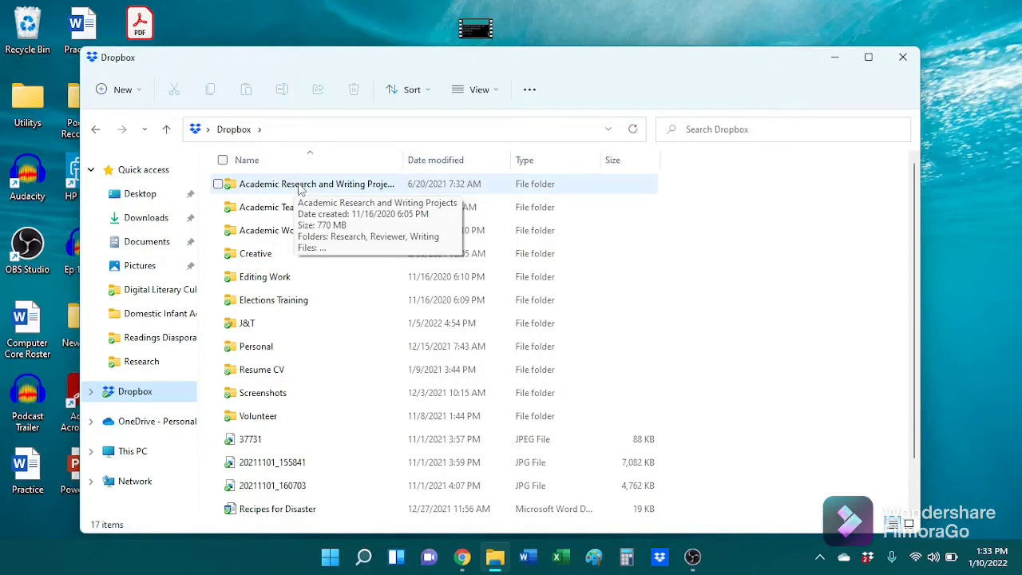
{"action": "double_click", "coordinate": [304, 187]}
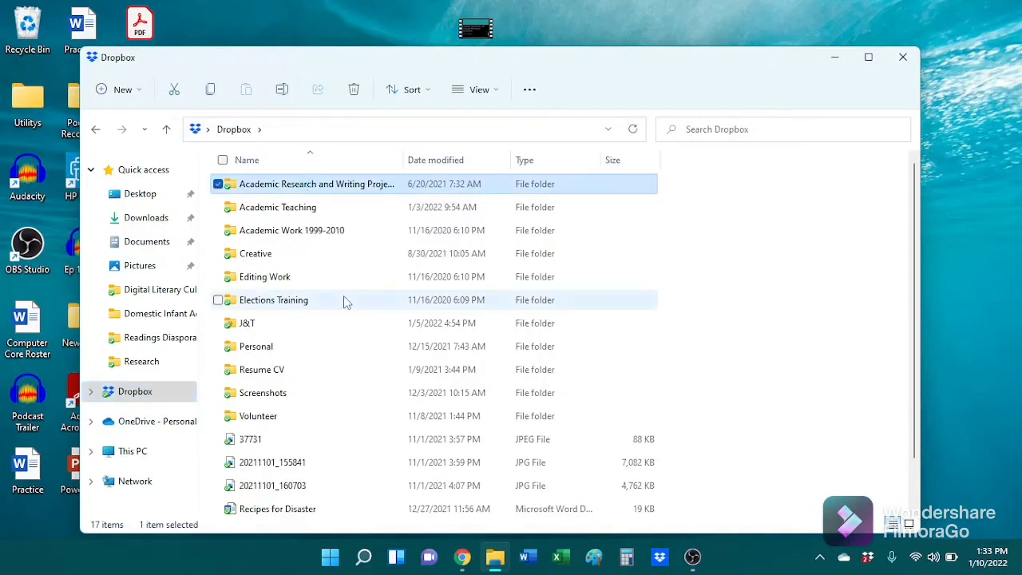
{"action": "left_click_drag", "start_coordinate": [543, 160], "coordinate": [556, 159]}
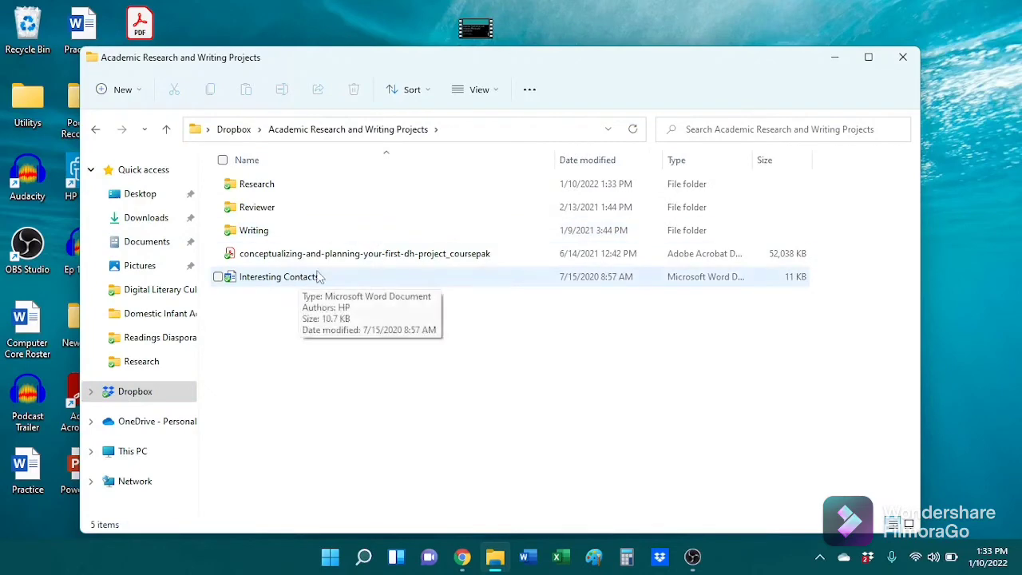
Step: Move the conceptualizing-and-planning-your-first-dh-project_coursepak PDF into Dropbox's Academic Teaching > Prof Development folder
{"action": "double_click", "coordinate": [339, 255]}
{"action": "right_click", "coordinate": [341, 257]}
{"action": "left_click", "coordinate": [234, 128]}
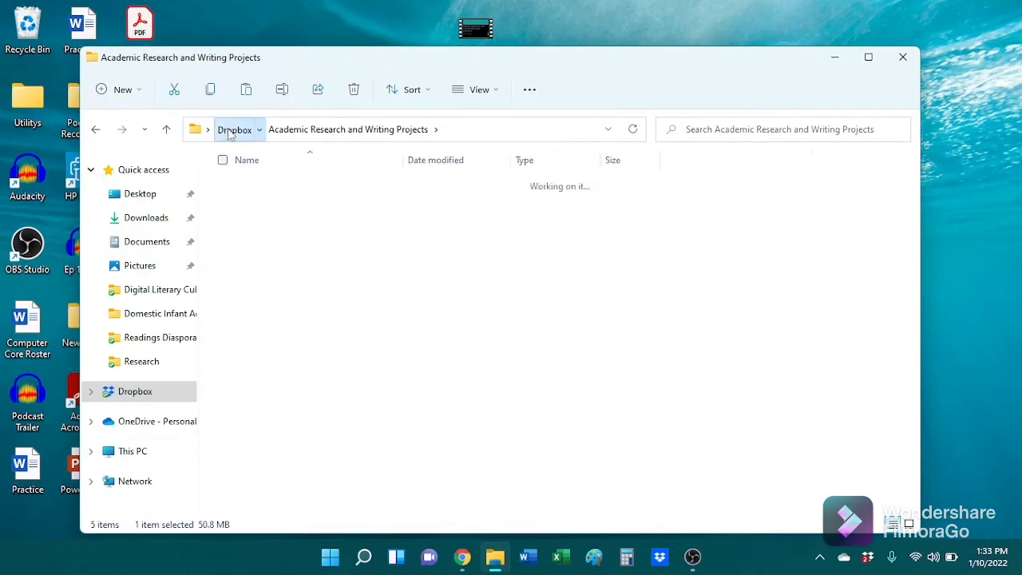
{"action": "double_click", "coordinate": [271, 207]}
{"action": "double_click", "coordinate": [266, 276]}
{"action": "right_click", "coordinate": [285, 442]}
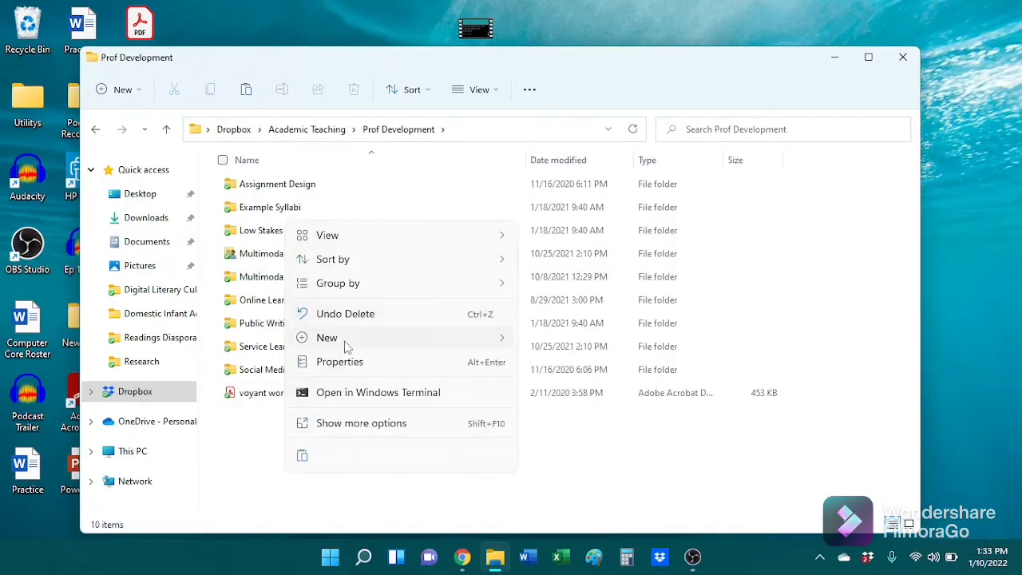
{"action": "left_click", "coordinate": [323, 451]}
Step: Look through the subfolders of Academic Research and Writing Projects for misplaced files and return to the main Dropbox folder
{"action": "left_click", "coordinate": [233, 129]}
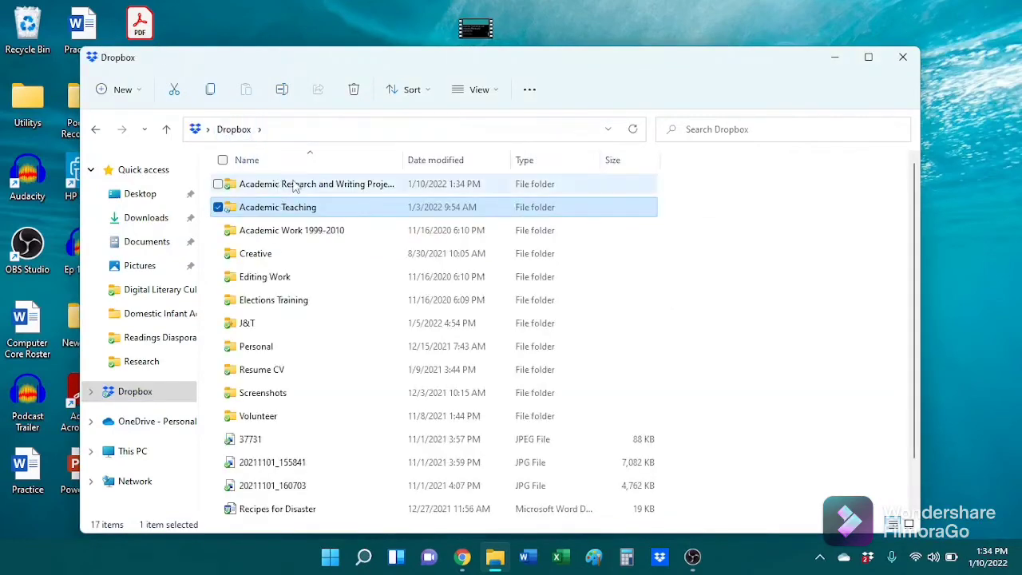
{"action": "double_click", "coordinate": [292, 185]}
{"action": "left_click", "coordinate": [289, 231]}
{"action": "double_click", "coordinate": [289, 232]}
{"action": "left_click", "coordinate": [347, 128]}
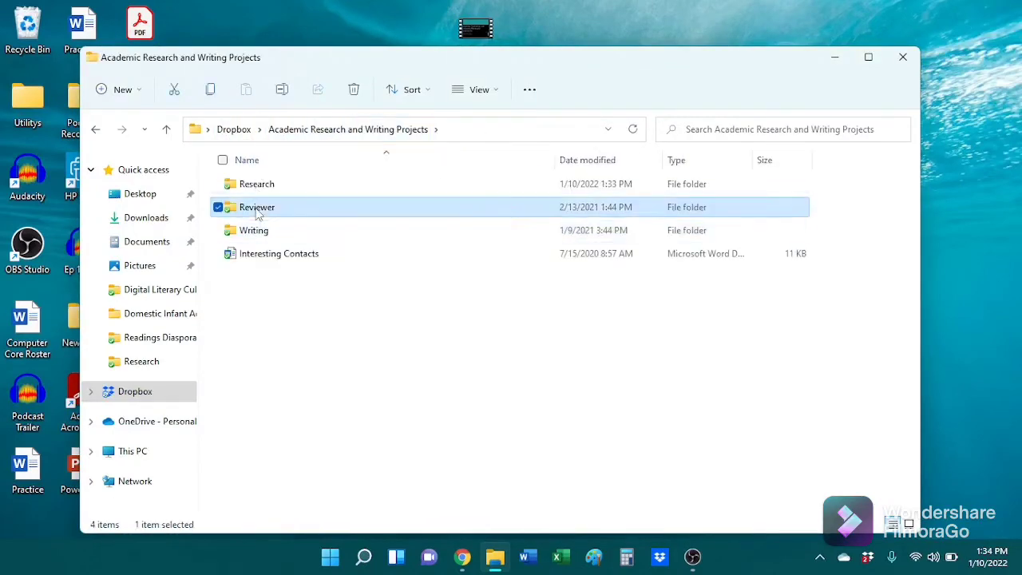
{"action": "double_click", "coordinate": [299, 184]}
{"action": "left_click", "coordinate": [234, 128]}
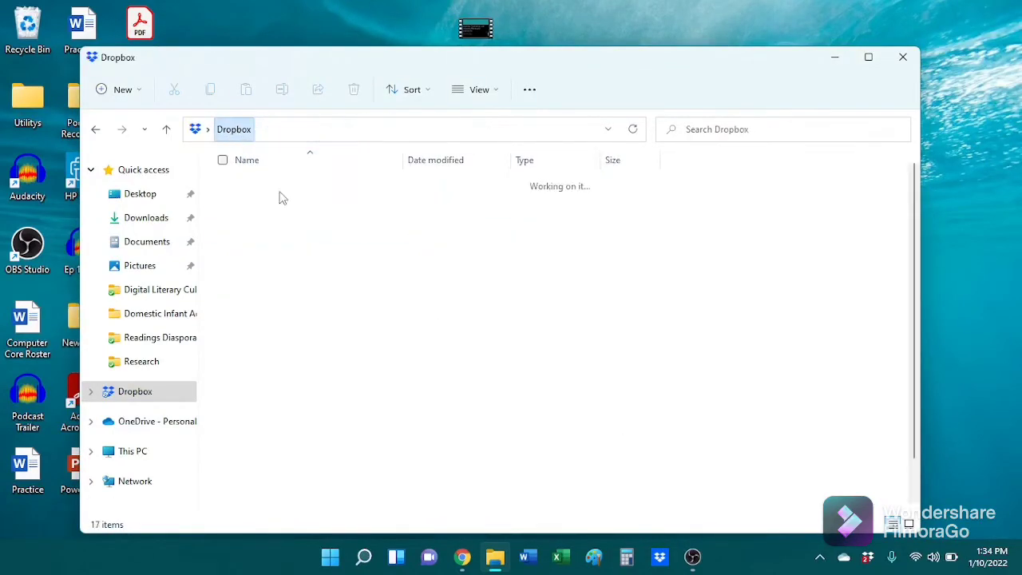
Step: Look through the Academic Teaching folder, including the Travel Reimbursement image, and check the Creative folder for clutter
{"action": "double_click", "coordinate": [279, 206]}
{"action": "double_click", "coordinate": [520, 468]}
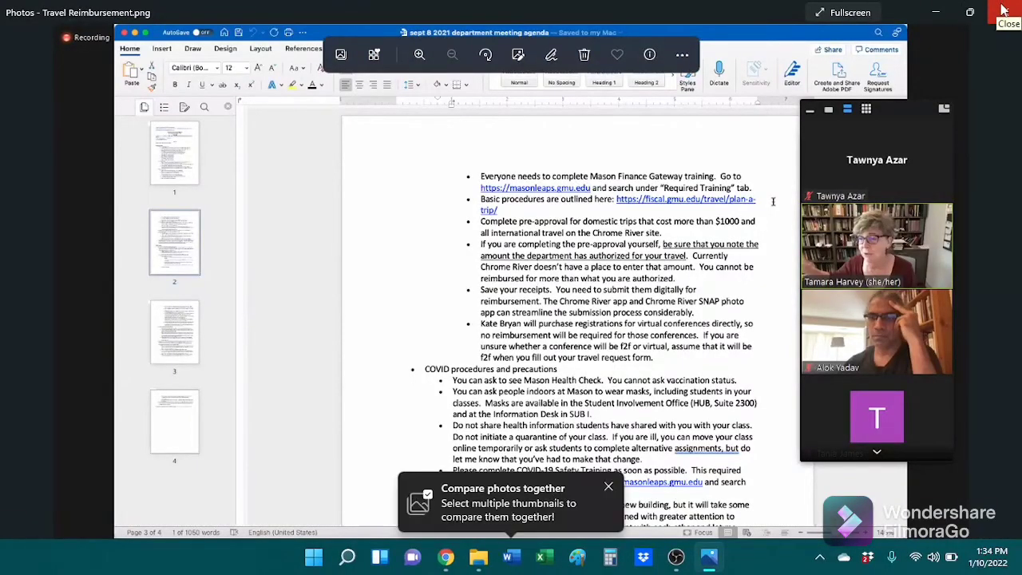
{"action": "left_click", "coordinate": [1004, 12]}
{"action": "key", "text": "alt+Left"}
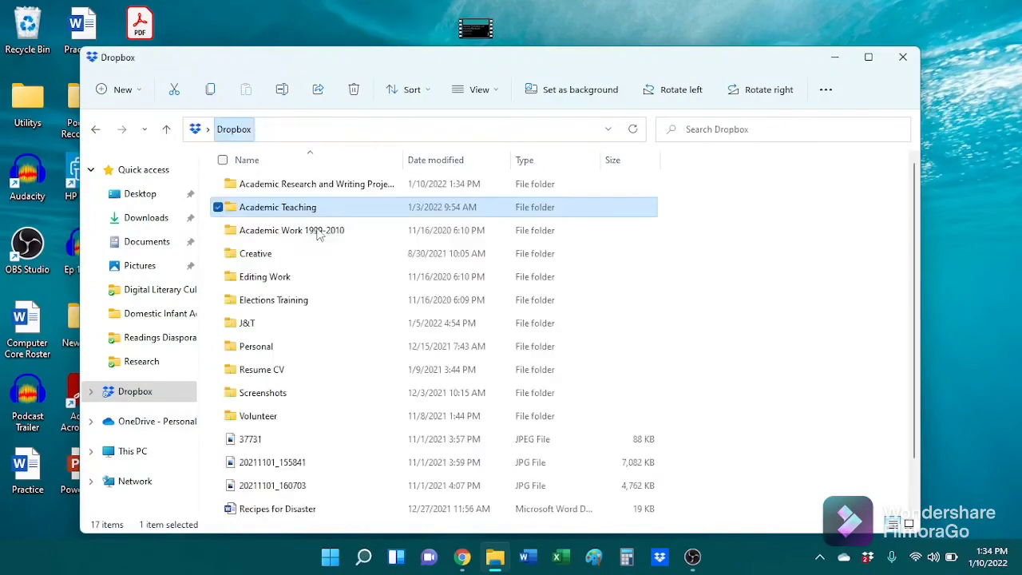
{"action": "double_click", "coordinate": [276, 253]}
{"action": "scroll", "coordinate": [302, 281], "scroll_direction": "down", "scroll_amount": 2}
{"action": "key", "text": "alt+Left"}
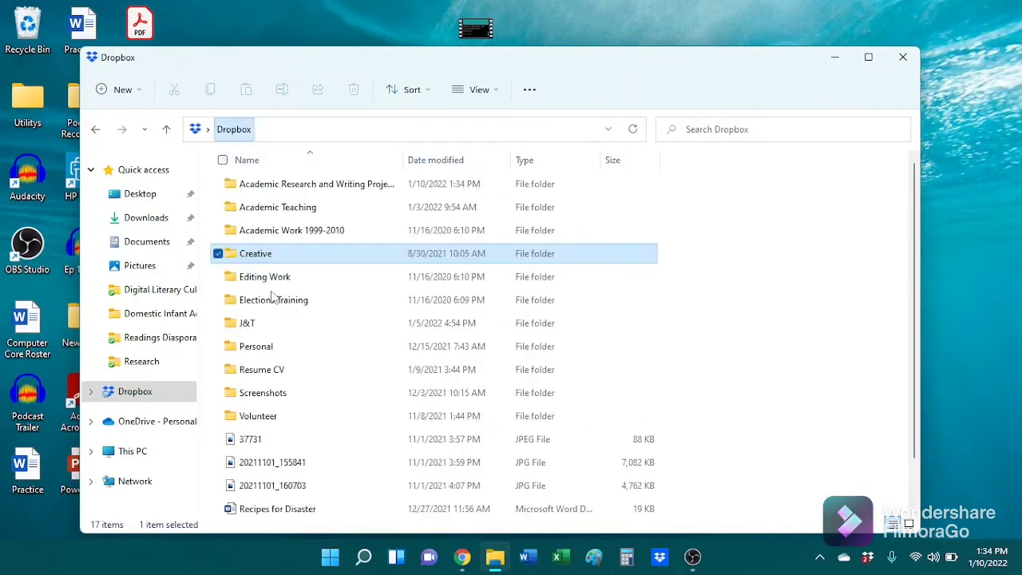
Step: Delete all the images in Dropbox's Screenshots folder
{"action": "double_click", "coordinate": [285, 392]}
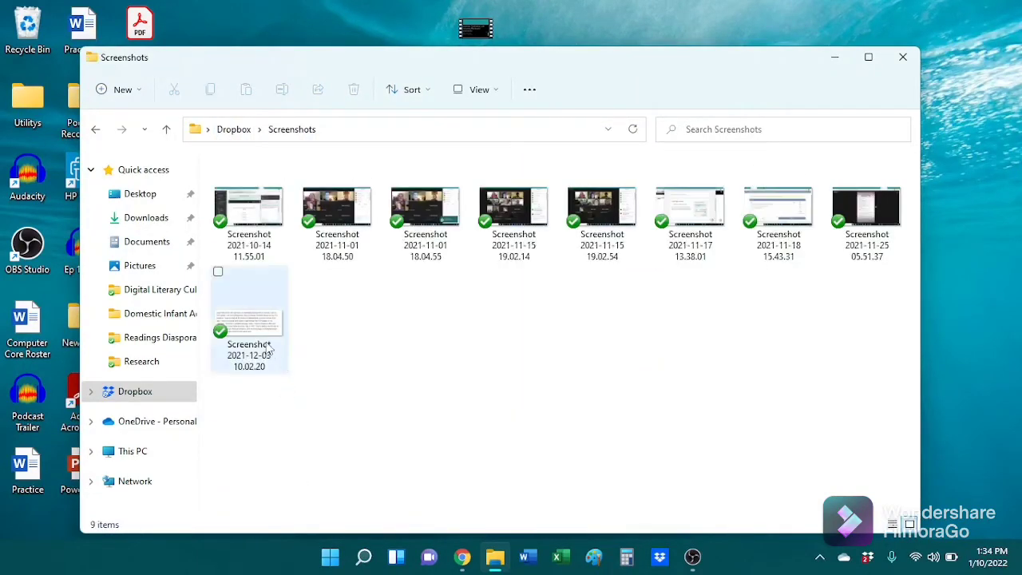
{"action": "left_click", "coordinate": [239, 319]}
{"action": "left_click_drag", "start_coordinate": [900, 265], "coordinate": [204, 206]}
{"action": "key", "text": "ctrl+a"}
{"action": "key", "text": "Delete"}
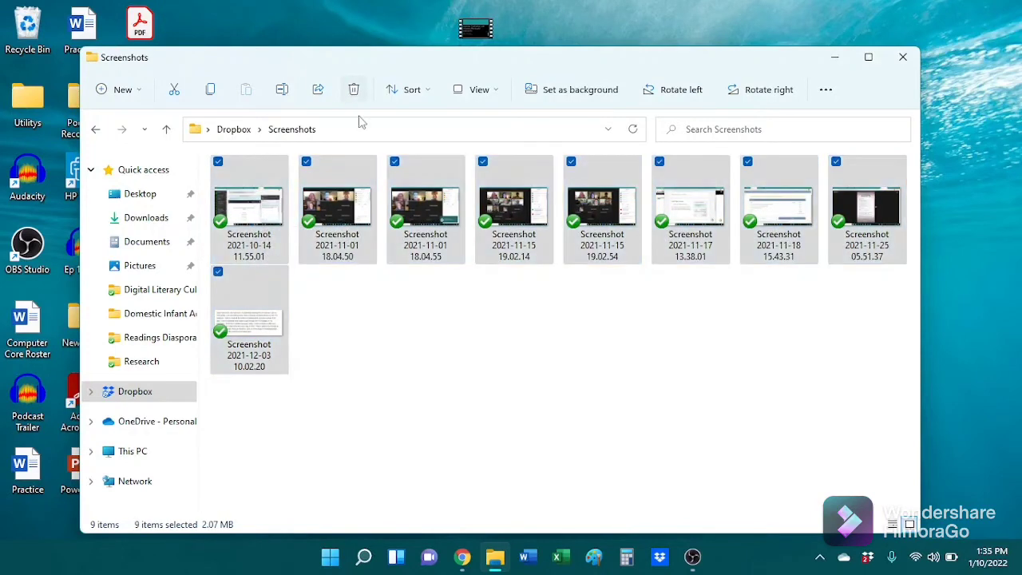
{"action": "key", "text": "Return"}
Step: Show the main Dropbox folder as large icons and delete the photos 37731, 20211101_155841 and 20211101_160703
{"action": "scroll", "coordinate": [313, 429], "scroll_direction": "down", "scroll_amount": 1}
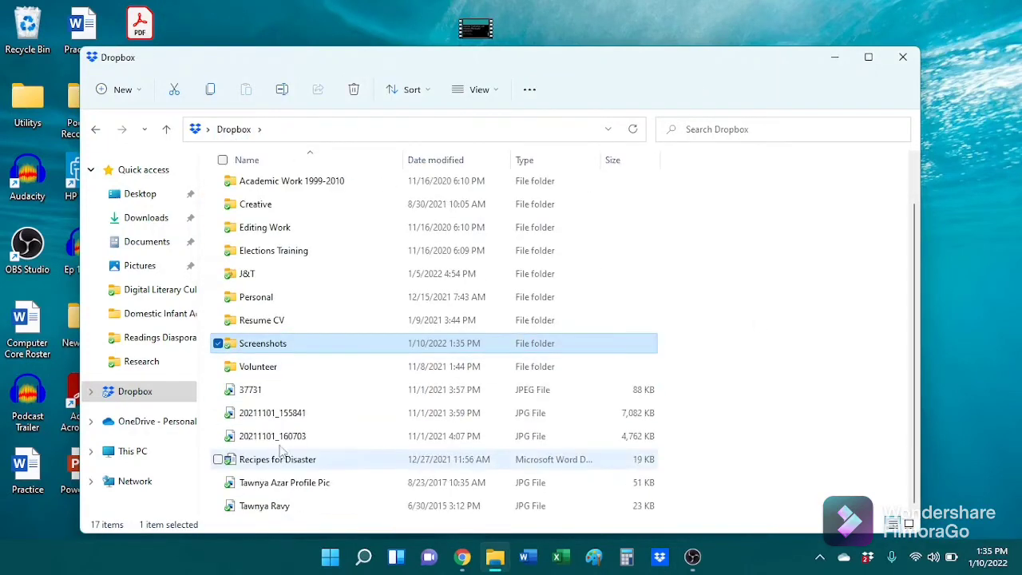
{"action": "left_click", "coordinate": [479, 90]}
{"action": "left_click", "coordinate": [471, 148]}
{"action": "left_click", "coordinate": [524, 308]}
{"action": "left_click", "coordinate": [660, 323], "text": "shift"}
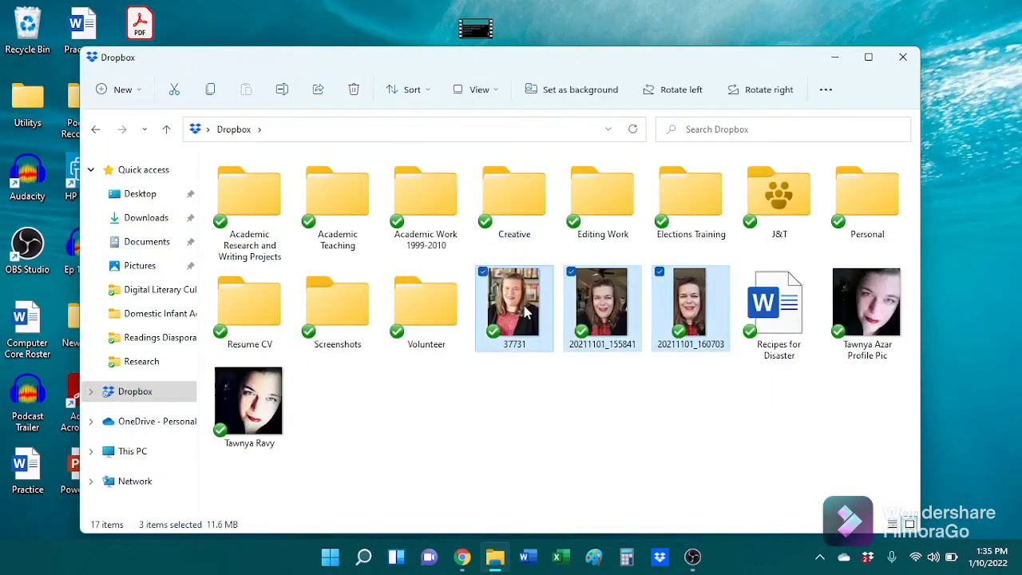
{"action": "right_click", "coordinate": [659, 326]}
{"action": "key", "text": "Escape"}
{"action": "key", "text": "Delete"}
{"action": "left_click", "coordinate": [762, 316]}
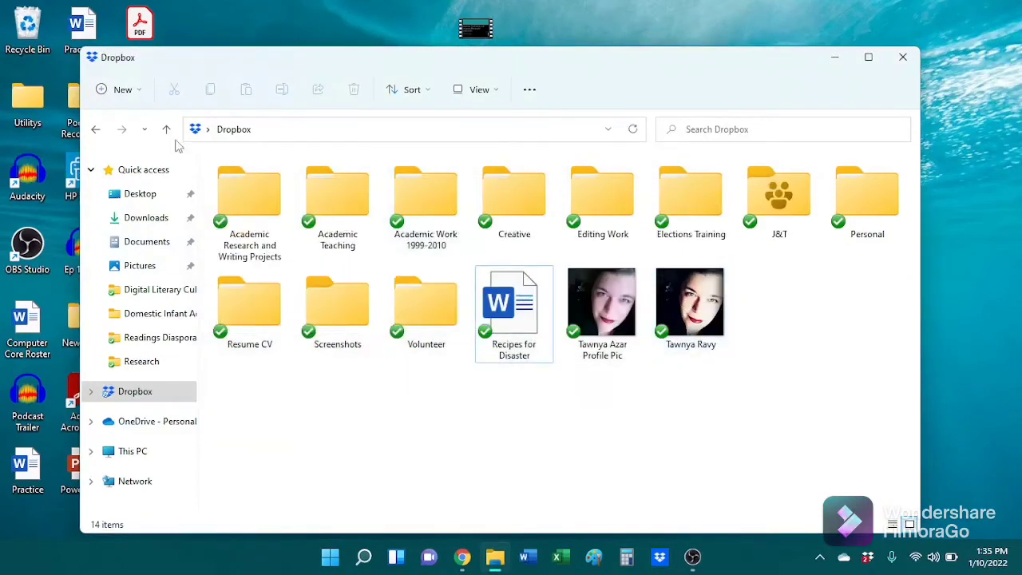
Step: Return the Dropbox folder to the details view and close File Explorer
{"action": "left_click", "coordinate": [479, 89]}
{"action": "left_click", "coordinate": [477, 245]}
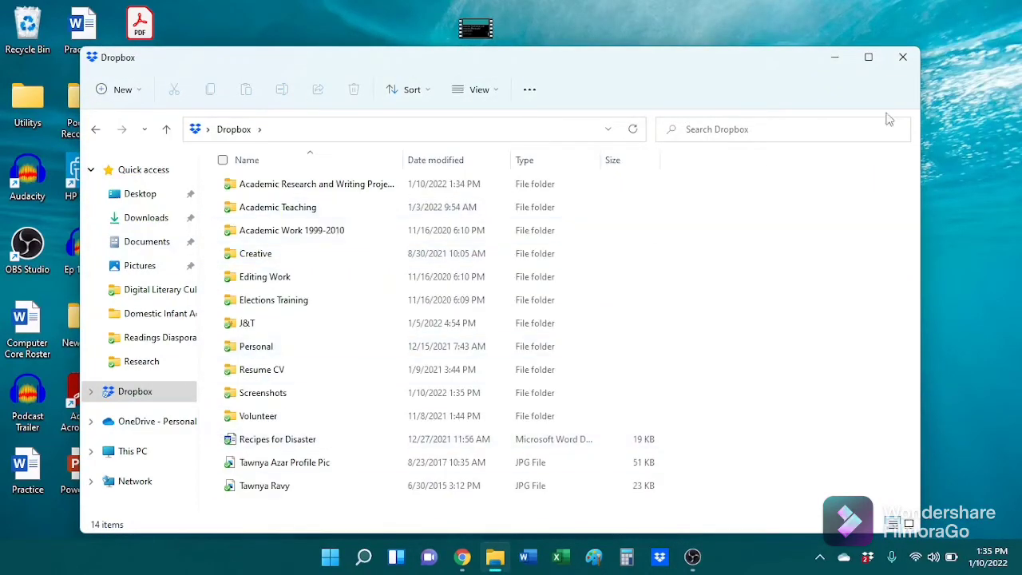
{"action": "left_click", "coordinate": [903, 57]}
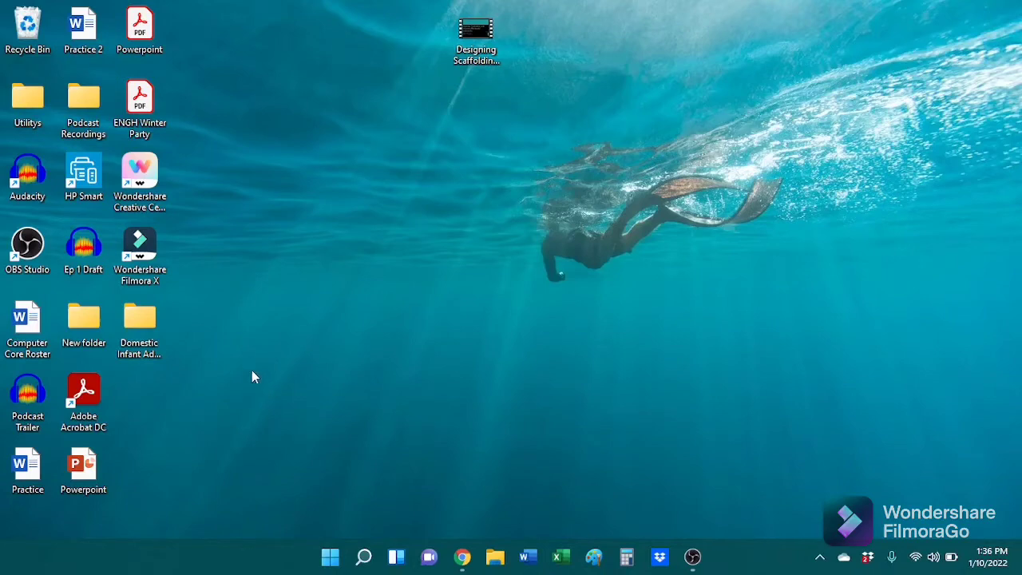
Step: Send Computer Core Roster, Practice, Practice 2 and, after viewing it, the Powerpoint presentation from the desktop to the Recycle Bin
{"action": "left_click_drag", "start_coordinate": [27, 324], "coordinate": [27, 28]}
{"action": "left_click_drag", "start_coordinate": [27, 469], "coordinate": [27, 28]}
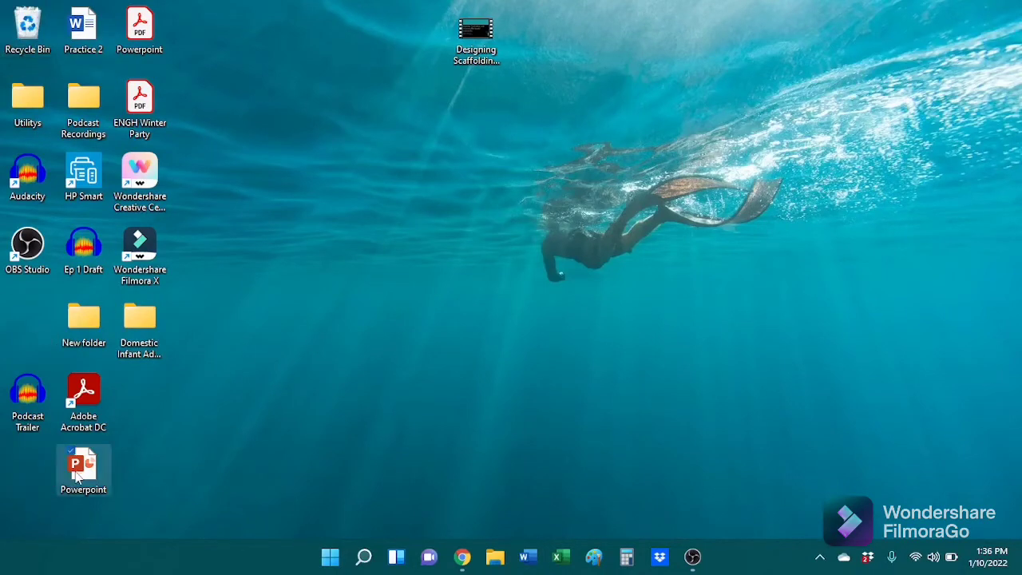
{"action": "double_click", "coordinate": [80, 471]}
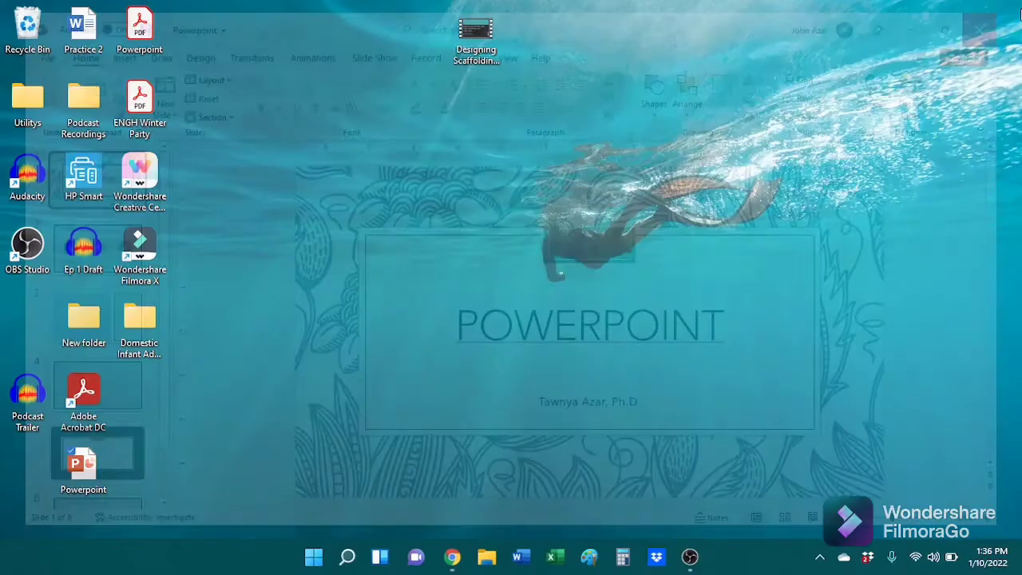
{"action": "left_click_drag", "start_coordinate": [84, 28], "coordinate": [27, 28]}
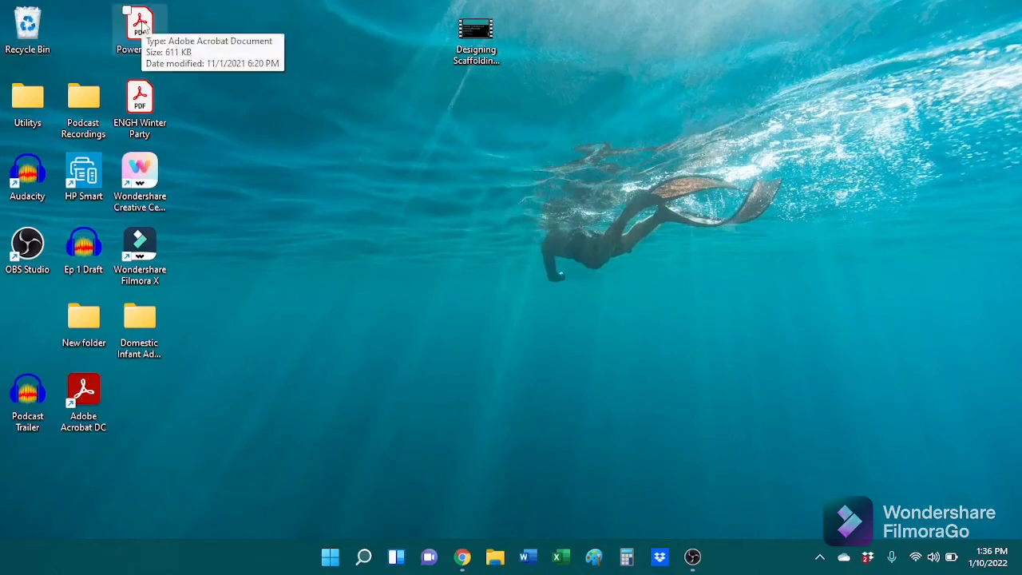
Step: Delete the Powerpoint and ENGH Winter Party PDFs and the Wondershare Creative Center shortcut, and place the Filmora X shortcut below OBS Studio
{"action": "left_click_drag", "start_coordinate": [143, 26], "coordinate": [27, 28]}
{"action": "left_click", "coordinate": [140, 100]}
{"action": "key", "text": "Delete"}
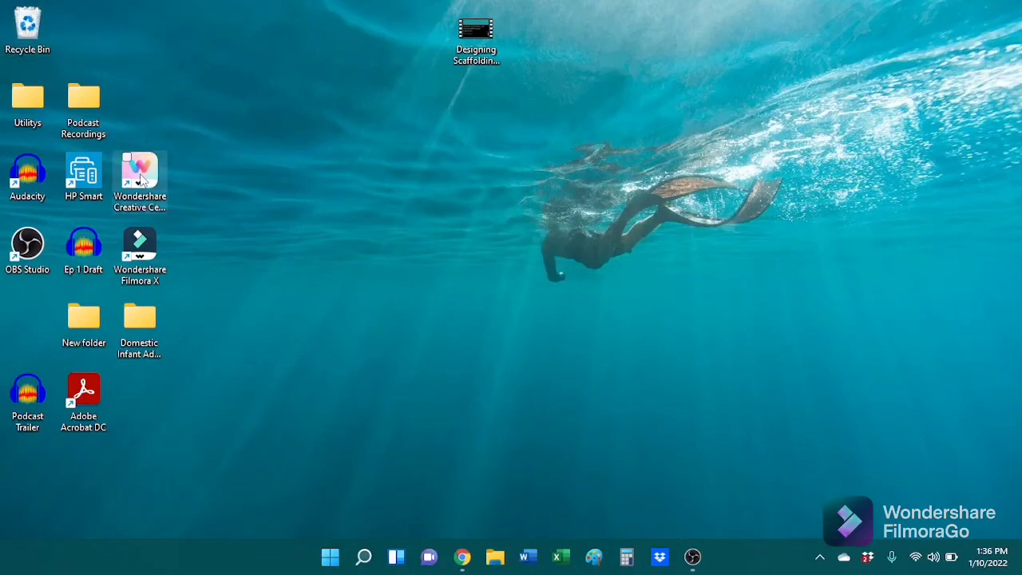
{"action": "left_click_drag", "start_coordinate": [142, 180], "coordinate": [27, 28]}
{"action": "left_click_drag", "start_coordinate": [143, 247], "coordinate": [28, 323]}
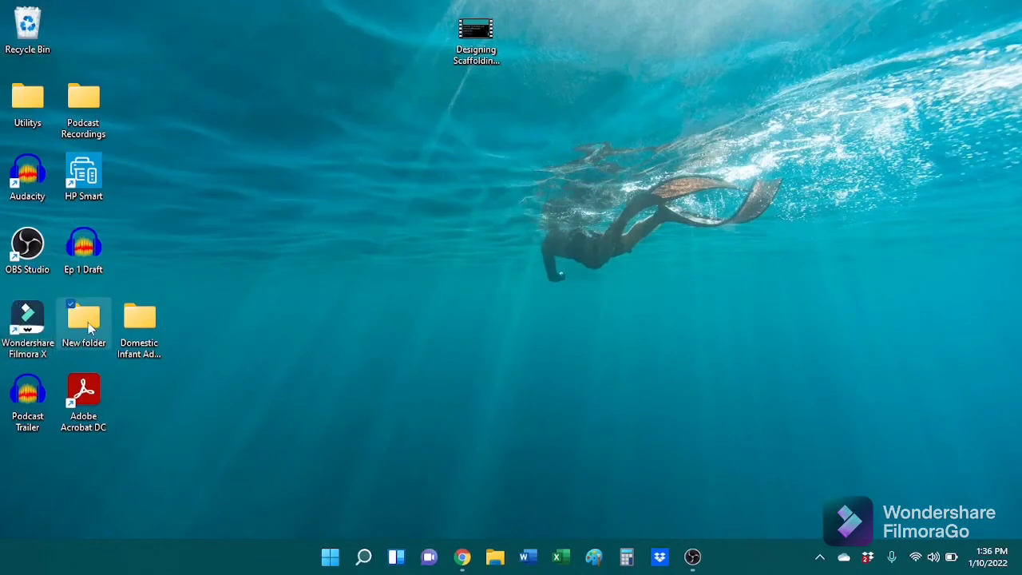
Step: Check the chat file inside the desktop's New folder and send the whole folder to the Recycle Bin
{"action": "double_click", "coordinate": [86, 323]}
{"action": "double_click", "coordinate": [271, 206]}
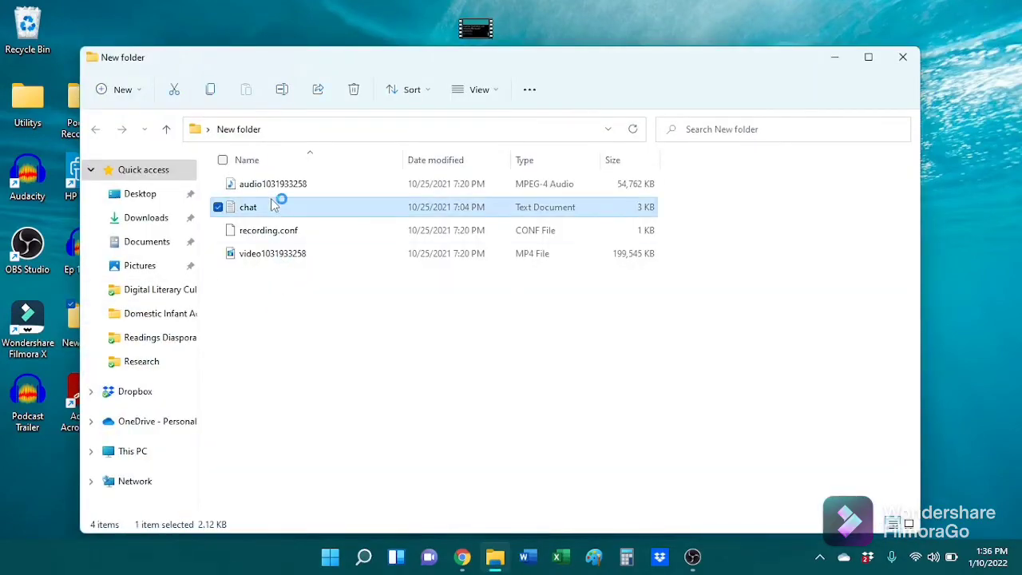
{"action": "left_click", "coordinate": [905, 14]}
{"action": "left_click", "coordinate": [902, 57]}
{"action": "left_click_drag", "start_coordinate": [83, 320], "coordinate": [27, 28]}
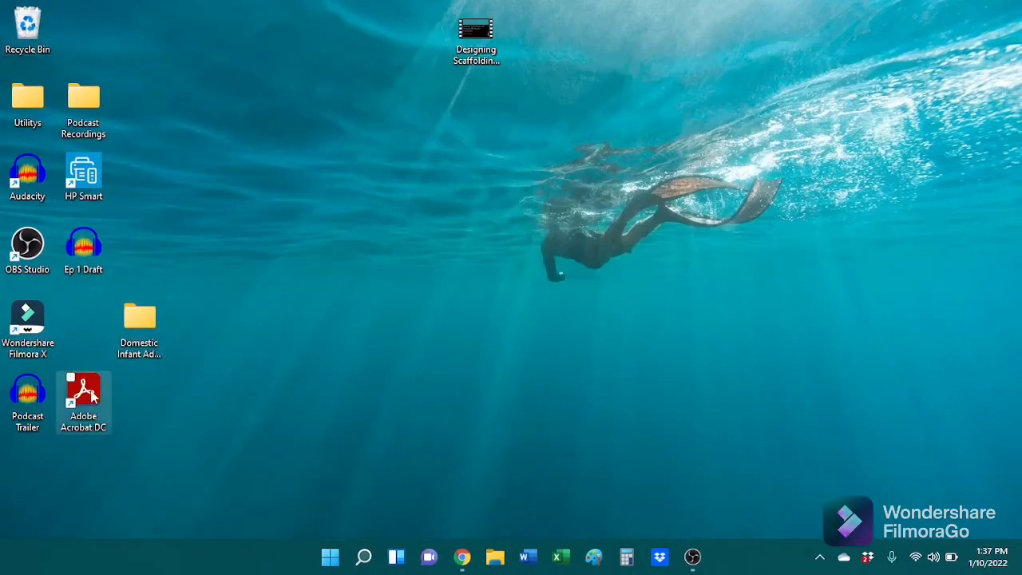
Step: Place the Adobe Acrobat DC shortcut below Podcast Trailer and check the Season 1 folder inside Podcast Recordings
{"action": "left_click_drag", "start_coordinate": [92, 396], "coordinate": [36, 471]}
{"action": "double_click", "coordinate": [84, 108]}
{"action": "left_click_drag", "start_coordinate": [331, 64], "coordinate": [476, 60]}
{"action": "double_click", "coordinate": [422, 180]}
{"action": "key", "text": "alt+Left"}
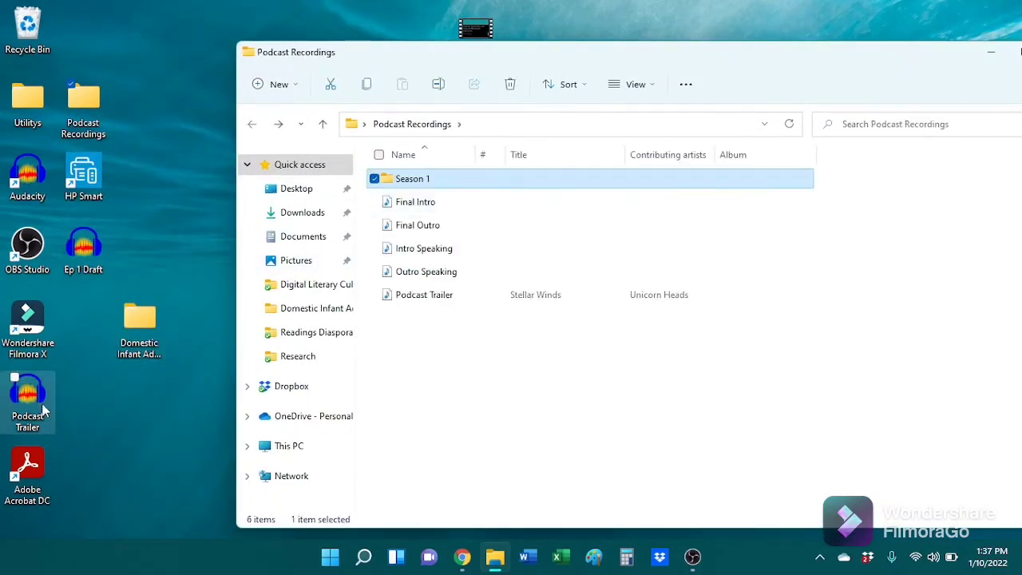
Step: Send the Podcast Trailer and Ep 1 Draft files to the Recycle Bin and place the HP Smart shortcut above Adobe Acrobat DC
{"action": "left_click_drag", "start_coordinate": [44, 409], "coordinate": [27, 28]}
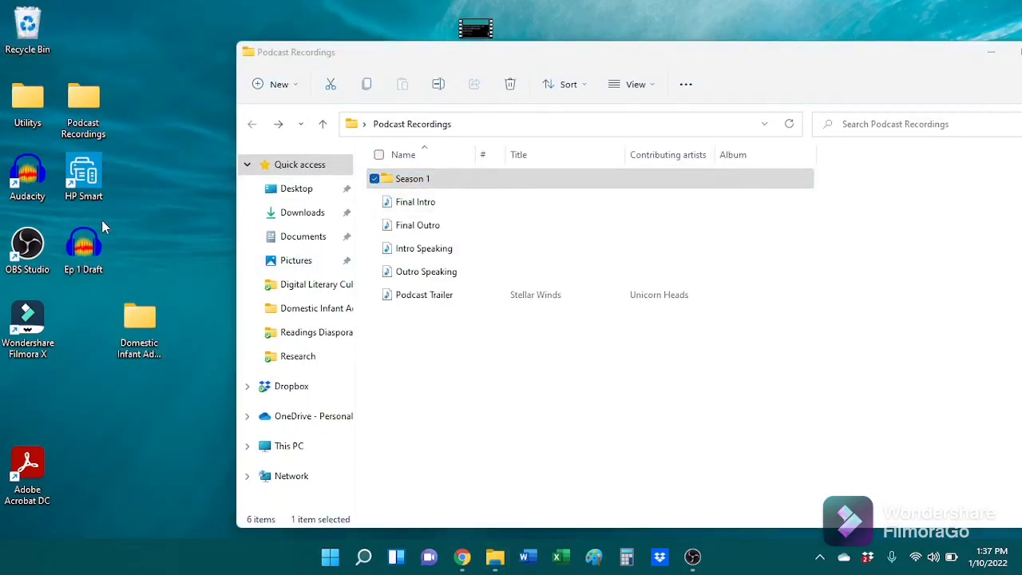
{"action": "left_click_drag", "start_coordinate": [84, 243], "coordinate": [27, 28]}
{"action": "left_click_drag", "start_coordinate": [84, 172], "coordinate": [27, 395]}
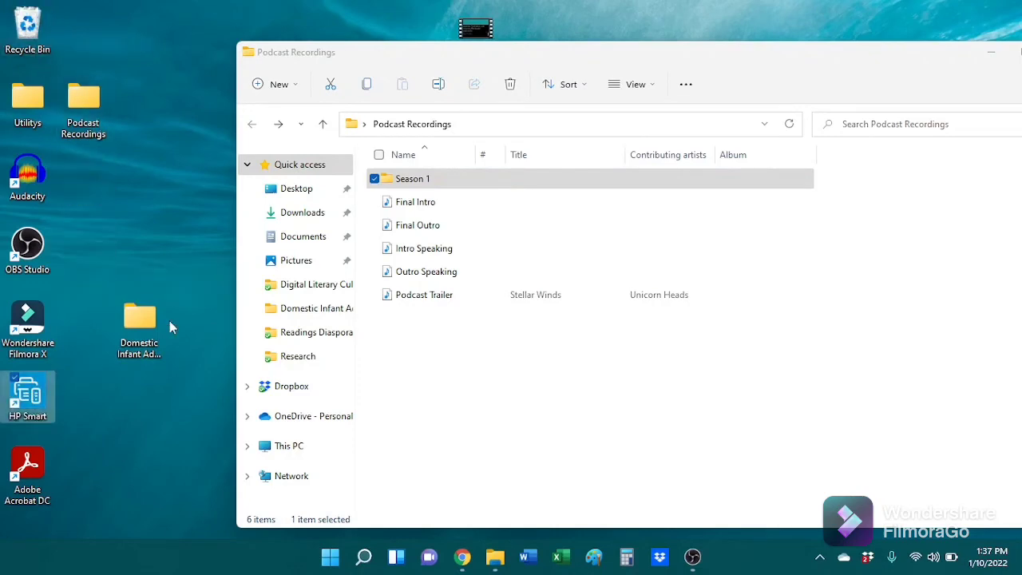
{"action": "left_click_drag", "start_coordinate": [399, 51], "coordinate": [208, 51]}
{"action": "left_click", "coordinate": [870, 51]}
Step: Check the Utilitys folder's contents, remove the folder from the desktop, and place Podcast Recordings above the Domestic Infant folder
{"action": "double_click", "coordinate": [27, 96]}
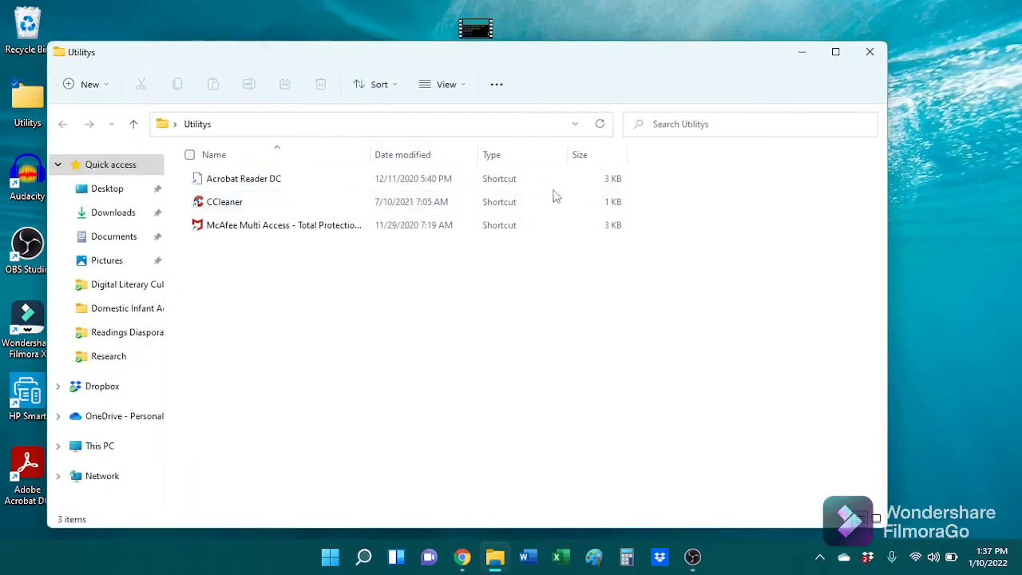
{"action": "left_click", "coordinate": [870, 51]}
{"action": "left_click_drag", "start_coordinate": [27, 95], "coordinate": [138, 252]}
Step: Move the Designing Scaffolding and Evaluating Multimodal Assignments Final video from the desktop into This PC's Videos folder and close File Explorer
{"action": "left_click_drag", "start_coordinate": [476, 28], "coordinate": [138, 107]}
{"action": "left_click", "coordinate": [495, 556]}
{"action": "left_click", "coordinate": [102, 446]}
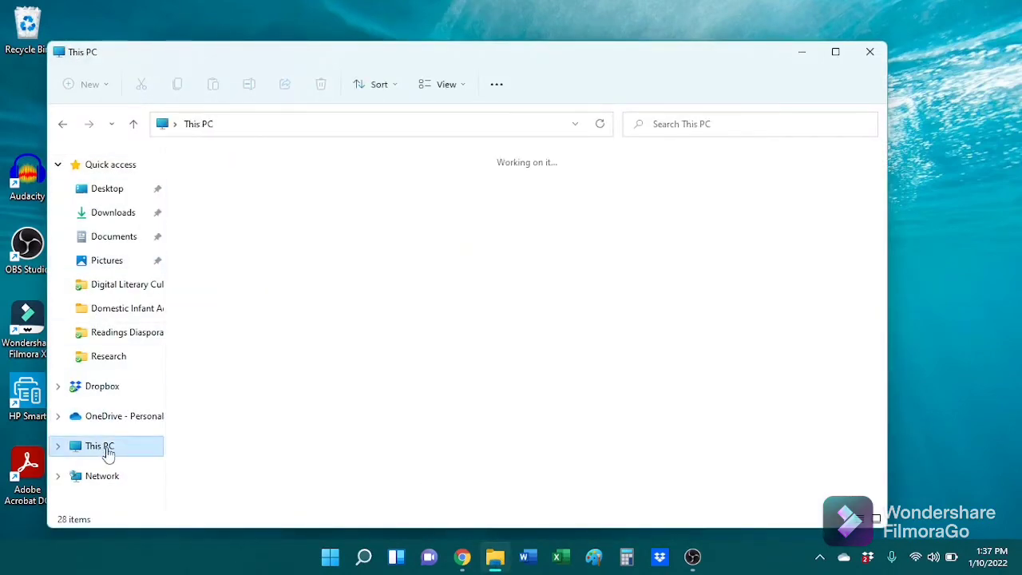
{"action": "double_click", "coordinate": [630, 235]}
{"action": "left_click_drag", "start_coordinate": [513, 56], "coordinate": [751, 16]}
{"action": "left_click_drag", "start_coordinate": [141, 102], "coordinate": [558, 395]}
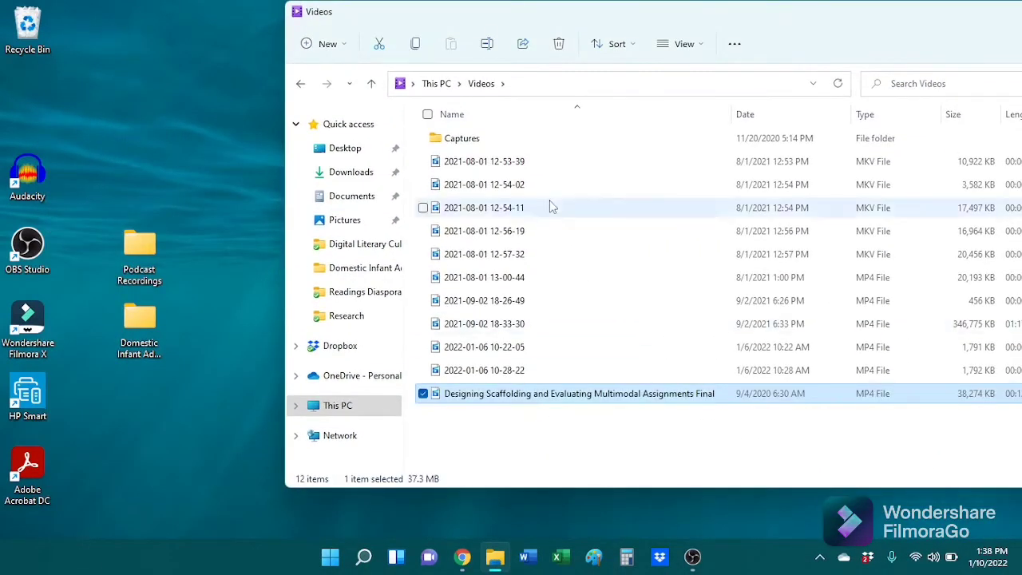
{"action": "key", "text": "alt+F4"}
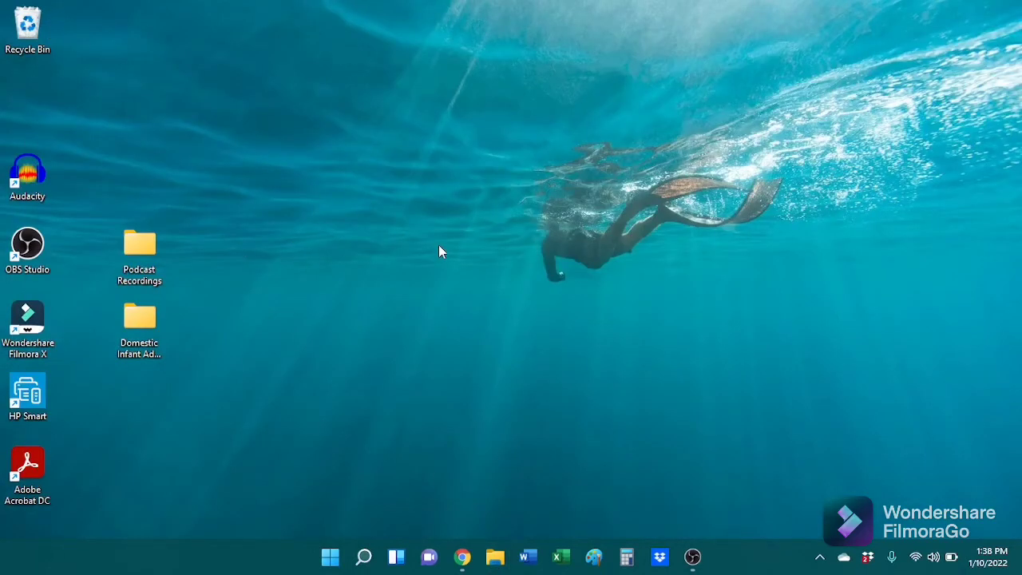
Step: Empty the Recycle Bin, permanently deleting everything in it
{"action": "right_click", "coordinate": [29, 22]}
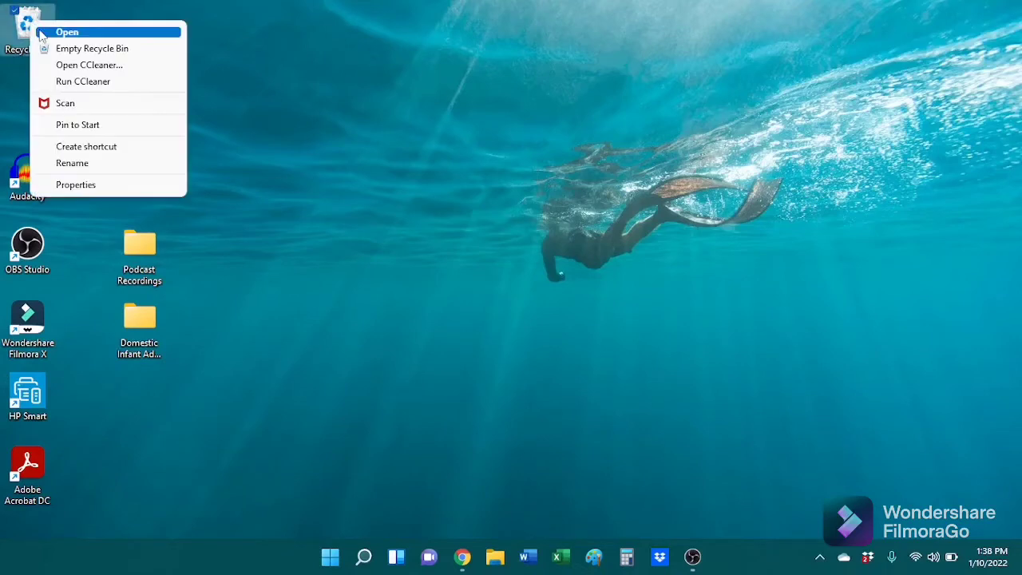
{"action": "left_click", "coordinate": [112, 48]}
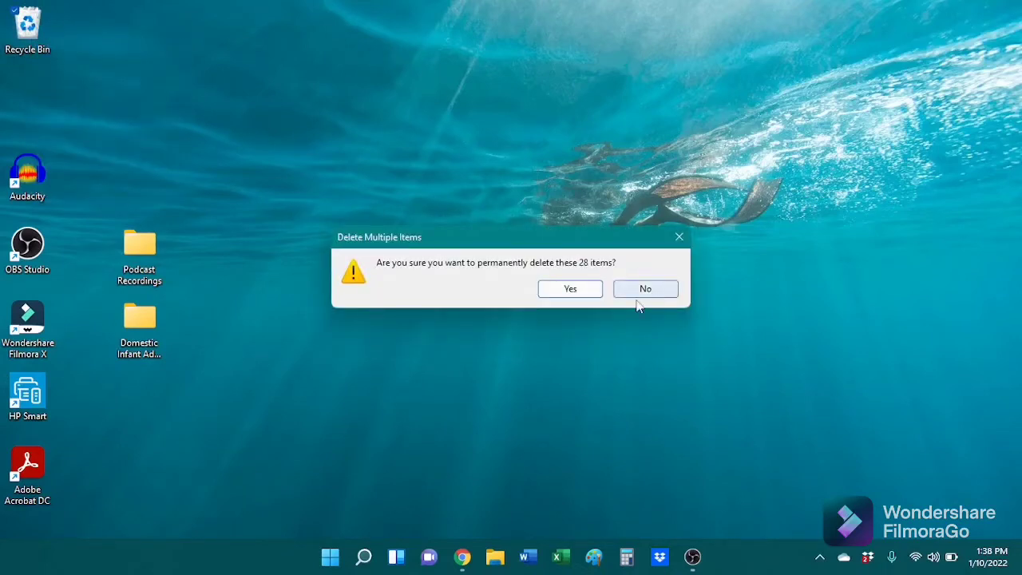
{"action": "left_click", "coordinate": [570, 289]}
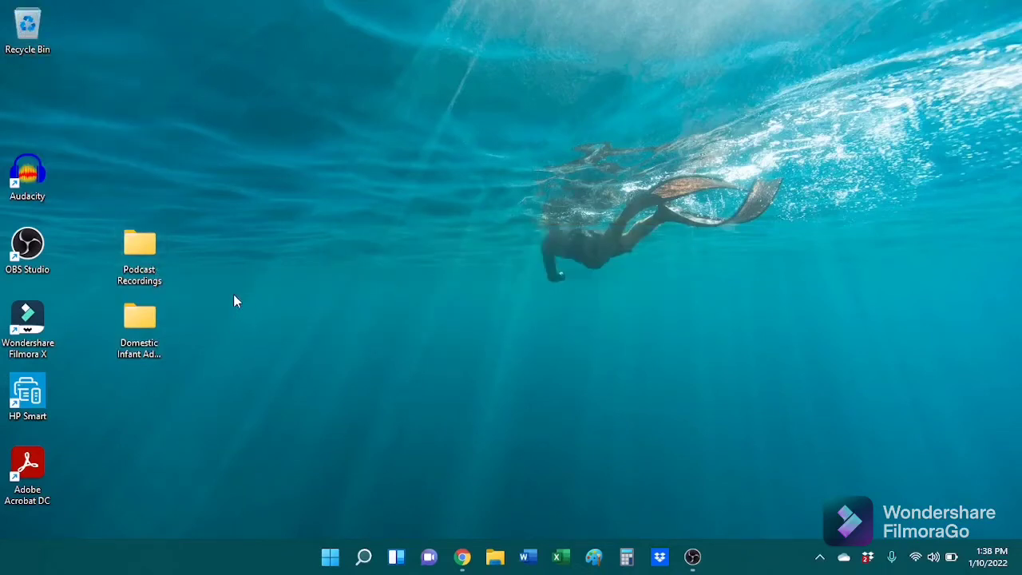